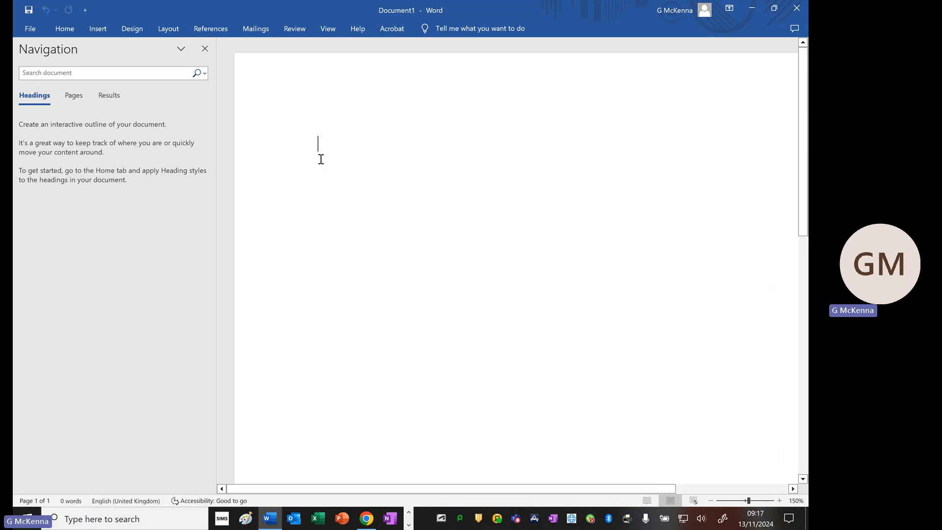
- Close the Navigation pane and turn its display back on
scroll(316, 156, "down", 5)
scroll(312, 179, "down", 1)
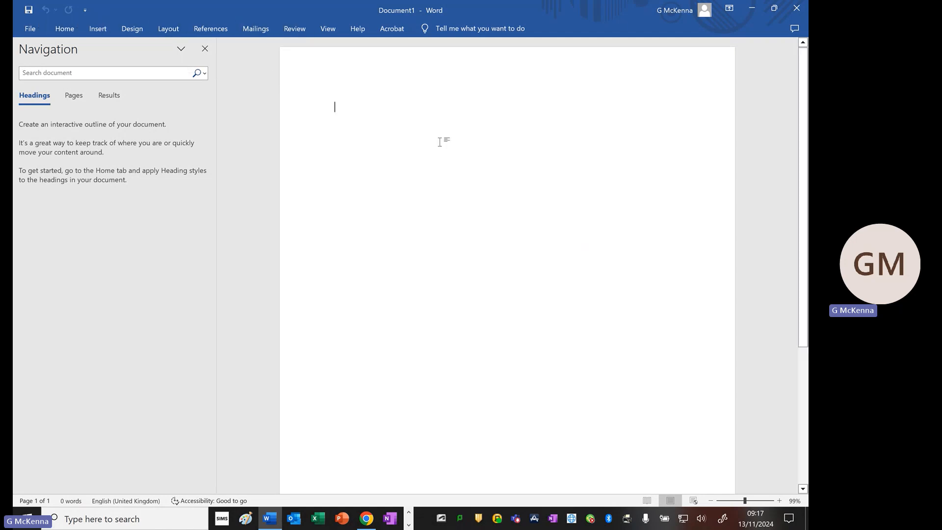
scroll(441, 142, "down", 3)
scroll(418, 206, "up", 3)
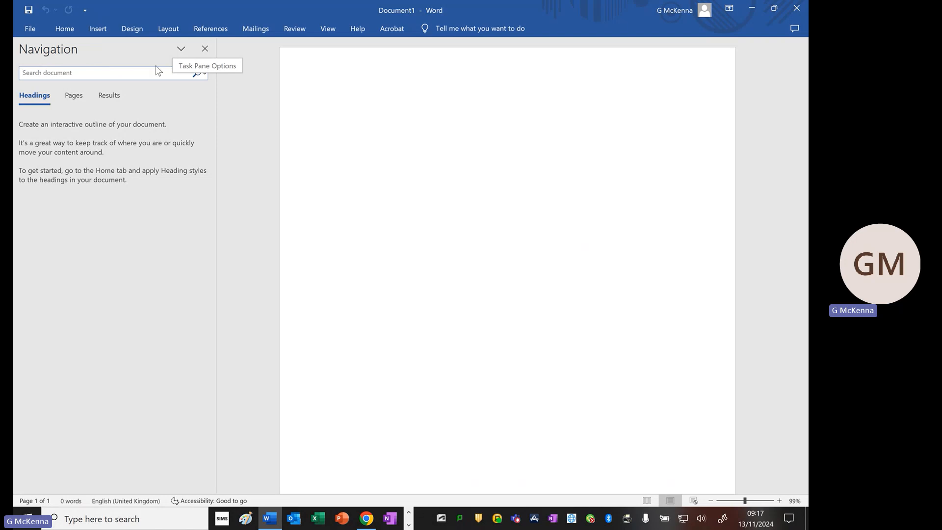
left_click(206, 49)
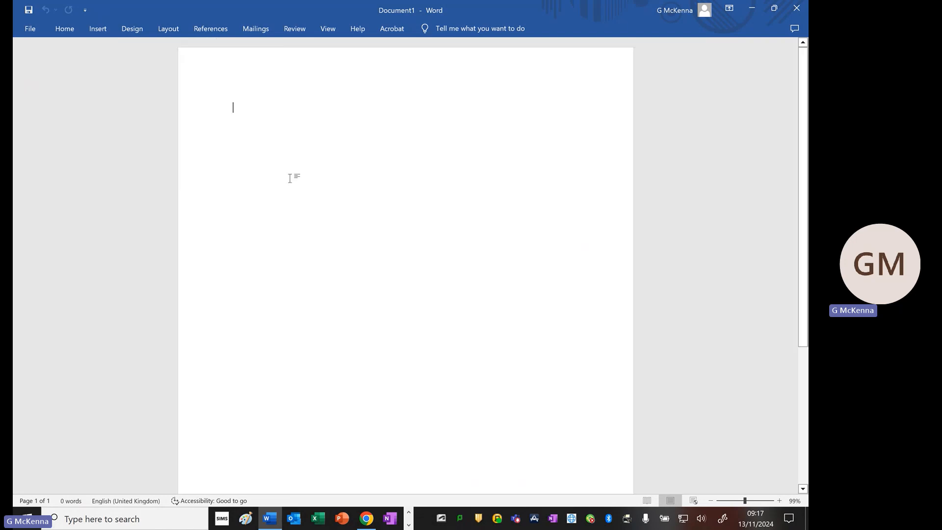
left_click(328, 30)
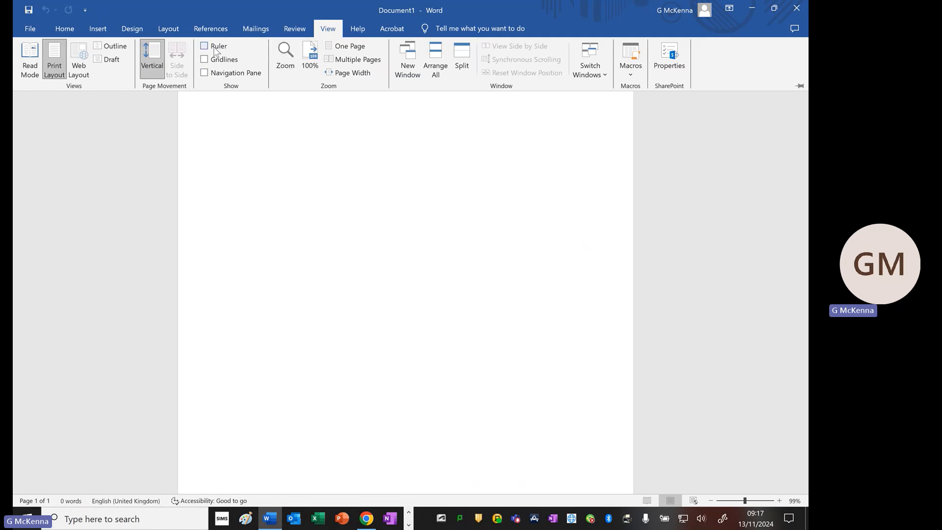
left_click(205, 74)
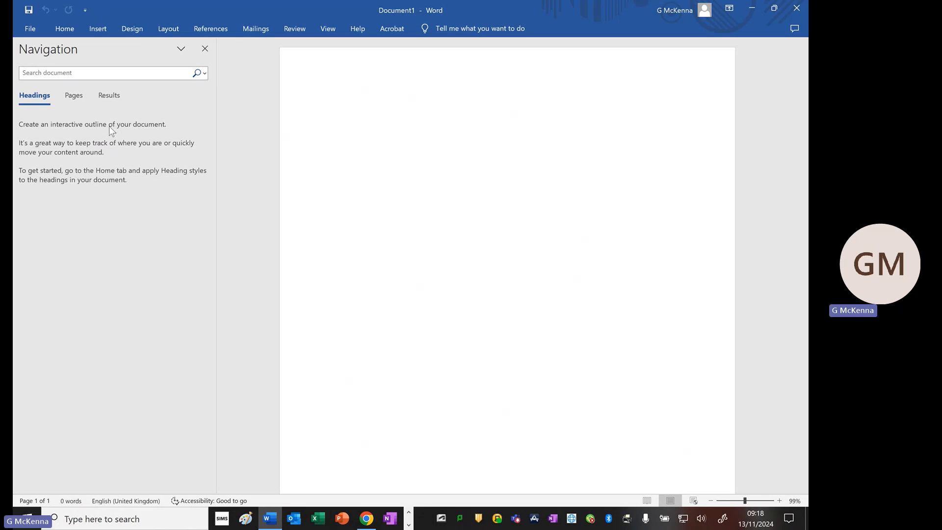
- Search the document for "CO2" and for "m2", clearing the search text after each one
left_click(87, 76)
type("CO2")
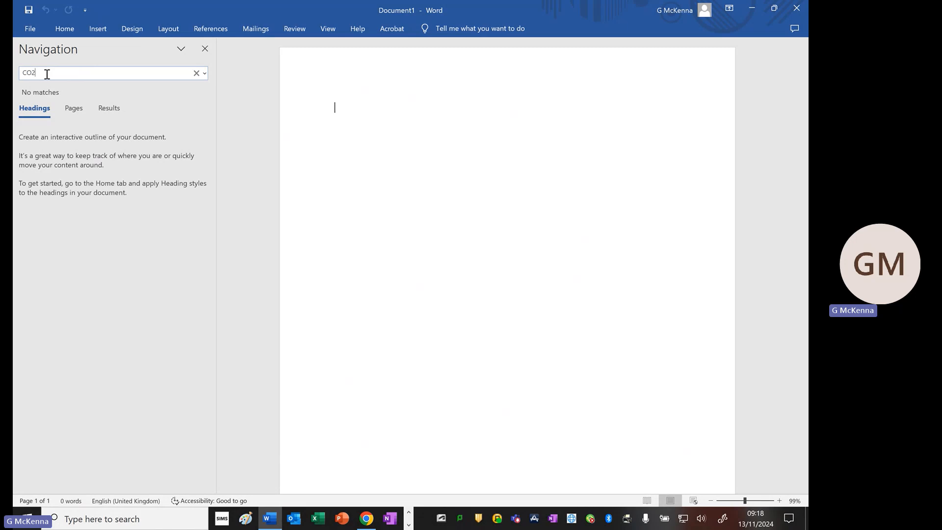
key("BackSpace")
key("BackSpace")
key("BackSpace")
type("m2")
key("BackSpace")
key("BackSpace")
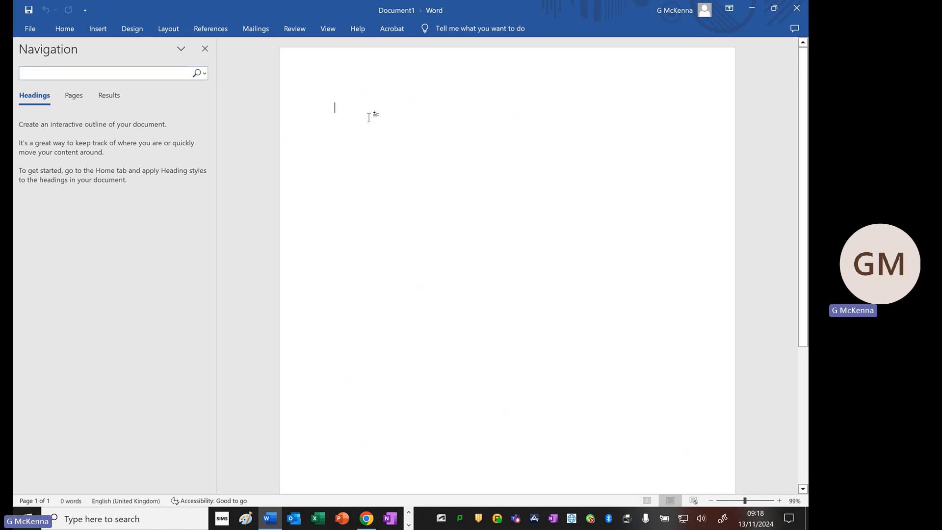
- Save the blank document to the Desktop as a Word Document named "ET AS report"
left_click(30, 29)
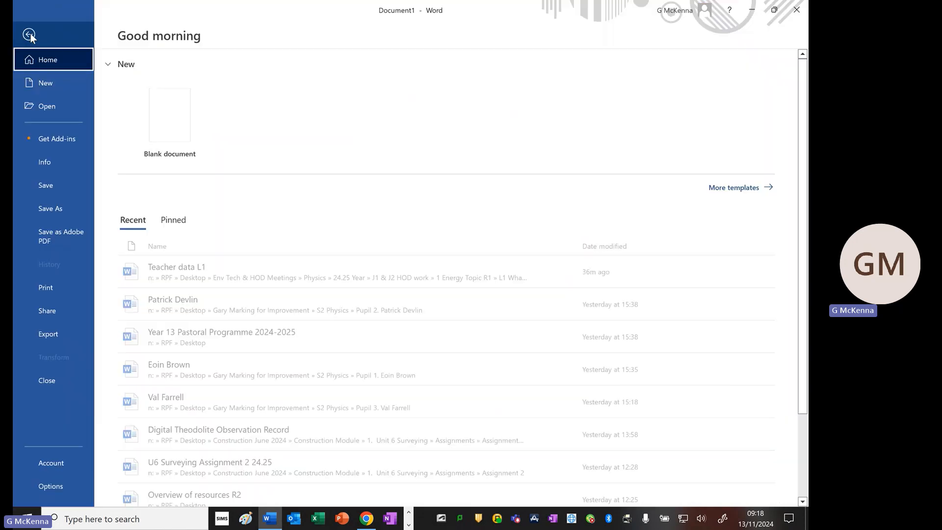
left_click(58, 207)
double_click(221, 199)
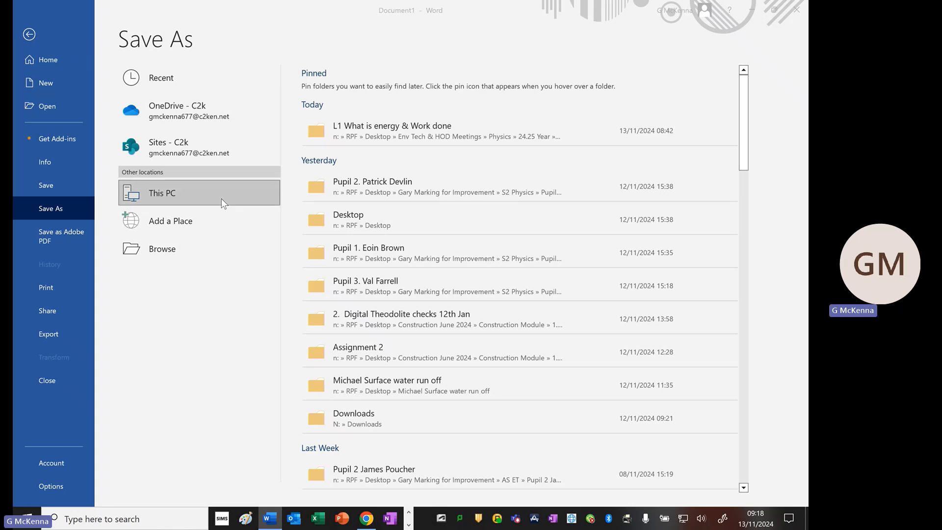
left_click(59, 136)
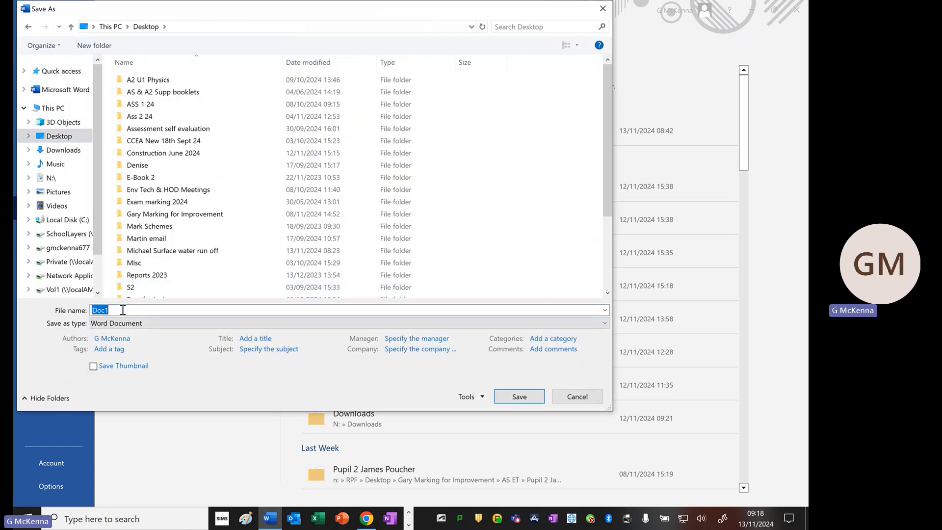
type("ET AS")
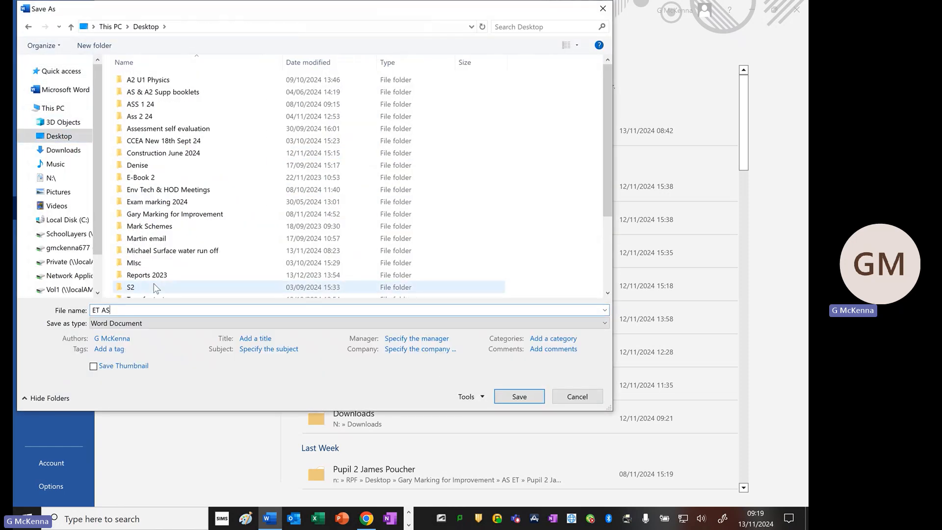
type(" report")
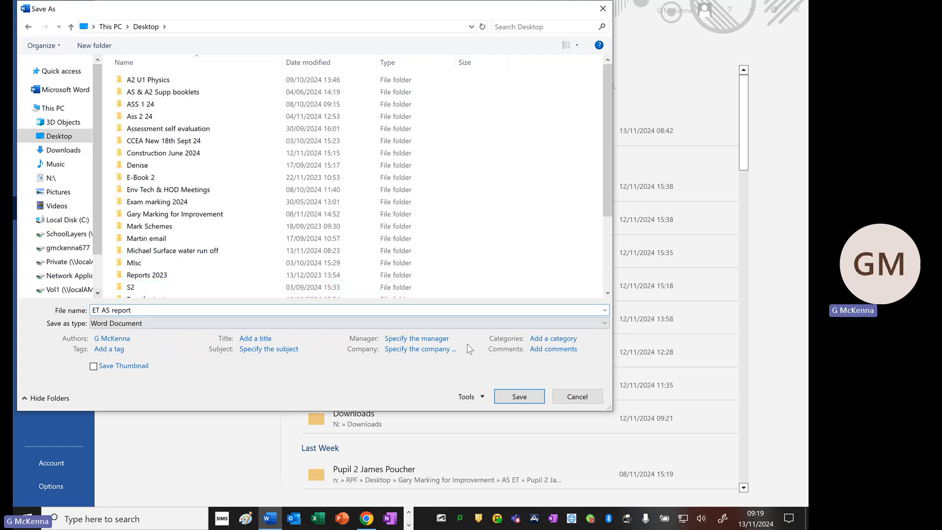
left_click(511, 397)
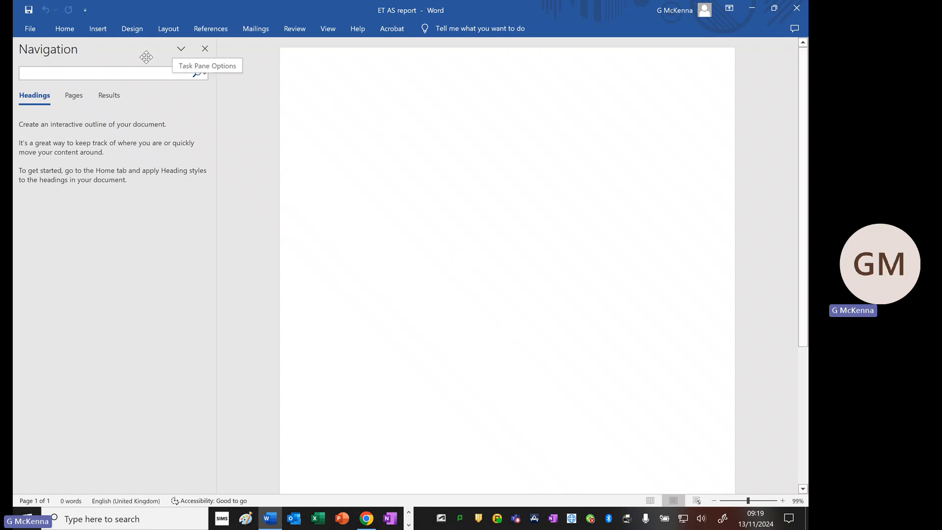
- Insert the built-in Slice (Light) cover page into the document
left_click(100, 28)
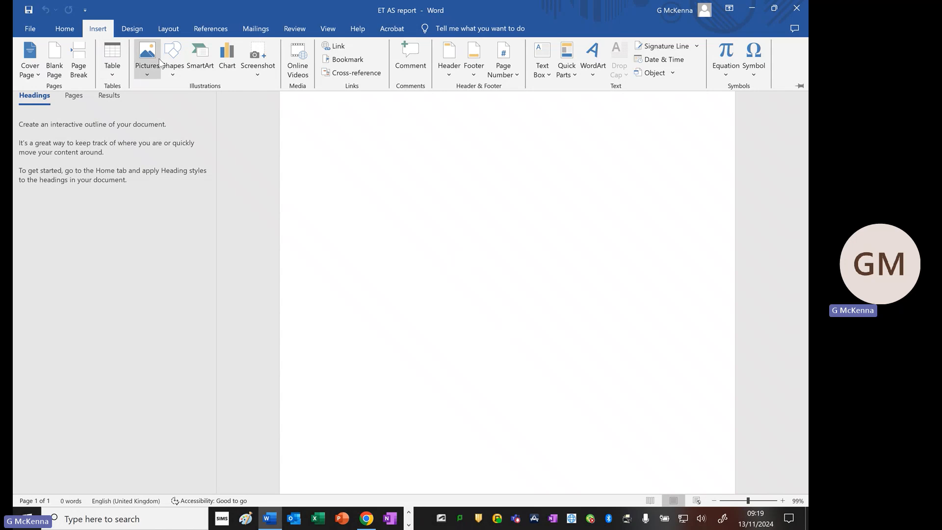
left_click(37, 75)
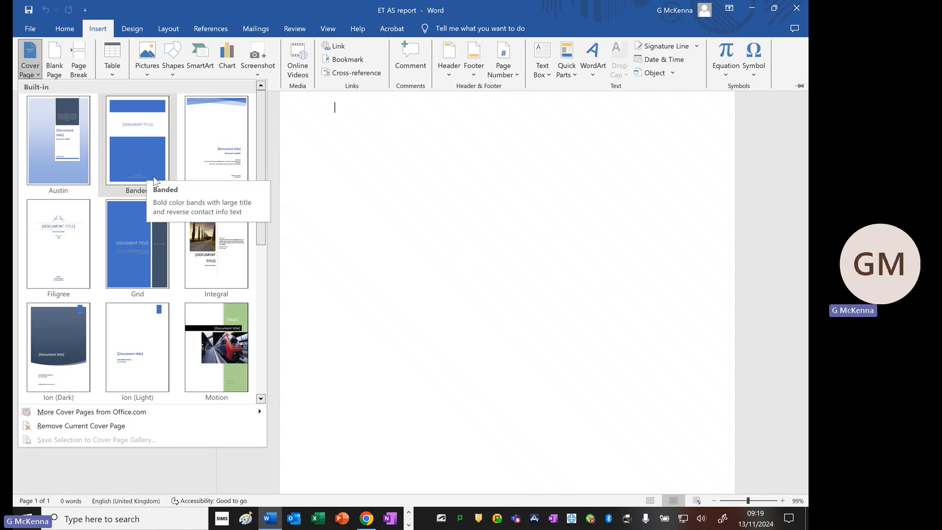
scroll(130, 170, "down", 5)
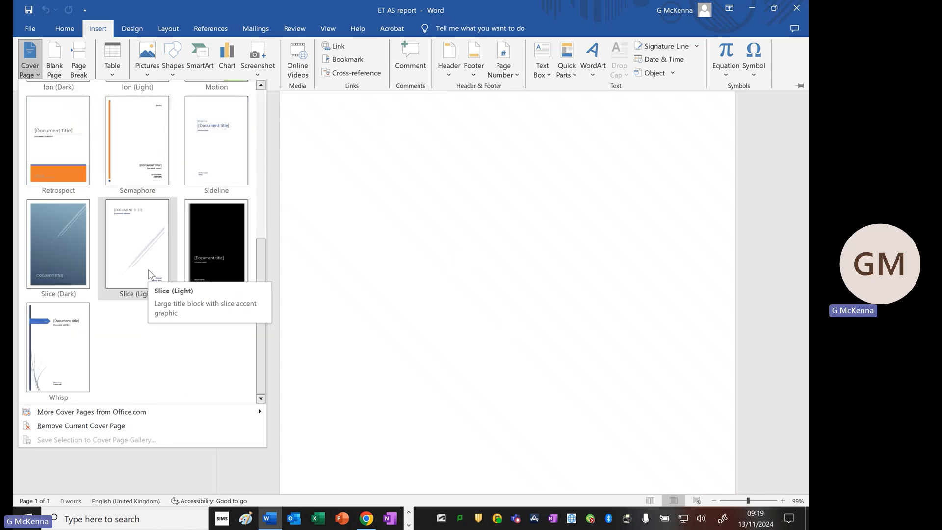
scroll(147, 269, "up", 5)
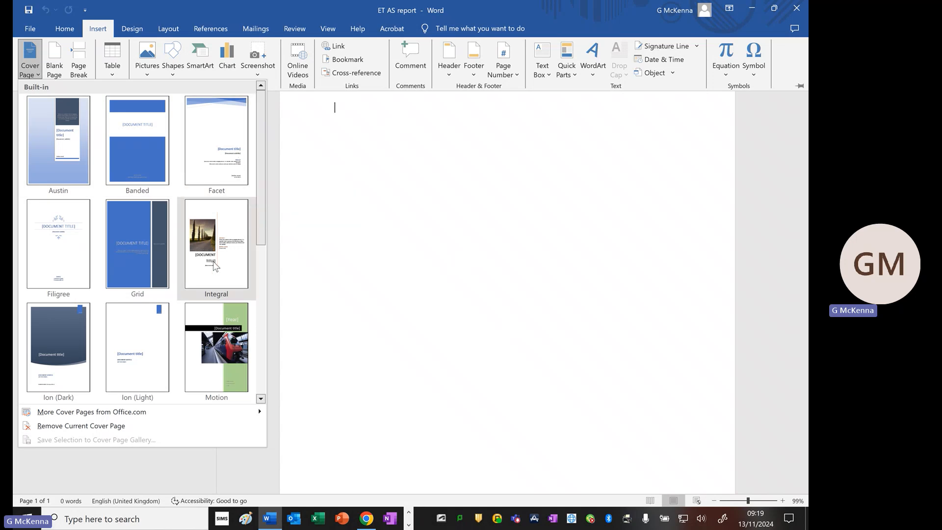
scroll(224, 265, "down", 5)
left_click(142, 238)
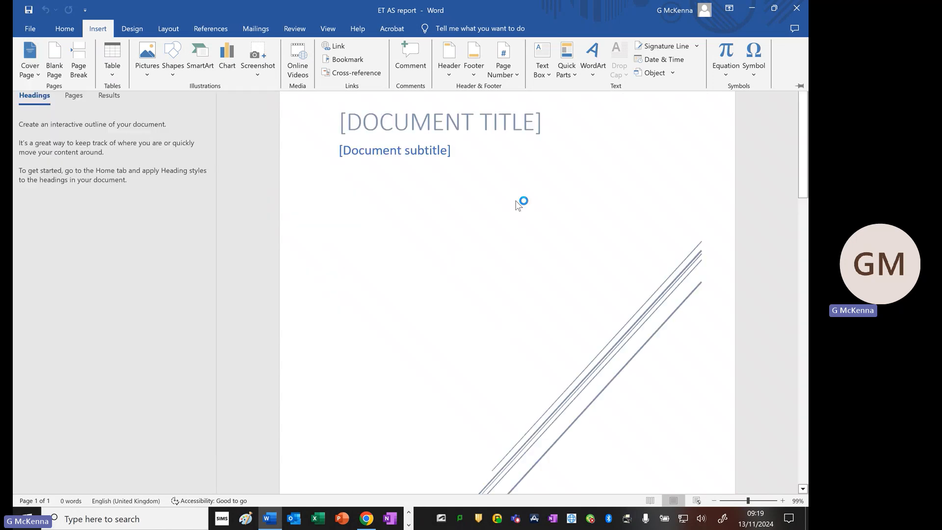
- Replace the cover page's title placeholder with "AS ENVIRONMENTAL TECHNOLOGY"
left_click(470, 123)
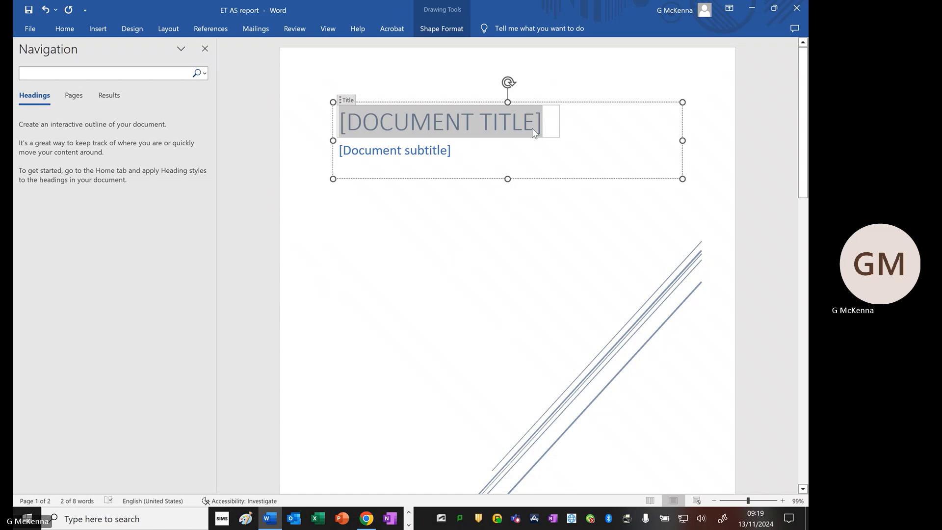
type("AS E")
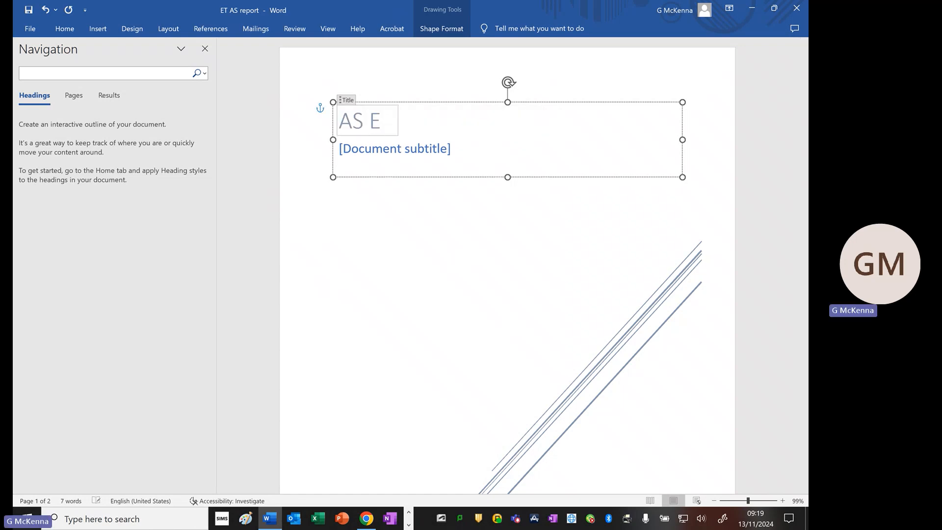
type("N")
type("VIRON")
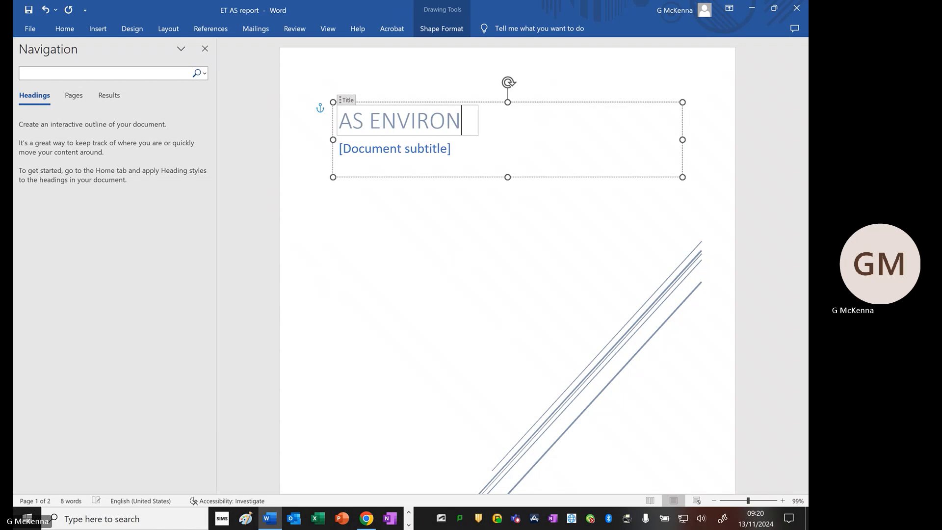
type("MENTAL TECHN")
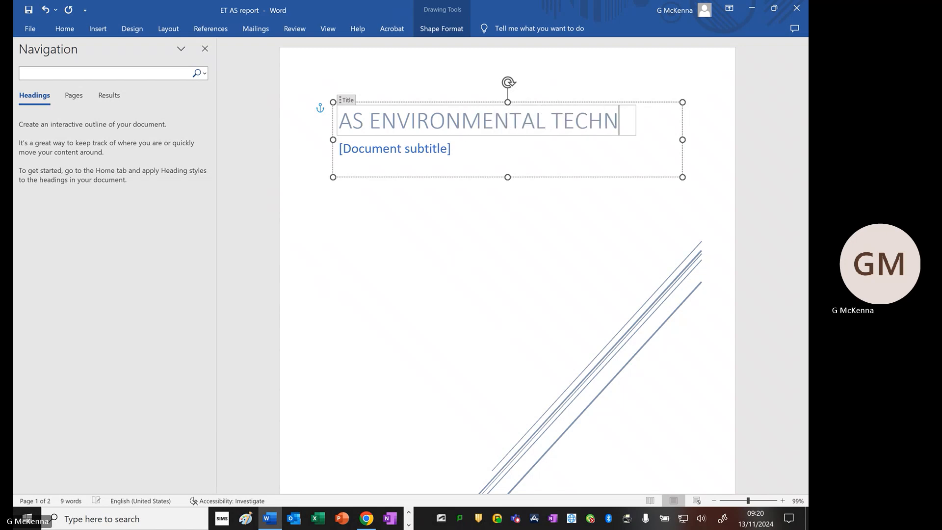
type("OLOGY")
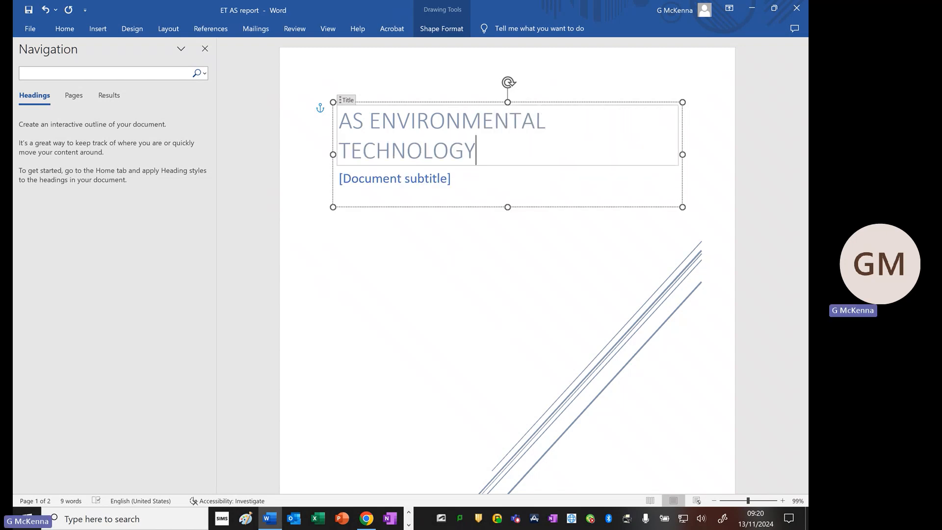
- Replace the cover page's subtitle placeholder with "Unit 2 project: "
left_click(435, 178)
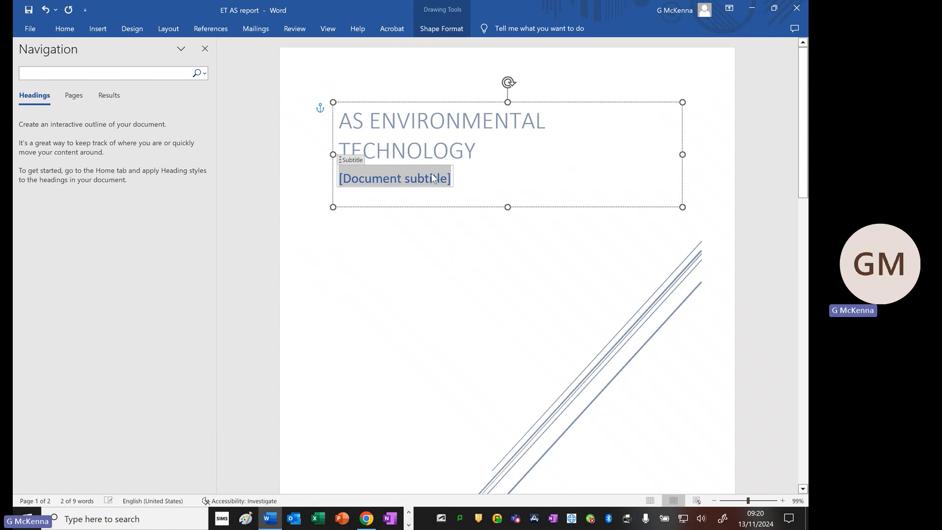
type("Unit 2 ")
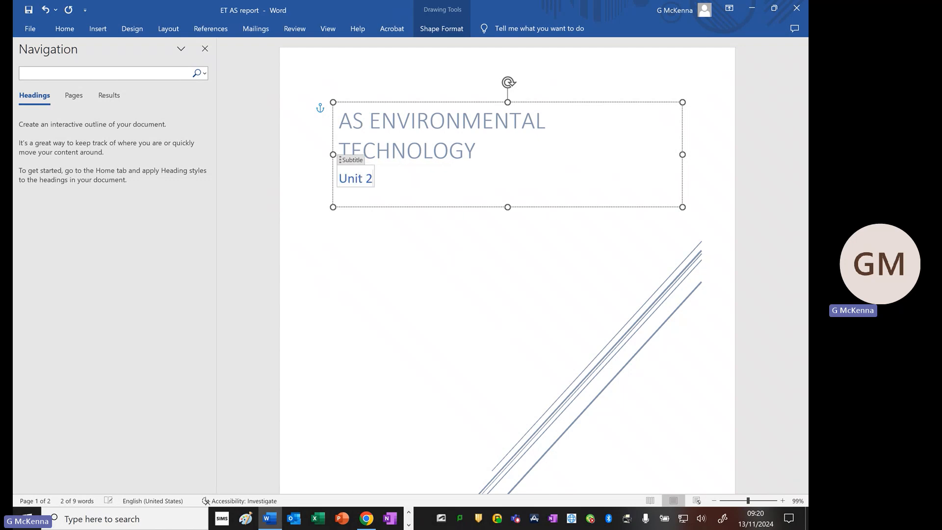
type("project:")
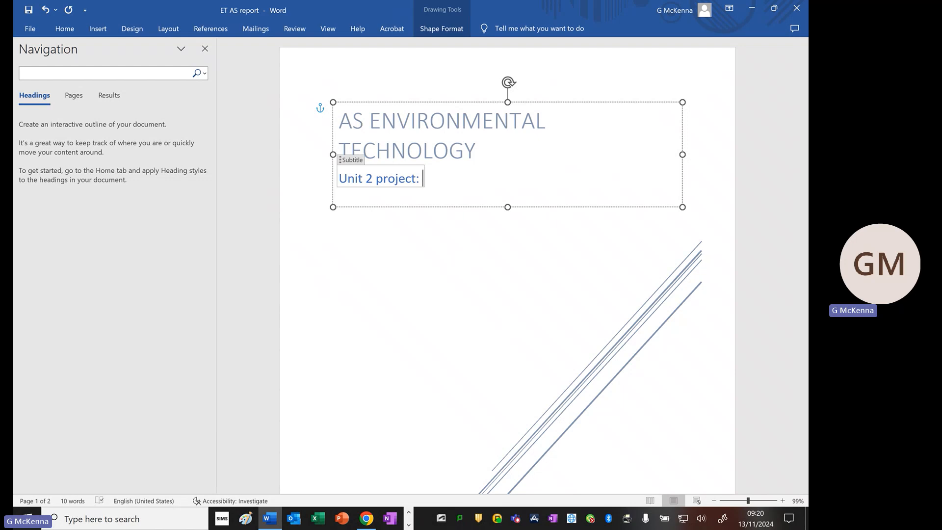
- Replace the cover page's school placeholder with the author's full name followed by ": St. Colman's College Newry"
scroll(521, 212, "down", 5)
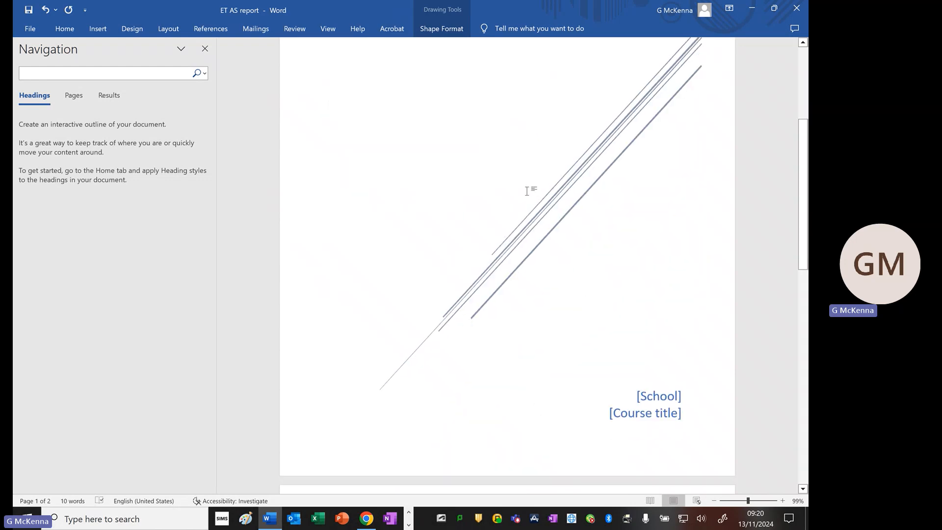
left_click(660, 395)
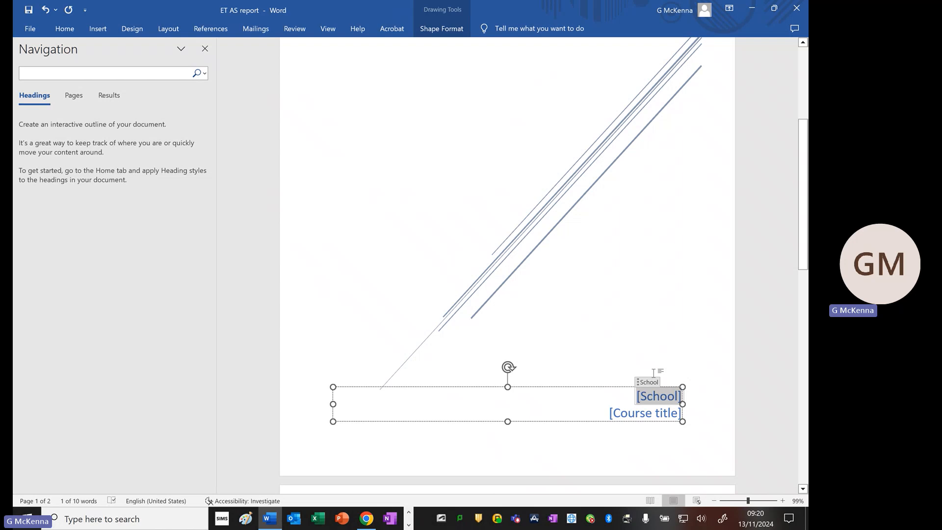
type("Gary")
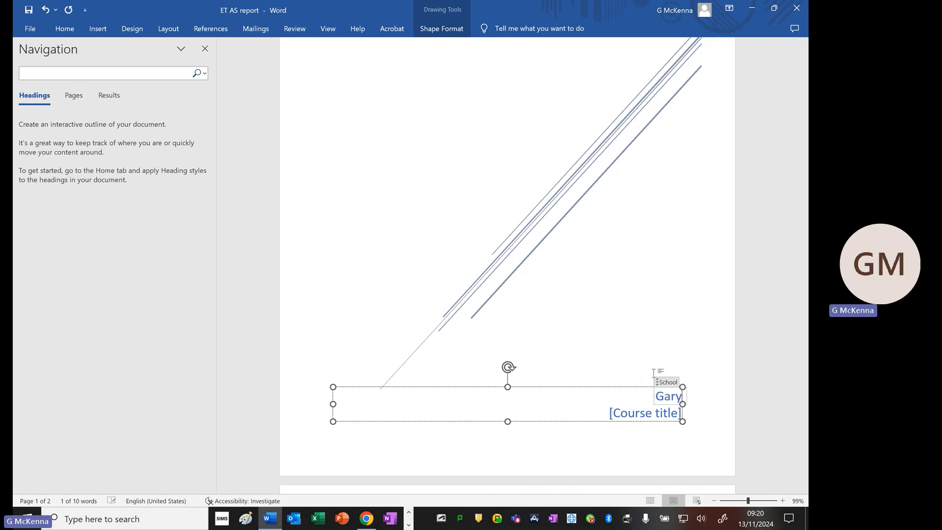
type(" McKenna:")
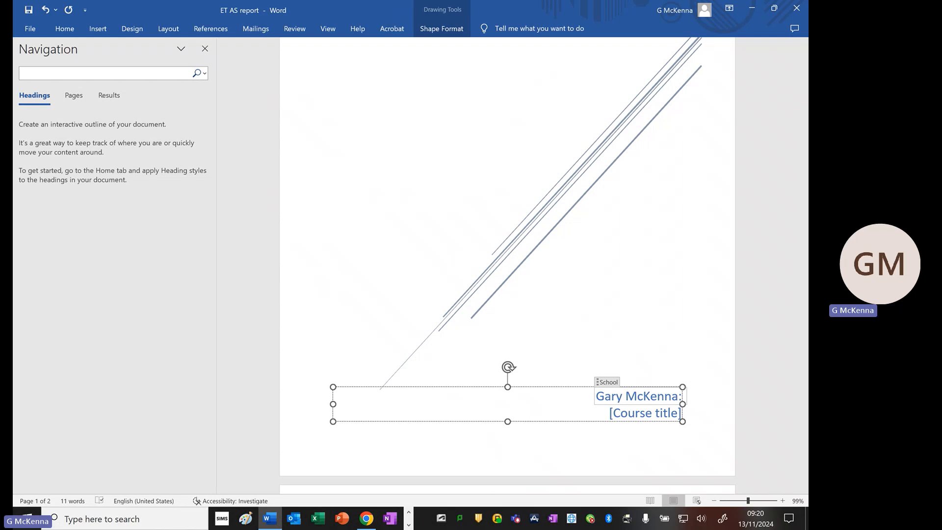
type(" St")
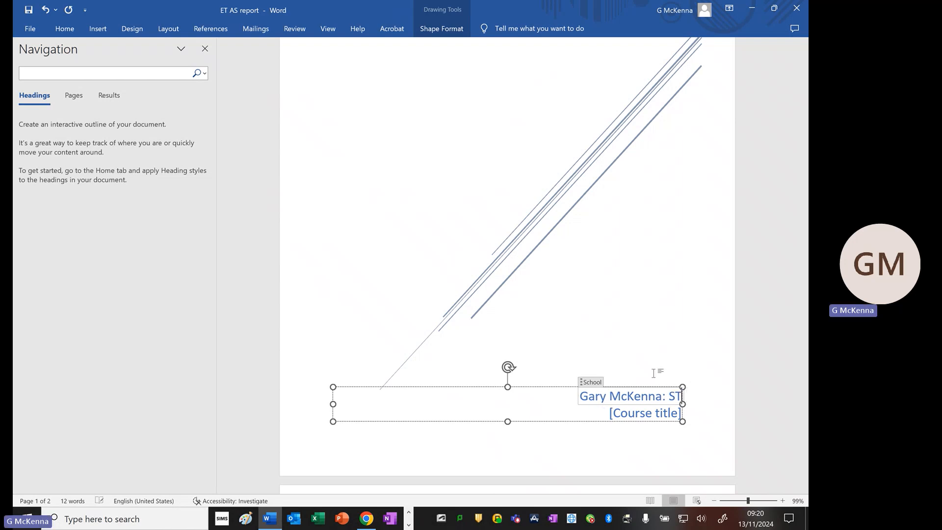
type(". C")
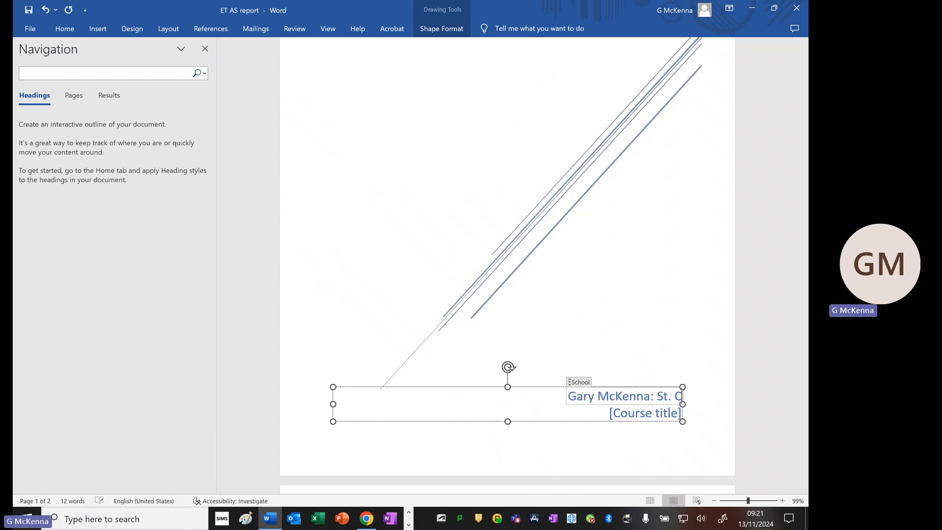
type("olmans C")
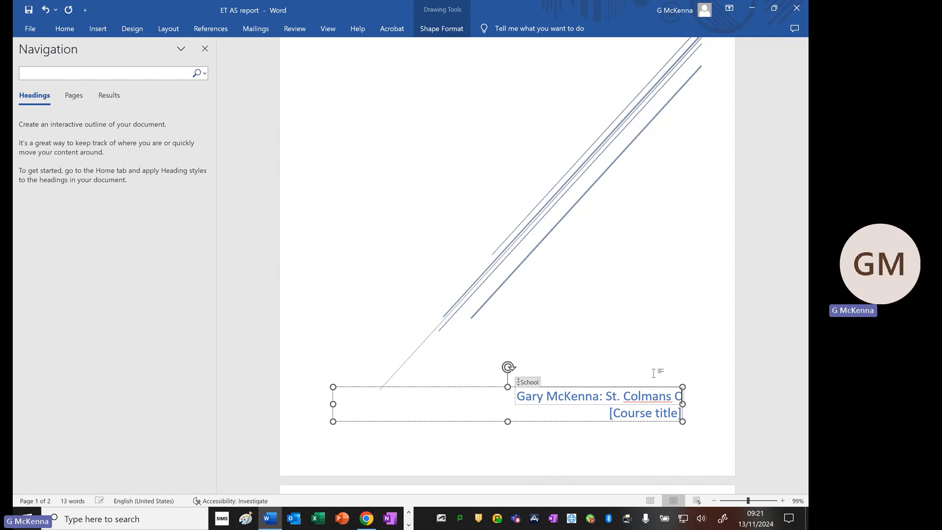
type("ollege Newry")
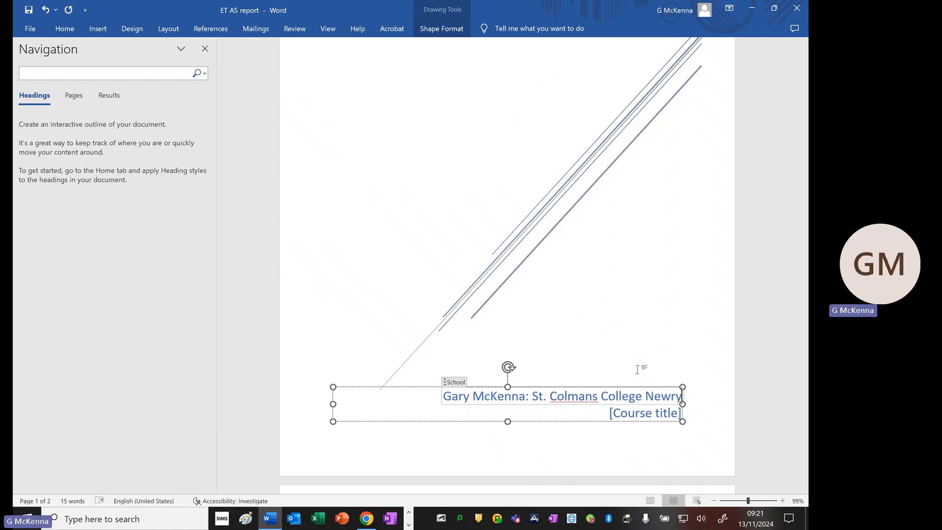
left_click(592, 395)
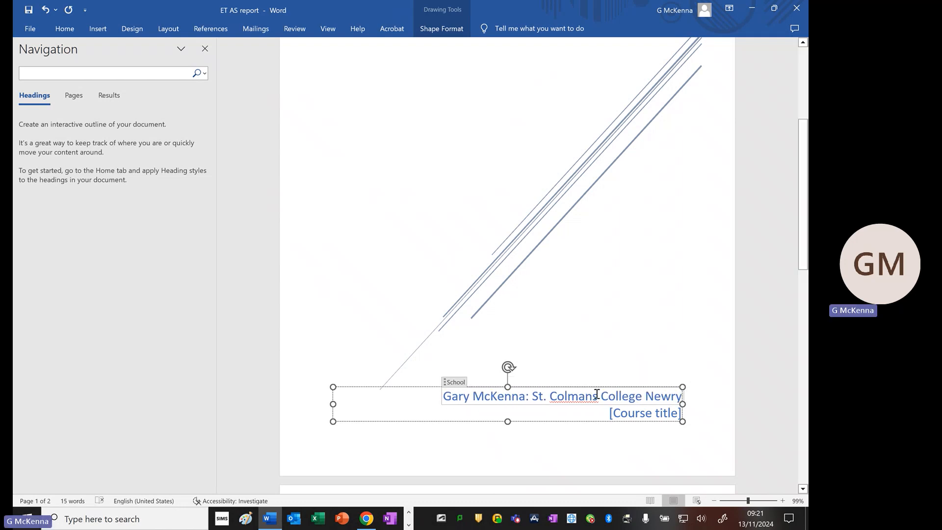
type("'")
- Replace the cover page's course title placeholder with "Candidate number: ****"
left_click(643, 413)
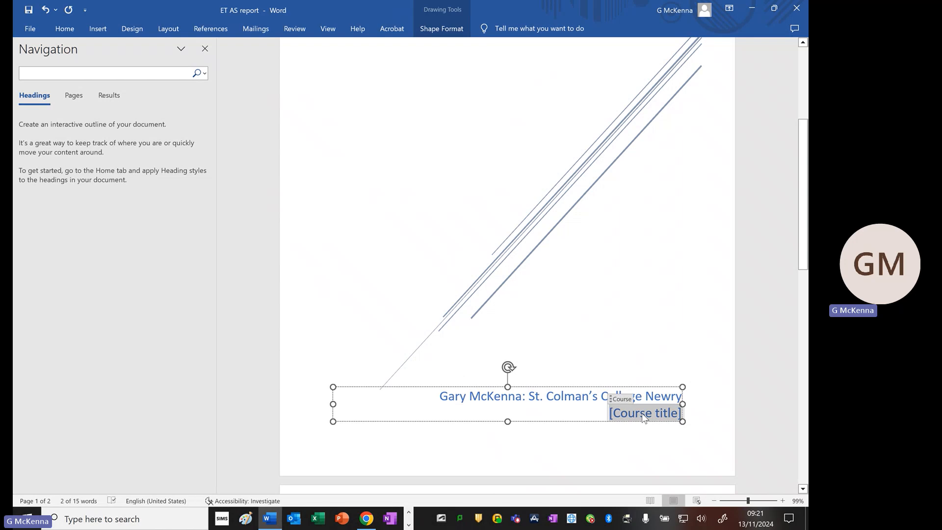
type("Can")
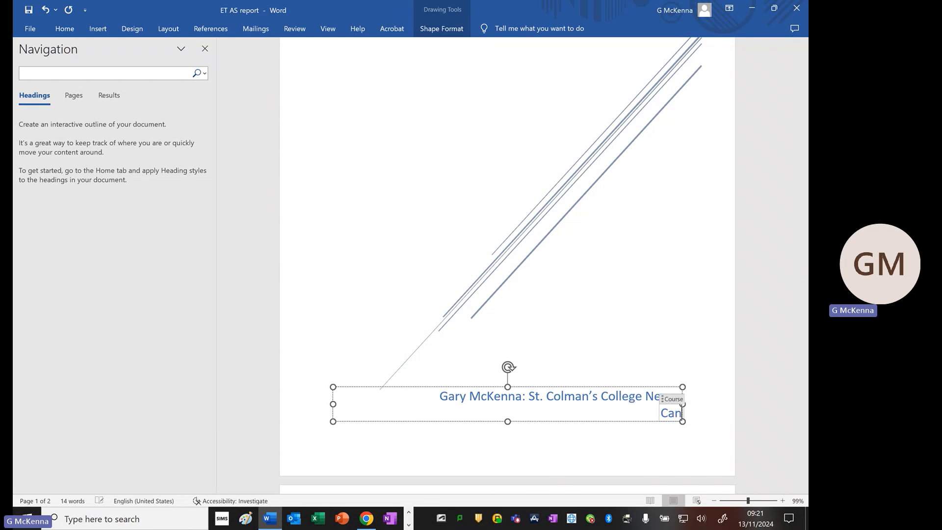
type("didate n")
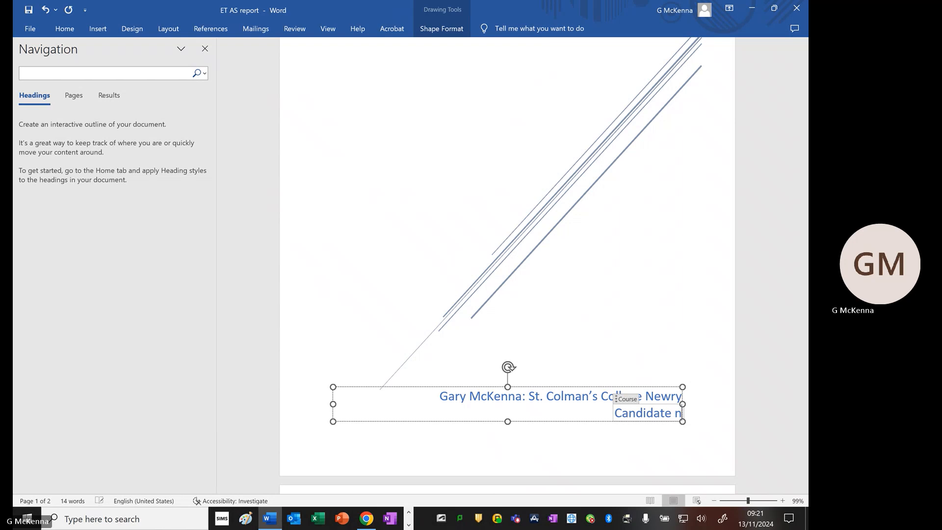
type("umber: ****")
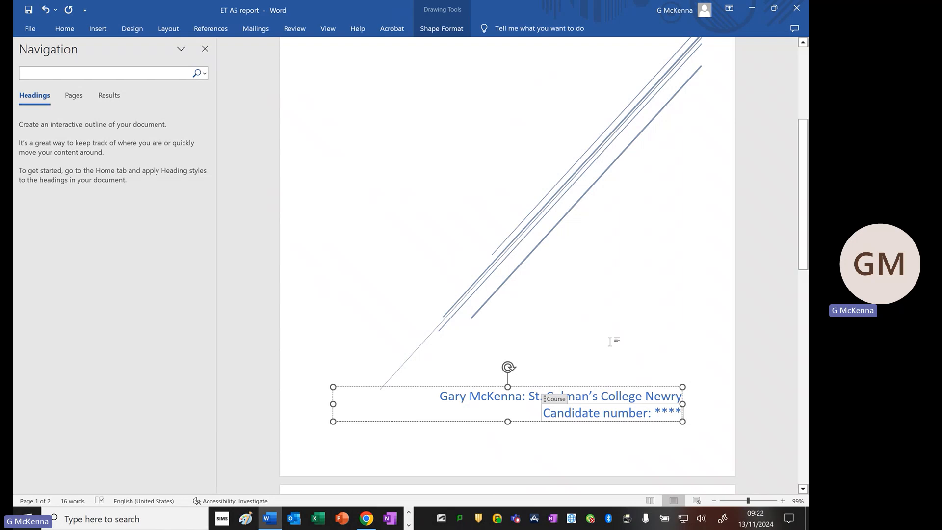
left_click(609, 298)
scroll(605, 299, "up", 5)
scroll(534, 288, "down", 3)
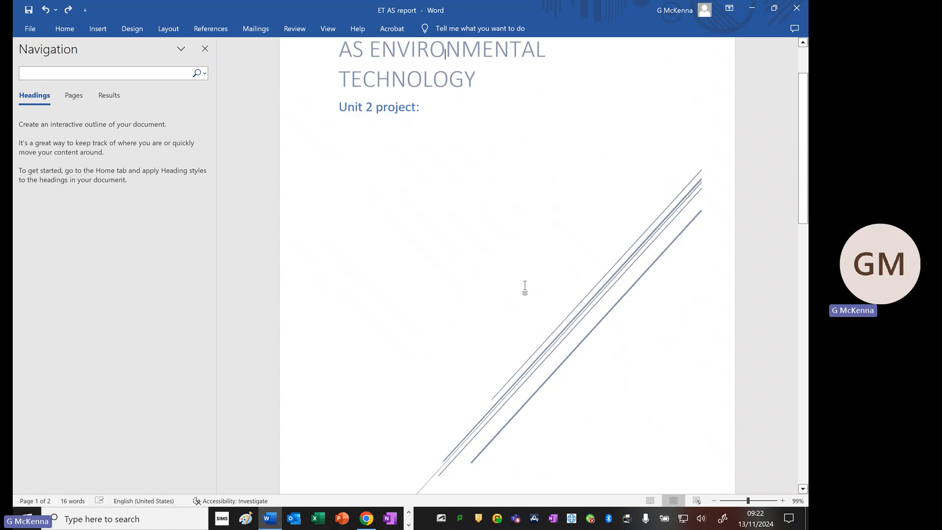
scroll(472, 344, "up", 2)
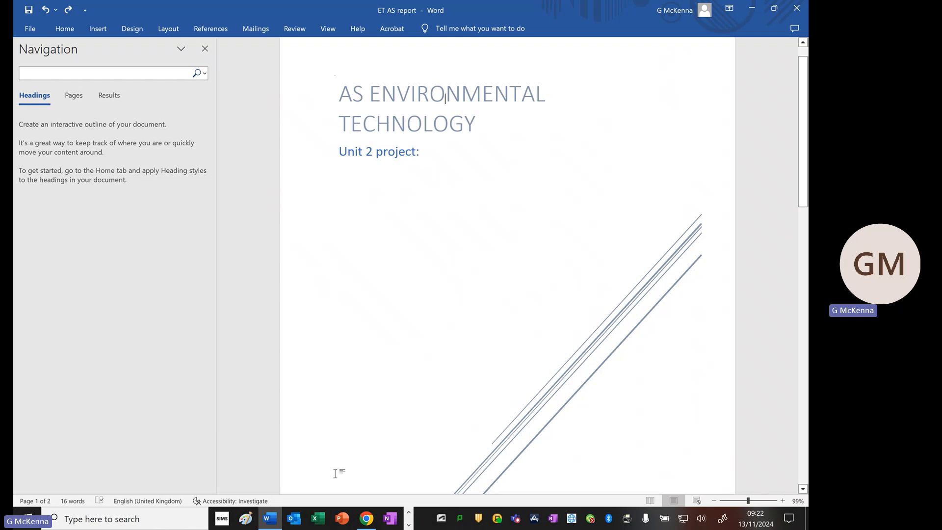
- Switch to Chrome and search Google in a new tab for "garden centre with renewables"
left_click(368, 521)
key("ctrl+t")
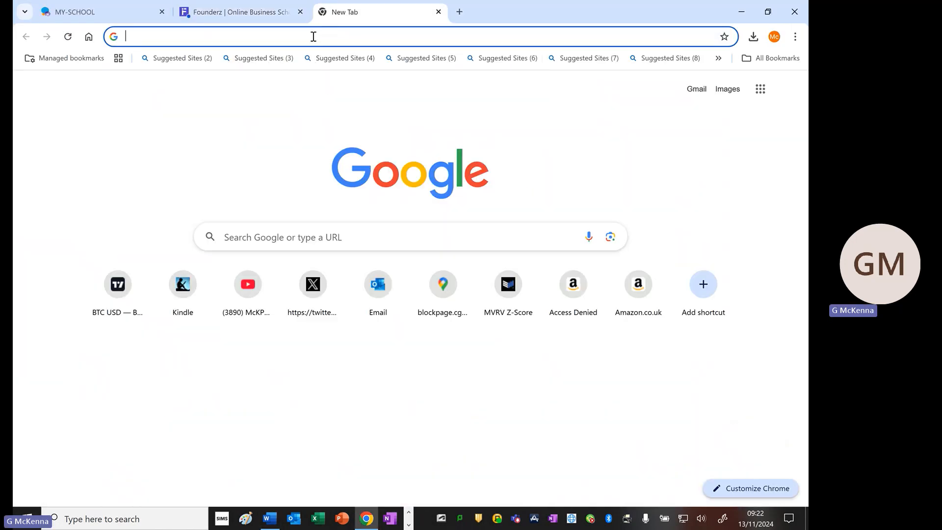
left_click(312, 36)
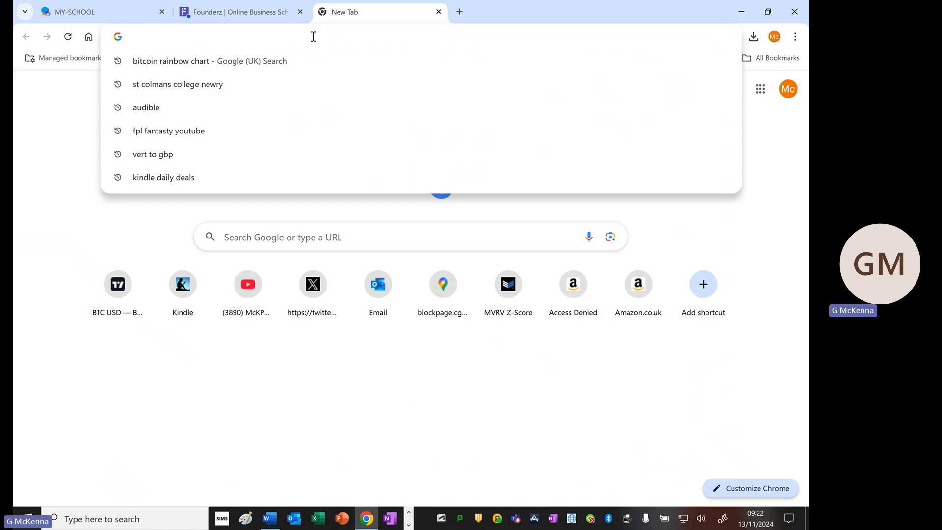
type("gar")
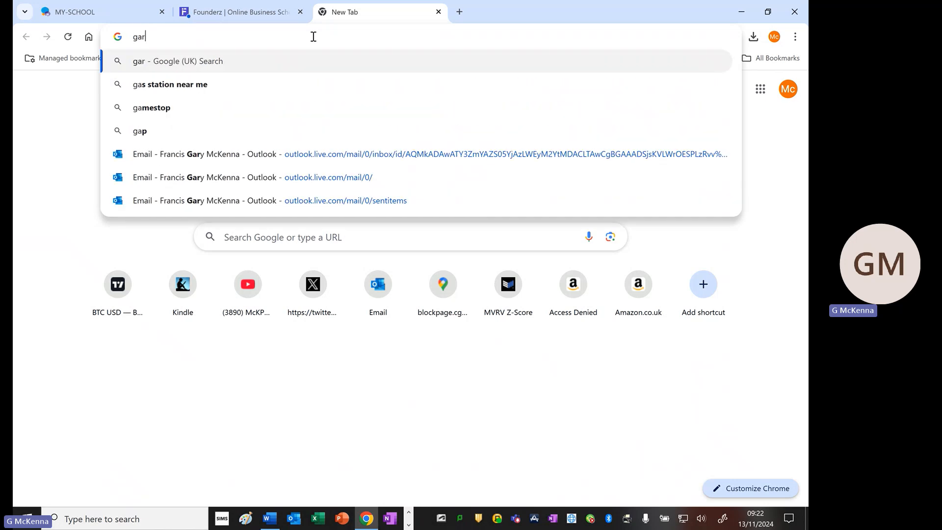
type("den centre ")
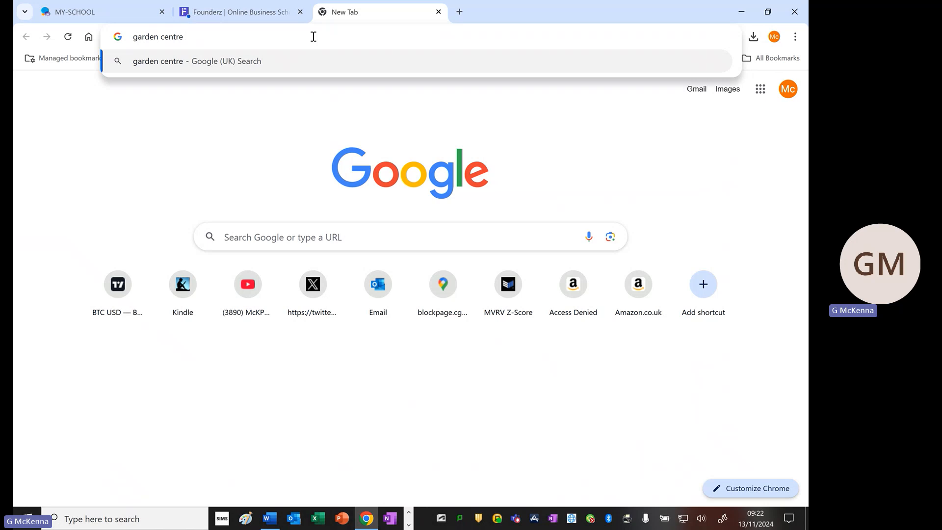
type("with rew")
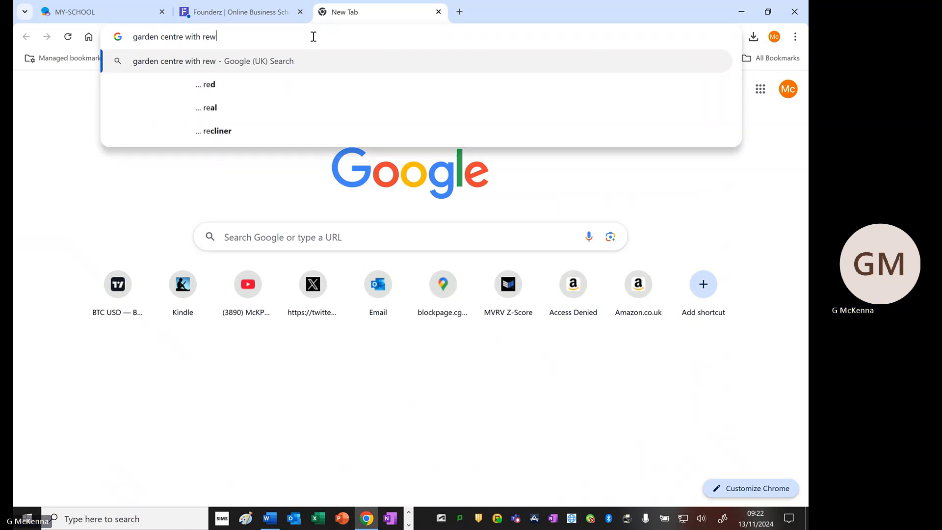
key("BackSpace")
type("newab")
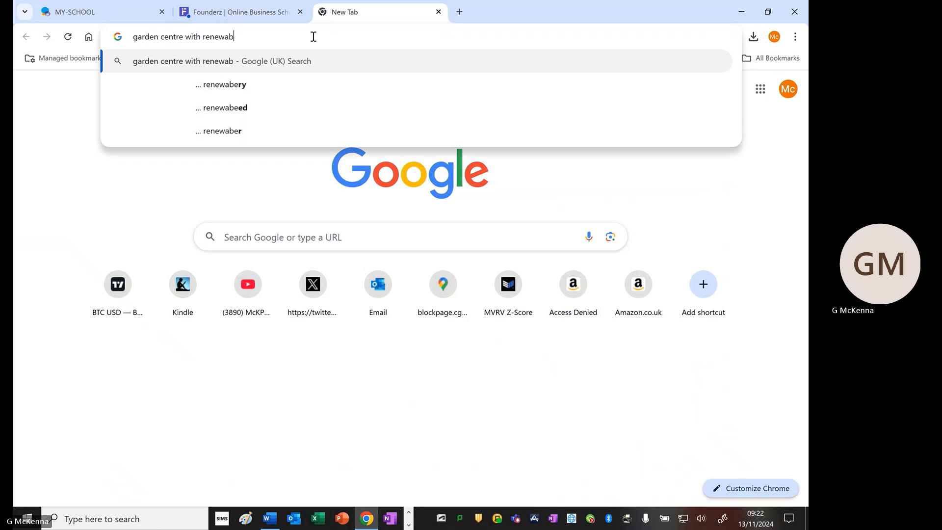
type("les")
key("Return")
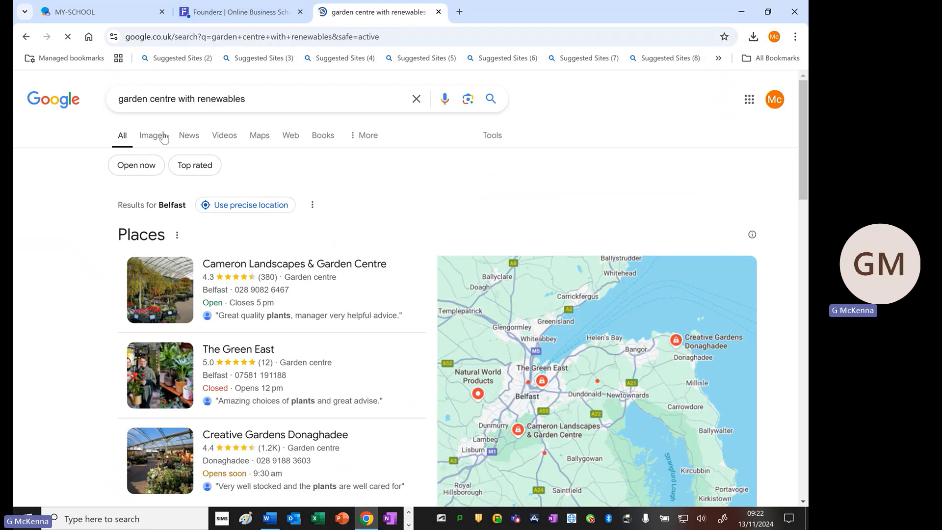
- From the image results, preview the aerial photo of The Plant Place Garden Centre and open its DES Energy source page
left_click(153, 135)
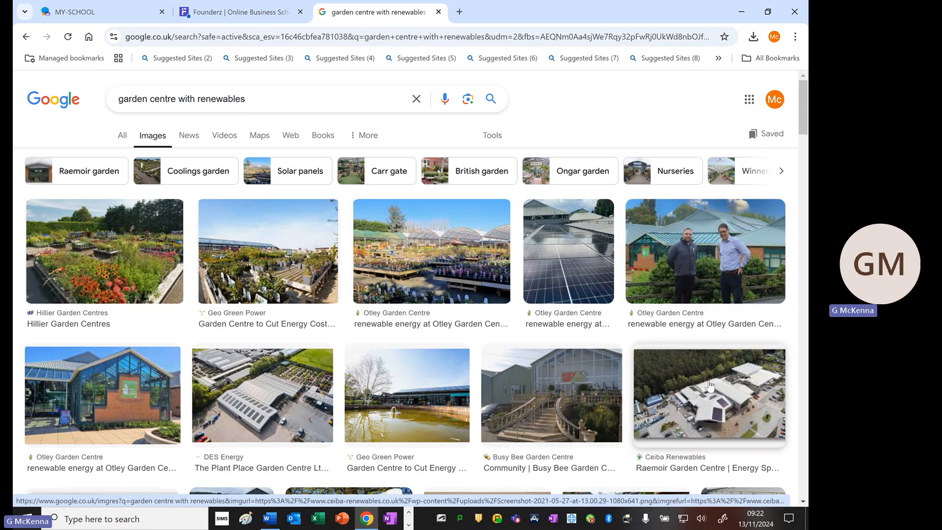
left_click(287, 402)
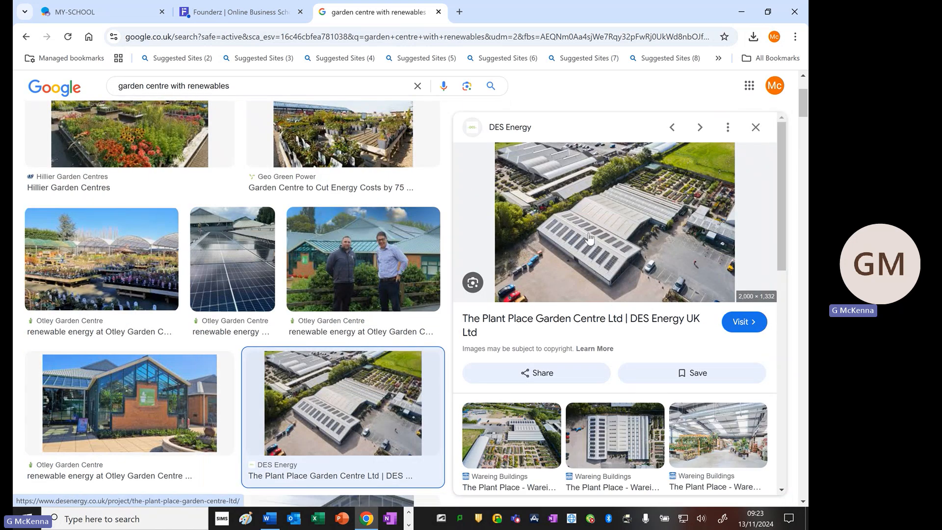
right_click(630, 180)
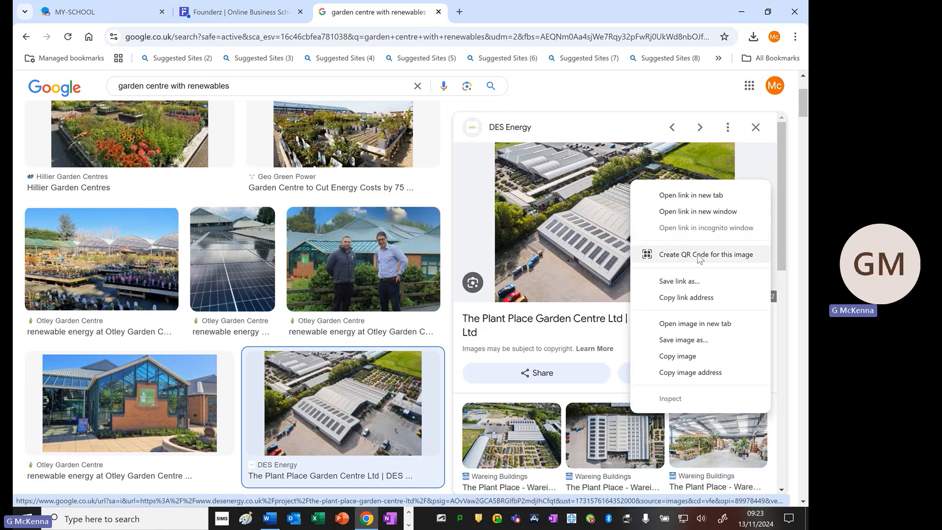
left_click(687, 349)
left_click(635, 241)
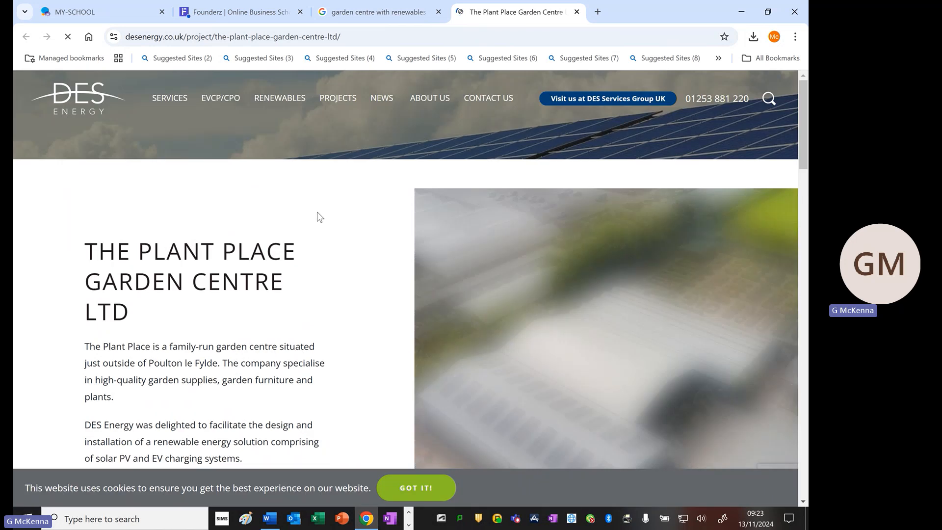
- Accept the cookie notice and examine the garden centre's project description, photo and renewable system information on the DES Energy page
scroll(342, 225, "down", 3)
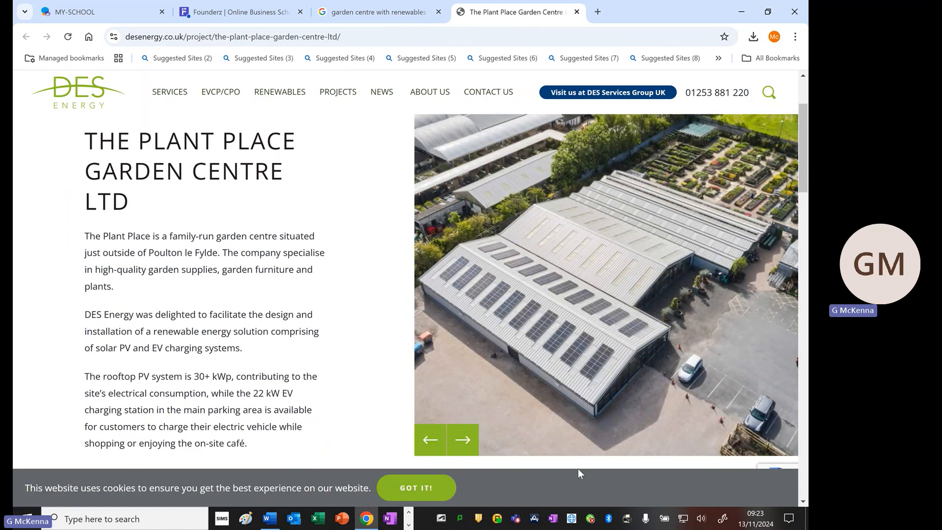
left_click(440, 488)
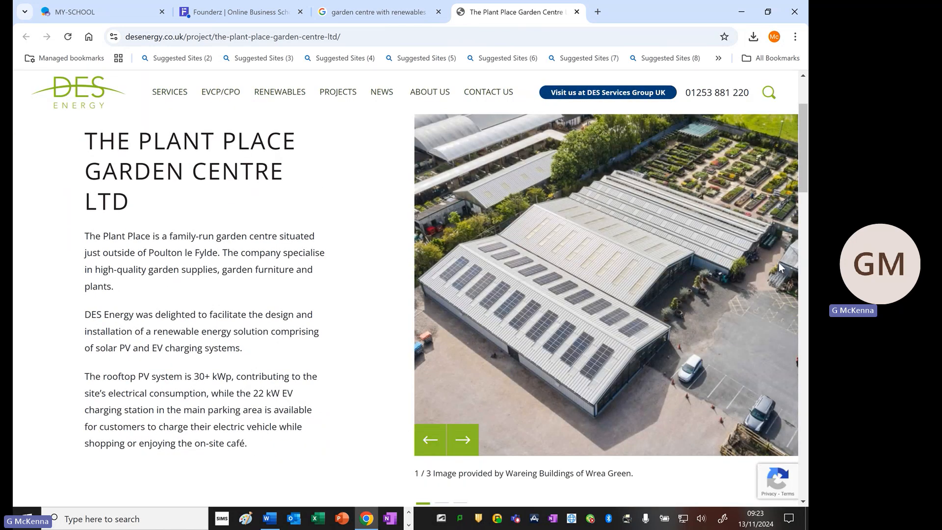
left_click_drag(803, 179, 805, 168)
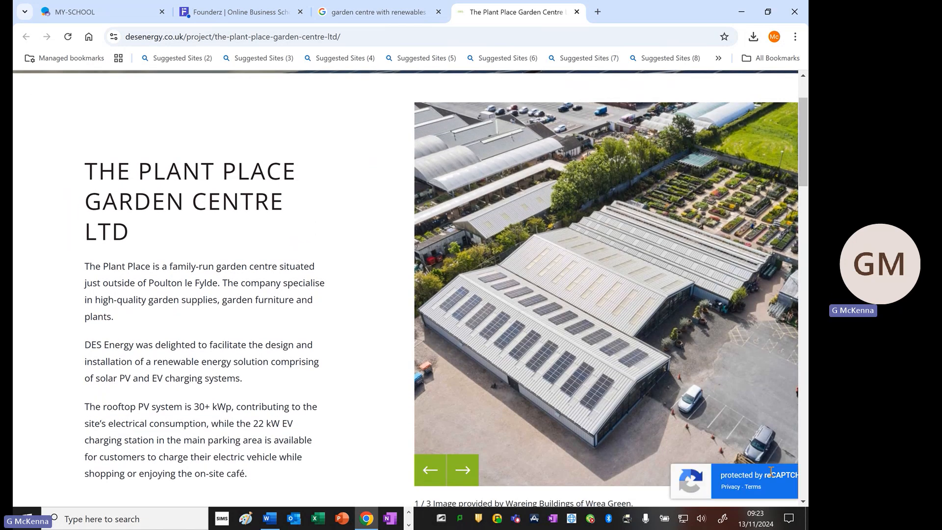
scroll(358, 301, "down", 8)
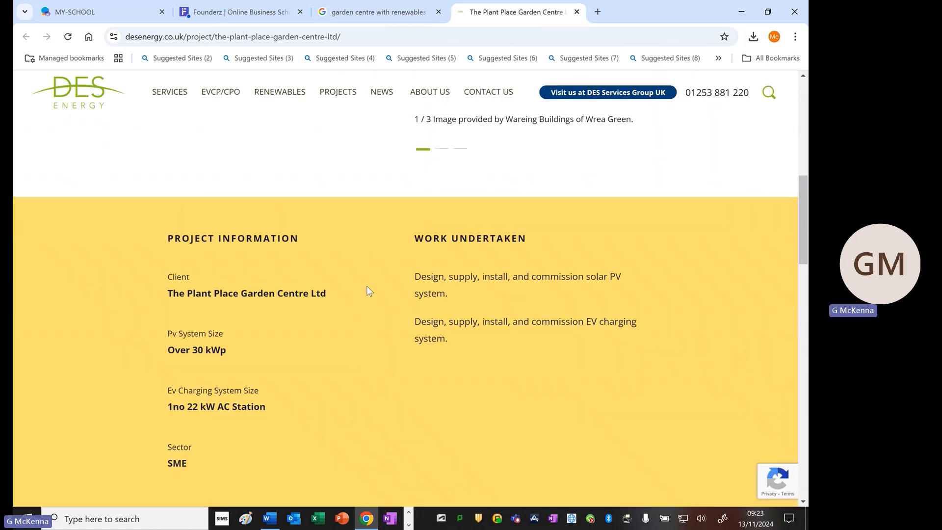
scroll(366, 275, "down", 8)
scroll(304, 238, "up", 5)
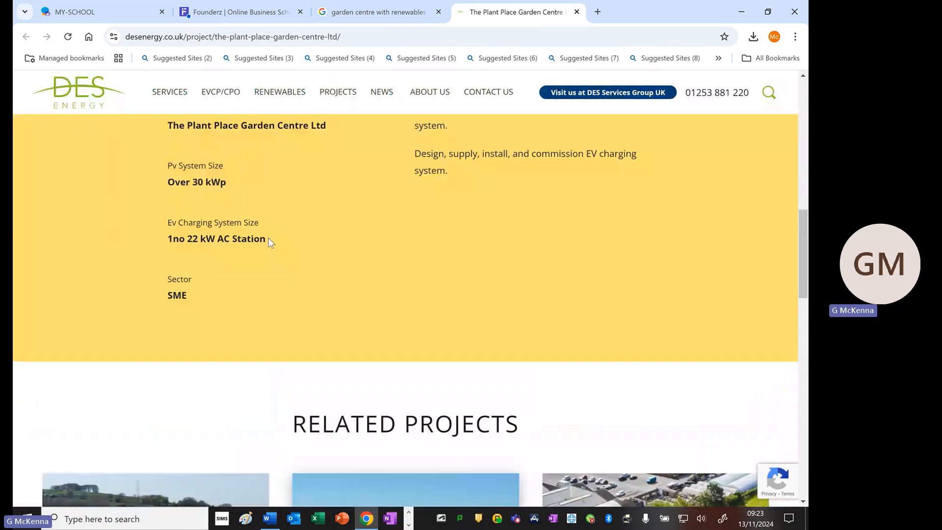
scroll(269, 237, "up", 10)
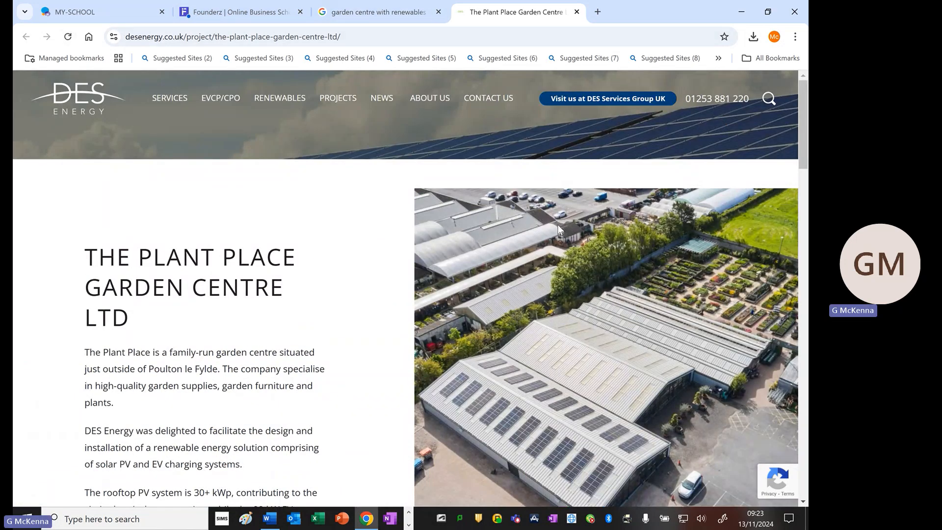
scroll(564, 236, "down", 3)
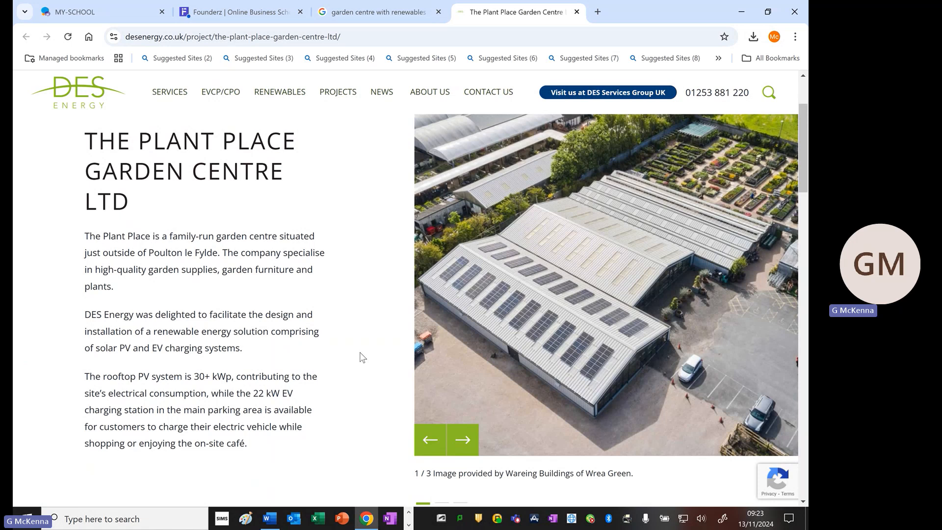
scroll(360, 353, "up", 1)
scroll(360, 353, "down", 1)
scroll(357, 349, "up", 1)
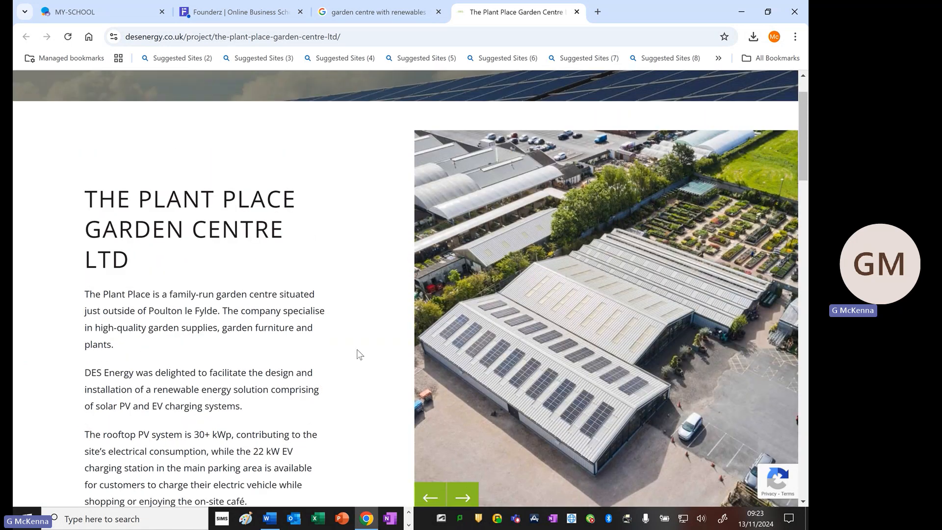
scroll(358, 351, "down", 1)
left_click_drag(804, 184, 805, 188)
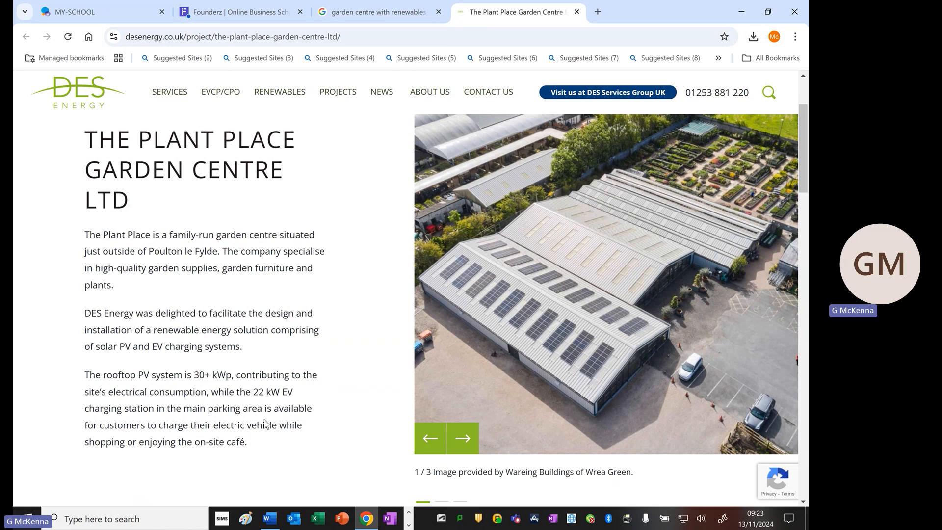
- Switch to Paint, paste the web page screenshot and shift it until the whole garden centre photo is in view
left_click(246, 519)
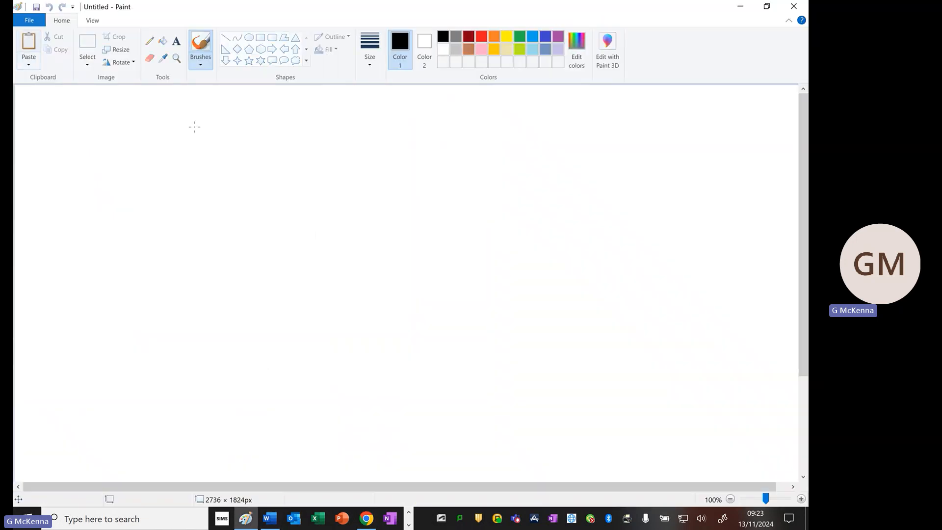
key("ctrl+v")
left_click_drag(493, 251, 275, 203)
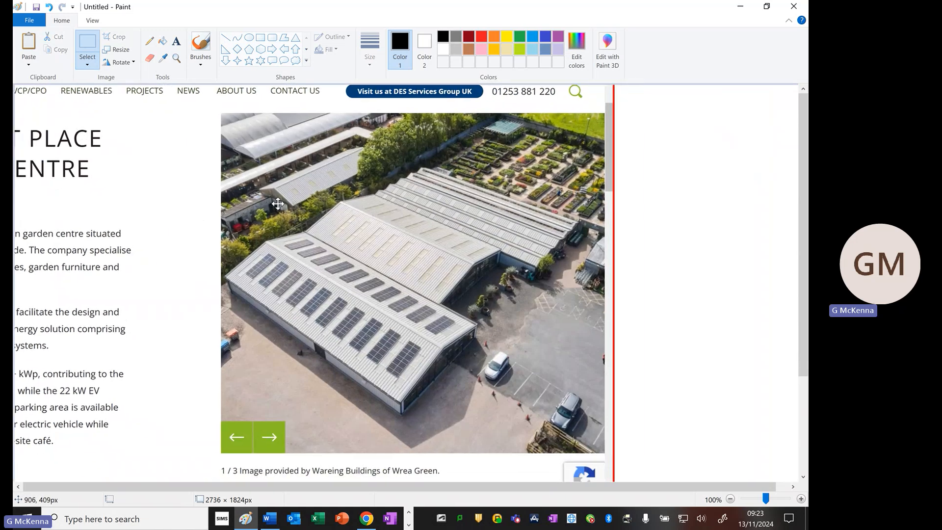
left_click(87, 44)
left_click_drag(221, 112, 607, 455)
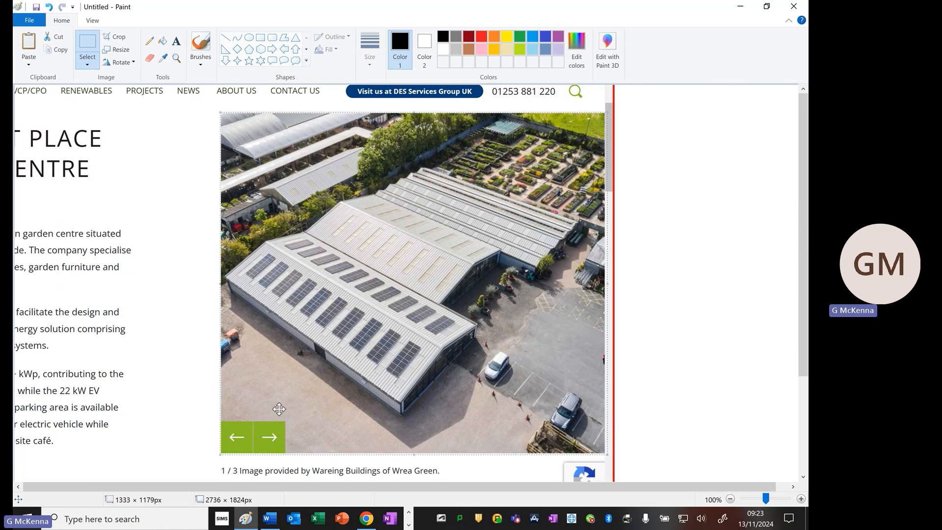
right_click(374, 255)
left_click(398, 276)
key("Escape")
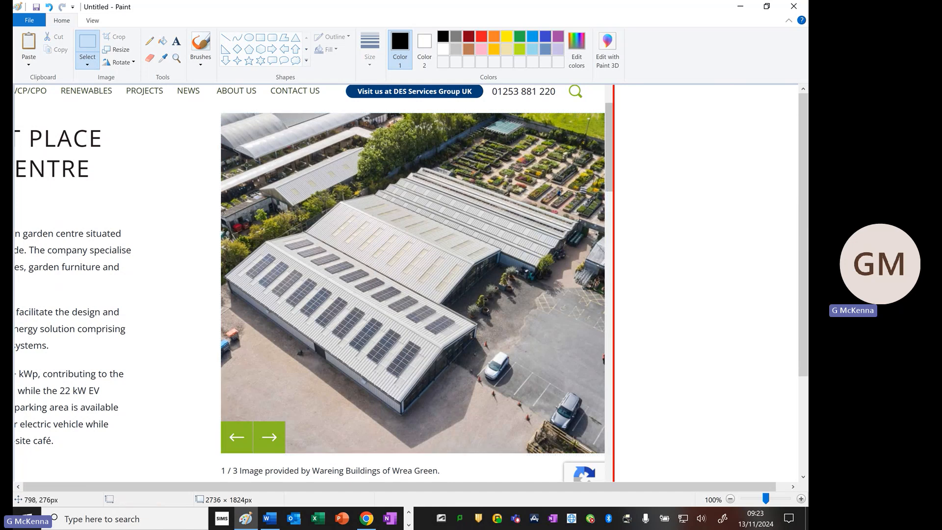
- Select only the garden centre photo within the pasted screenshot and copy it
left_click(89, 42)
left_click_drag(219, 110, 607, 454)
left_click_drag(606, 456, 608, 456)
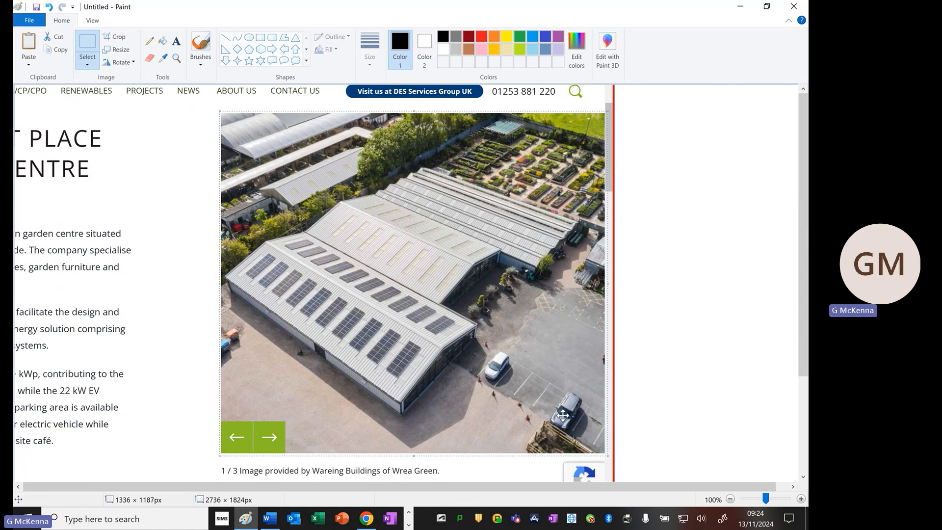
right_click(383, 206)
left_click(407, 230)
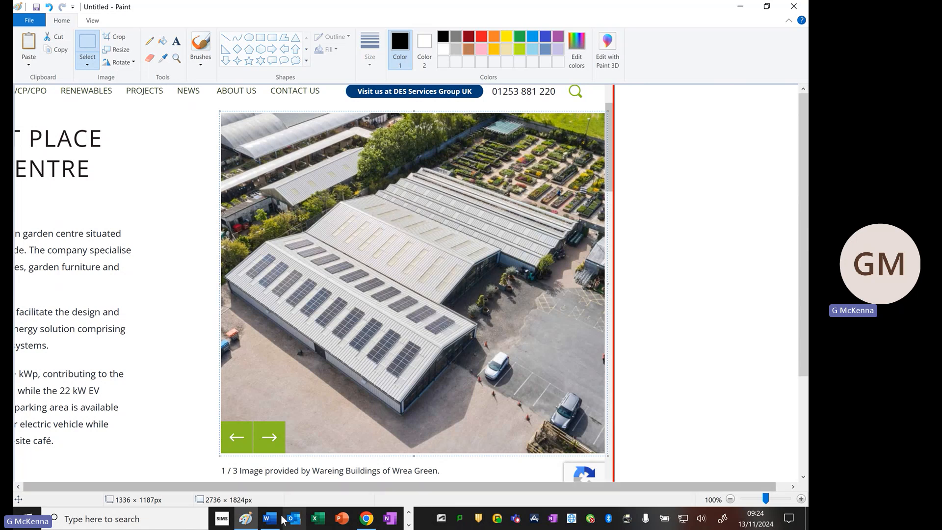
- Switch to the ET AS report in Word and paste the copied garden centre photo
left_click(270, 518)
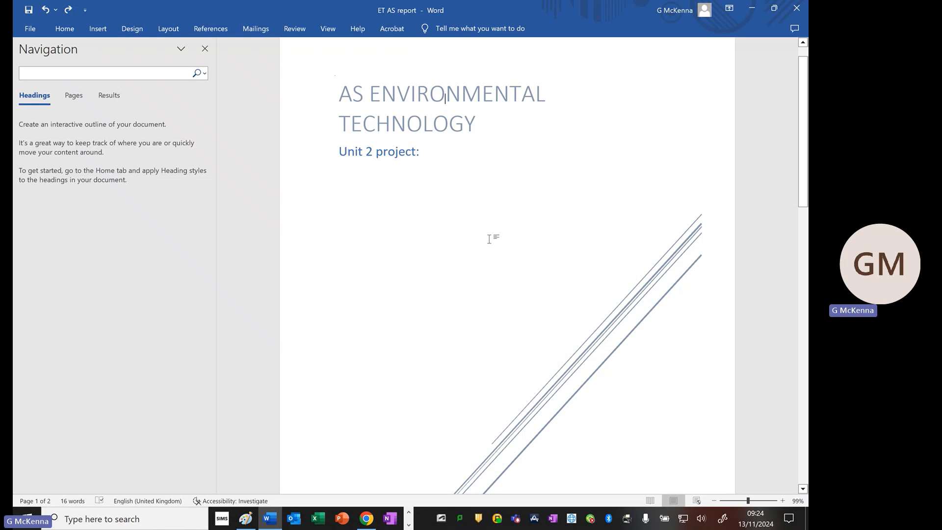
right_click(488, 239)
left_click(513, 307)
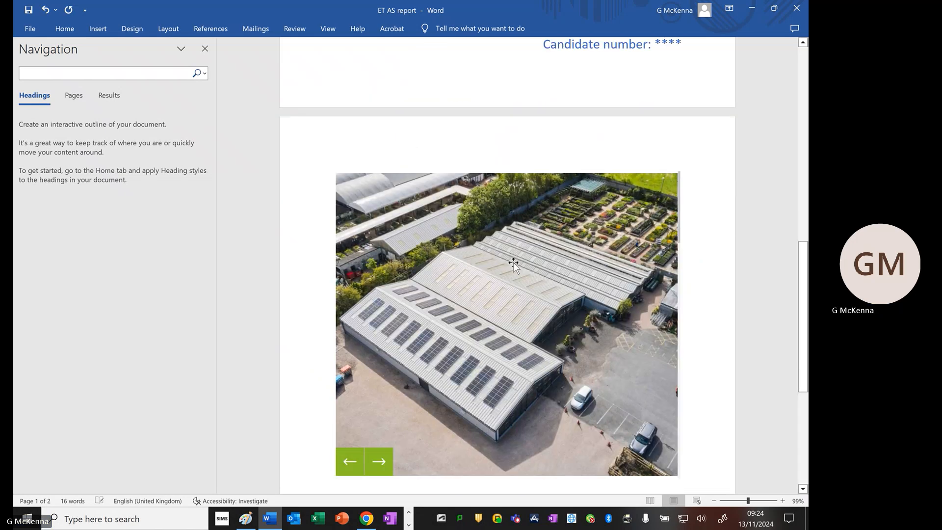
- Shrink the pasted photo to under half its width and try to place it on the cover page below the title
scroll(513, 262, "up", 2)
left_click(414, 296)
scroll(413, 297, "up", 1)
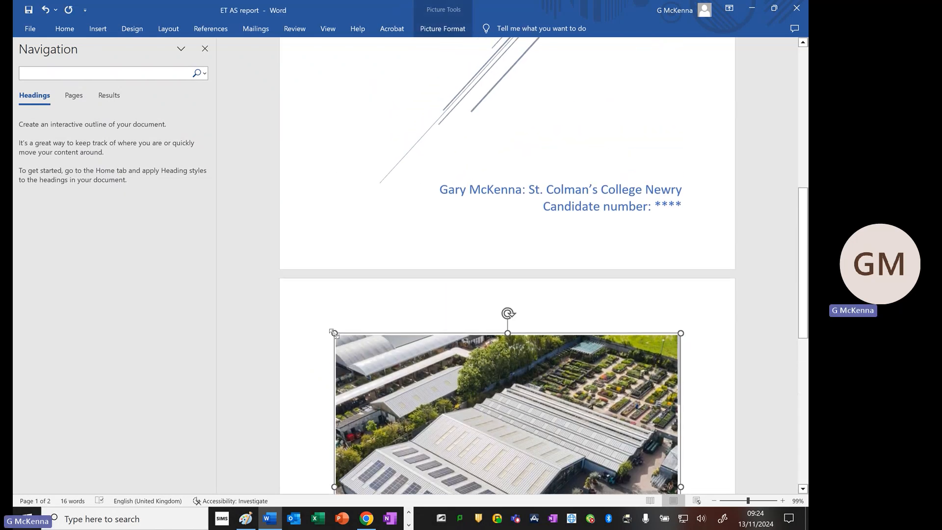
left_click_drag(334, 333, 443, 163)
scroll(421, 396, "up", 2)
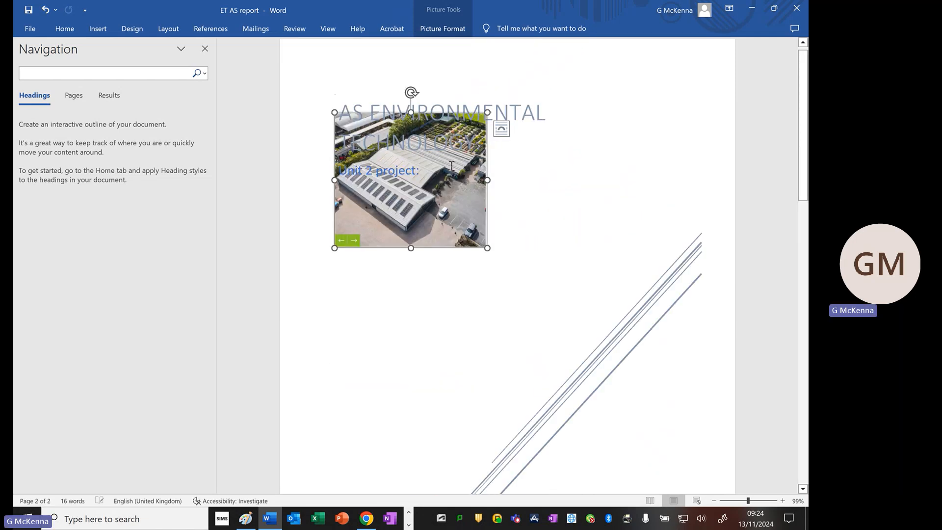
left_click_drag(463, 205, 511, 350)
left_click(454, 247)
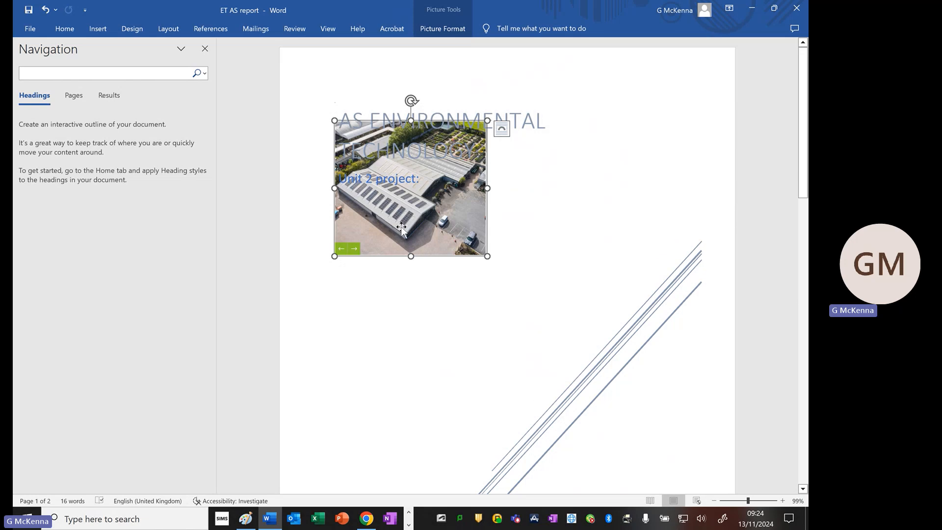
- Try removing the name and candidate number text box from the cover page, and undo the removal
scroll(588, 259, "down", 5)
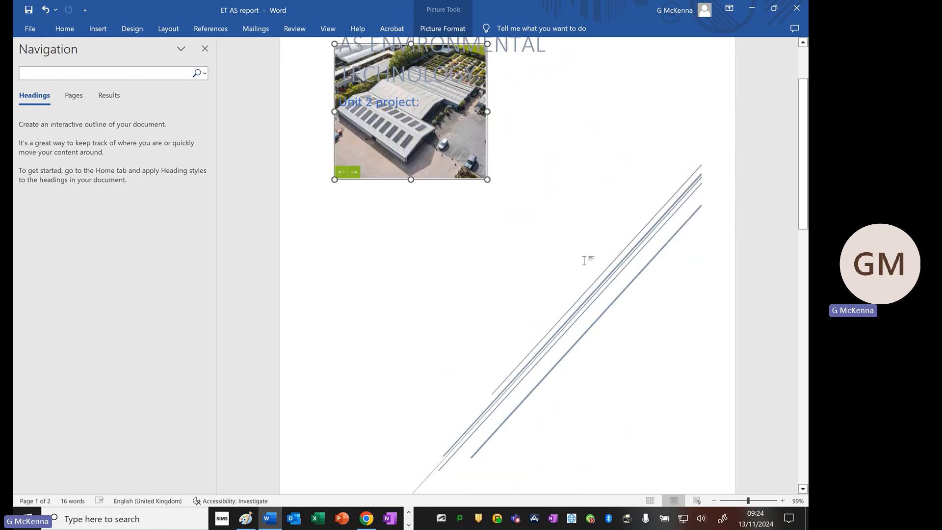
scroll(556, 322, "down", 1)
left_click(555, 351)
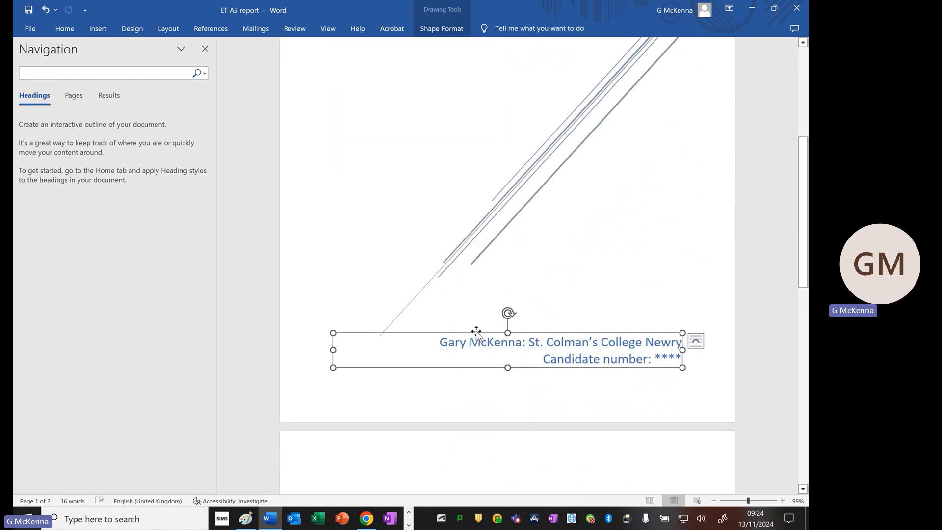
right_click(490, 336)
left_click(505, 119)
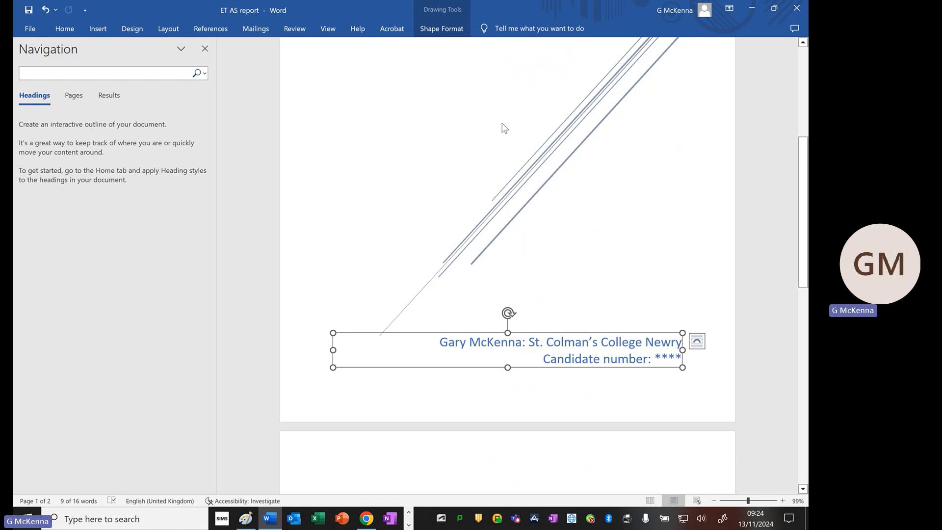
key("Delete")
key("ctrl+z")
scroll(473, 235, "up", 2)
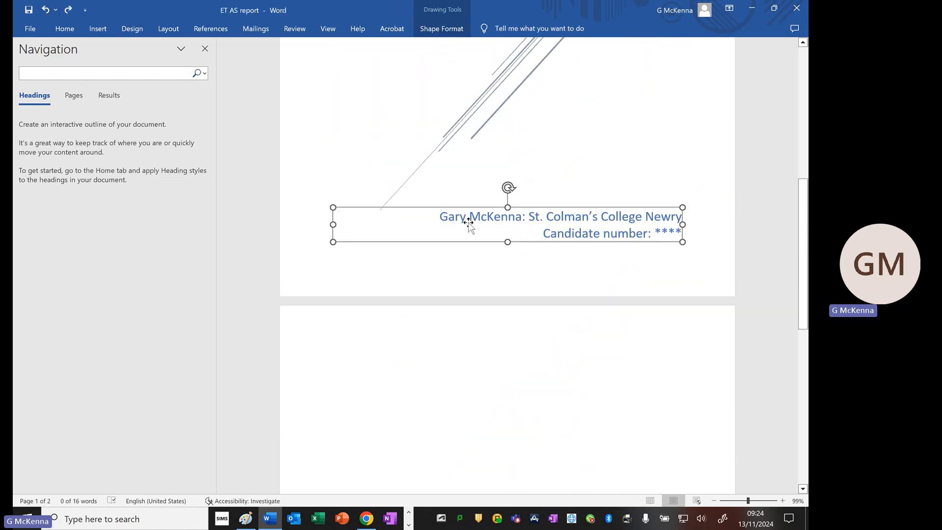
- Duplicate the name and candidate number text box and position the copy midway down the cover page
left_click(454, 204)
triple_click(445, 216)
triple_click(436, 233)
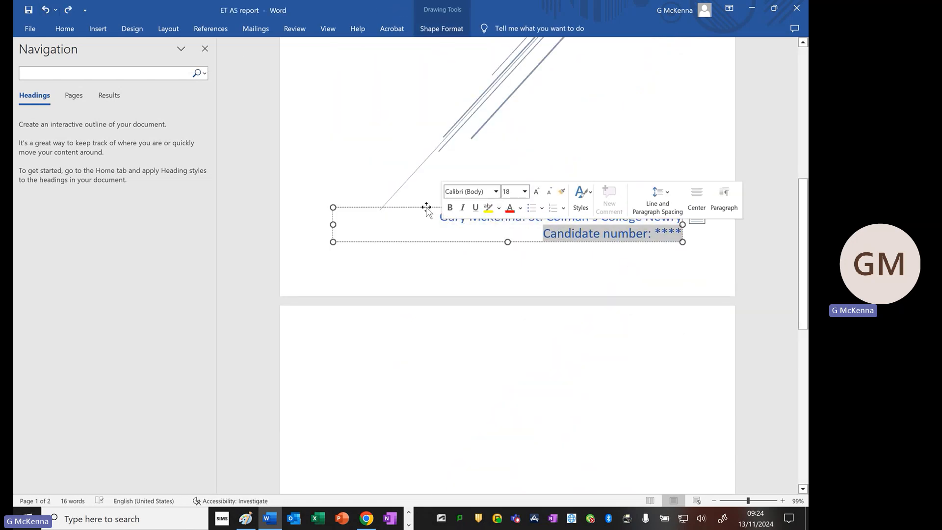
right_click(424, 208)
left_click(455, 245)
scroll(443, 220, "up", 4)
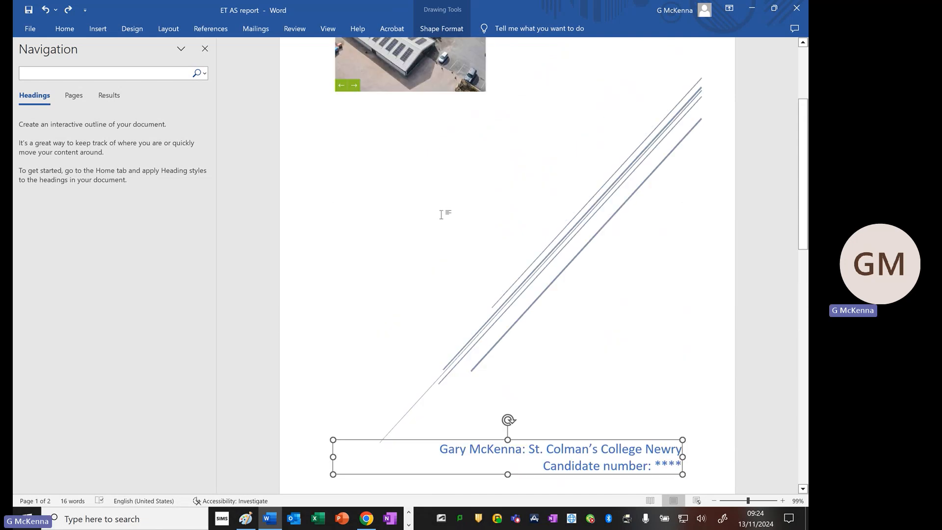
left_click(416, 236)
right_click(416, 235)
left_click(432, 311)
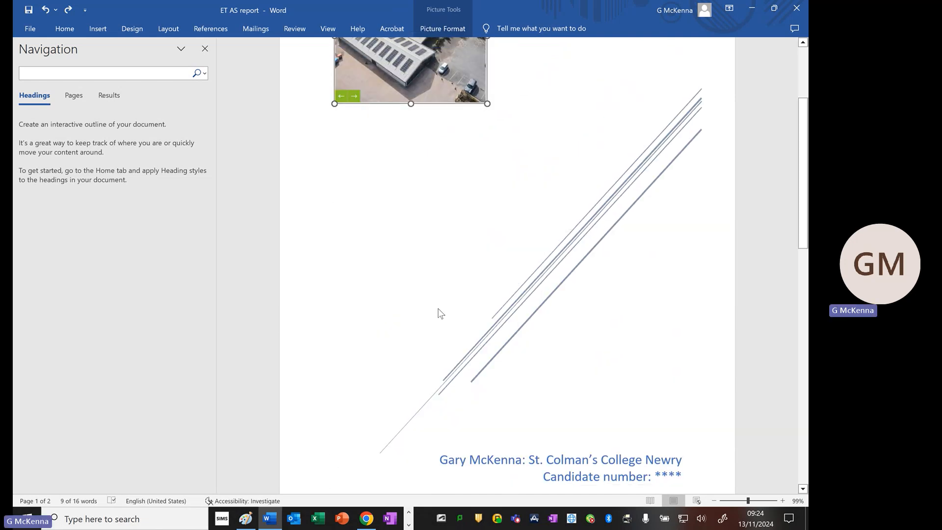
left_click_drag(542, 155, 526, 400)
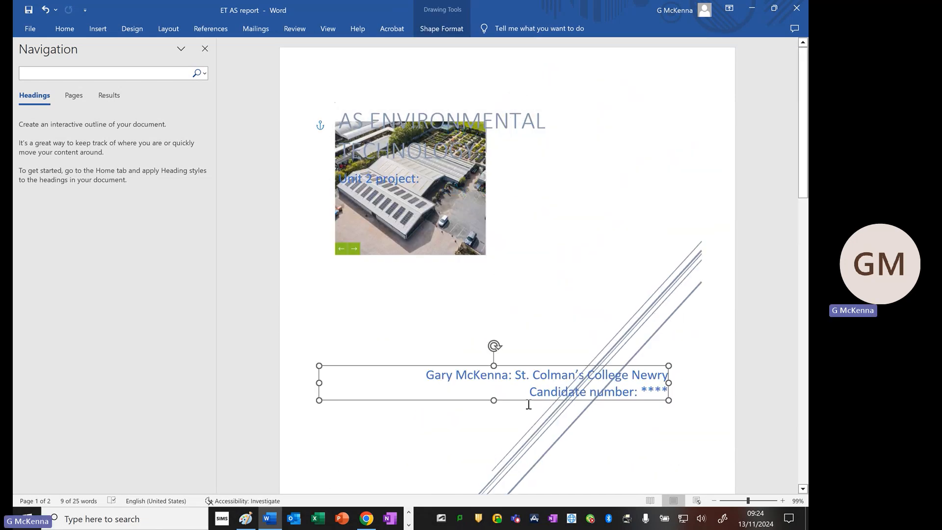
- Delete all text in the duplicated text box and stretch the empty box downwards to picture height
triple_click(451, 377)
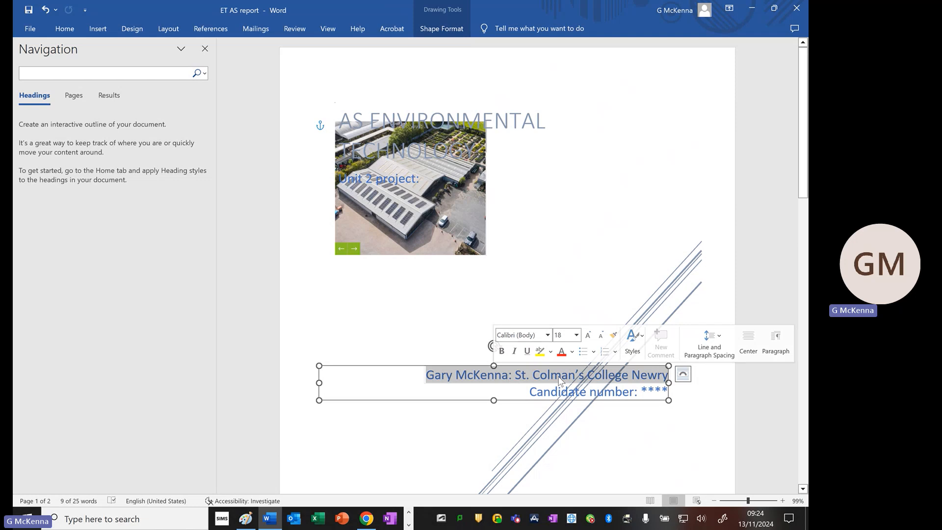
left_click(662, 391)
left_click_drag(662, 392, 454, 378)
key("Delete")
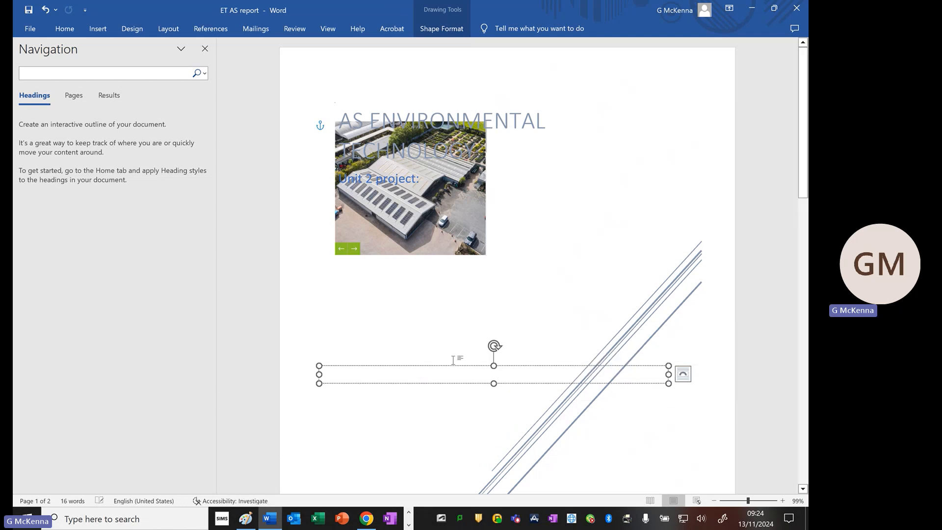
scroll(488, 282, "down", 3)
left_click_drag(493, 275, 508, 455)
left_click(469, 294)
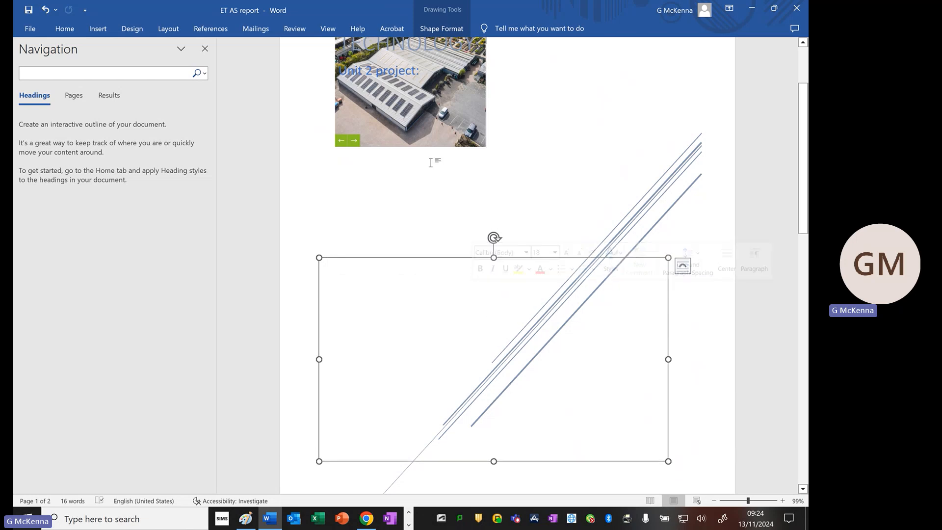
- Move the small garden centre photo down the cover page to just above the name and candidate number lines
left_click_drag(426, 134, 488, 282)
scroll(488, 283, "down", 2)
scroll(441, 185, "up", 6)
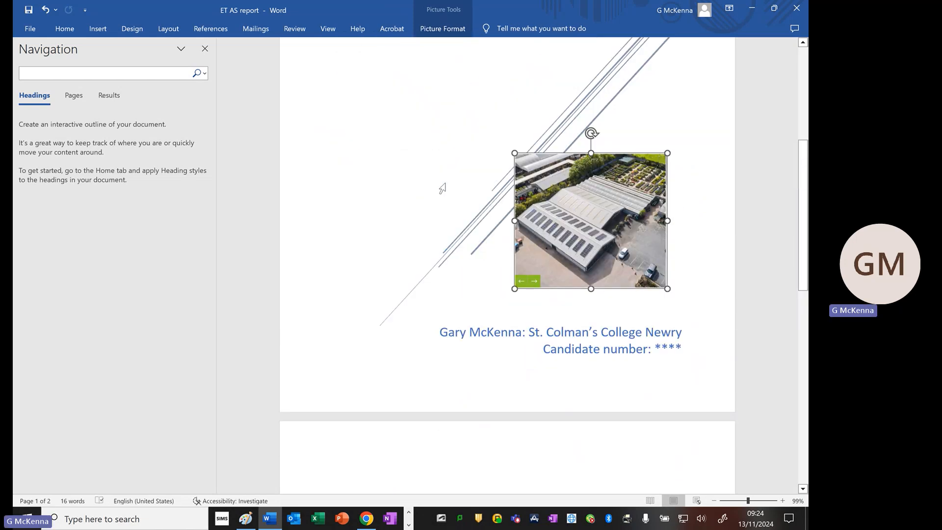
left_click_drag(627, 297, 465, 218)
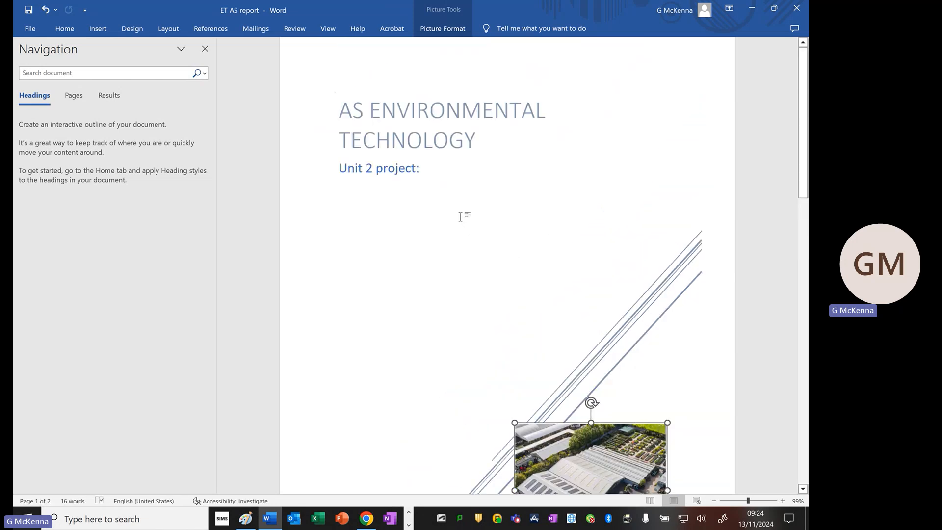
- Try to reposition the small photo from above the candidate details, and undo the move
scroll(462, 221, "down", 5)
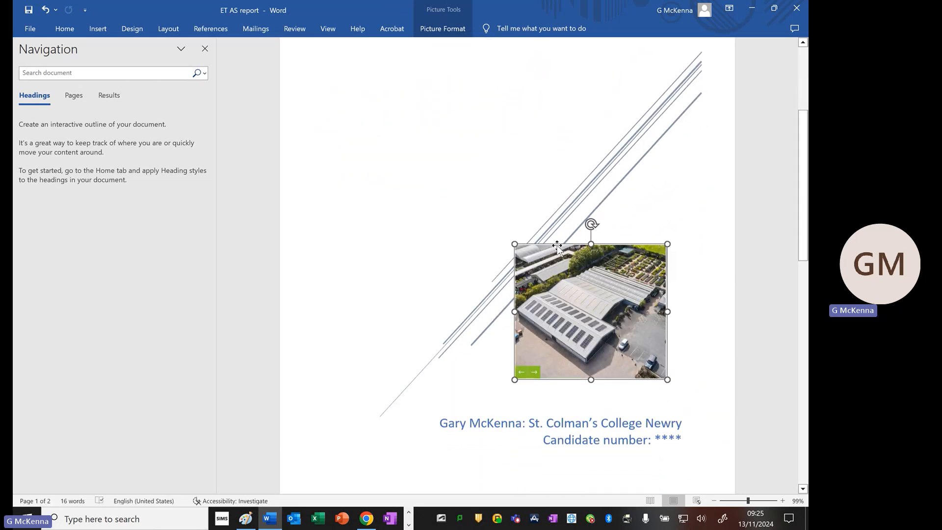
left_click(561, 277)
left_click_drag(524, 254, 446, 163)
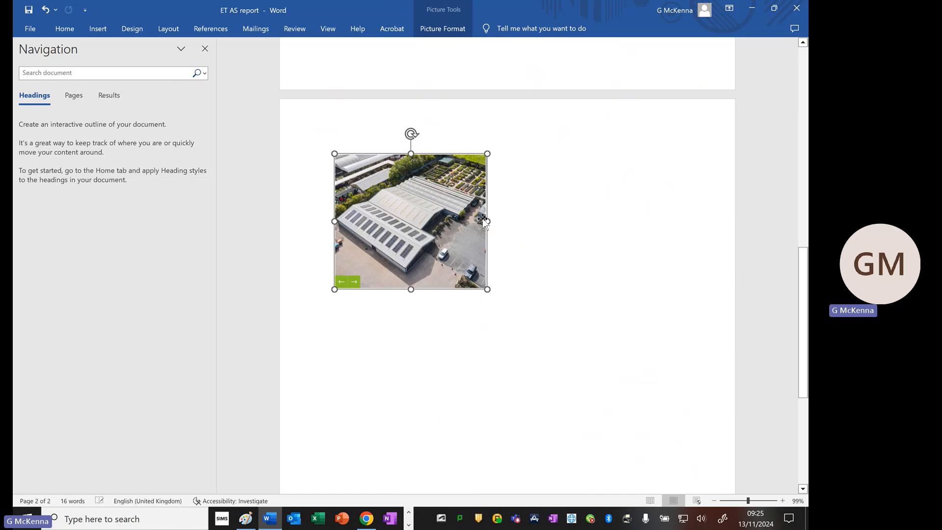
scroll(391, 189, "up", 5)
left_click(46, 9)
scroll(472, 219, "up", 5)
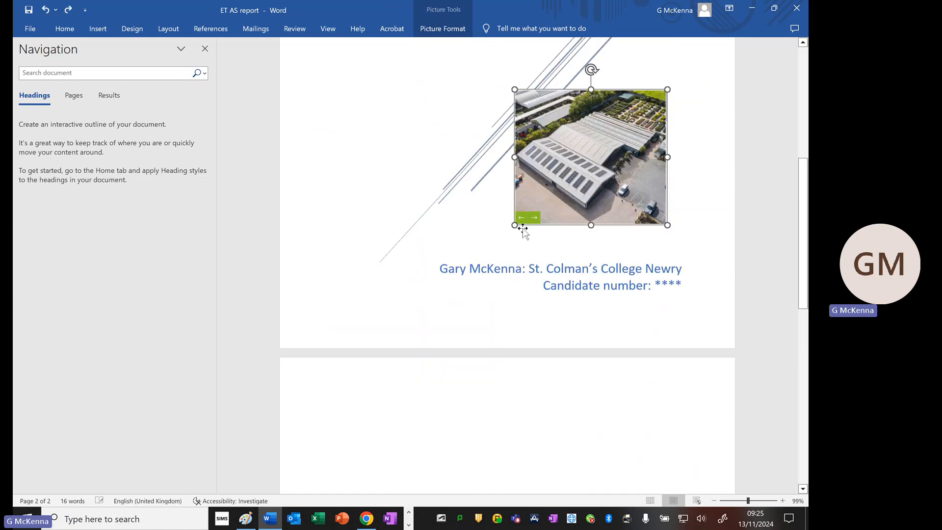
- Place the insertion point inside the empty text box on the cover page
left_click(459, 257)
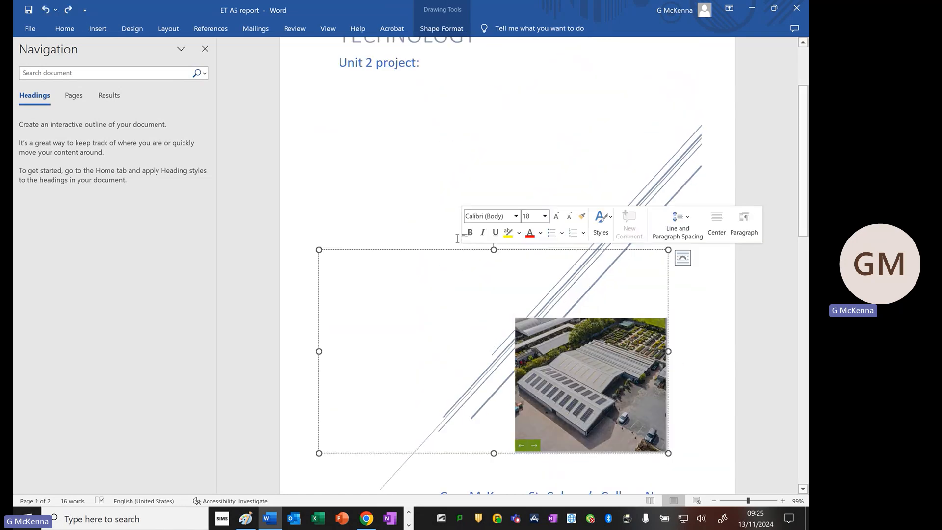
left_click(519, 328)
left_click(395, 295)
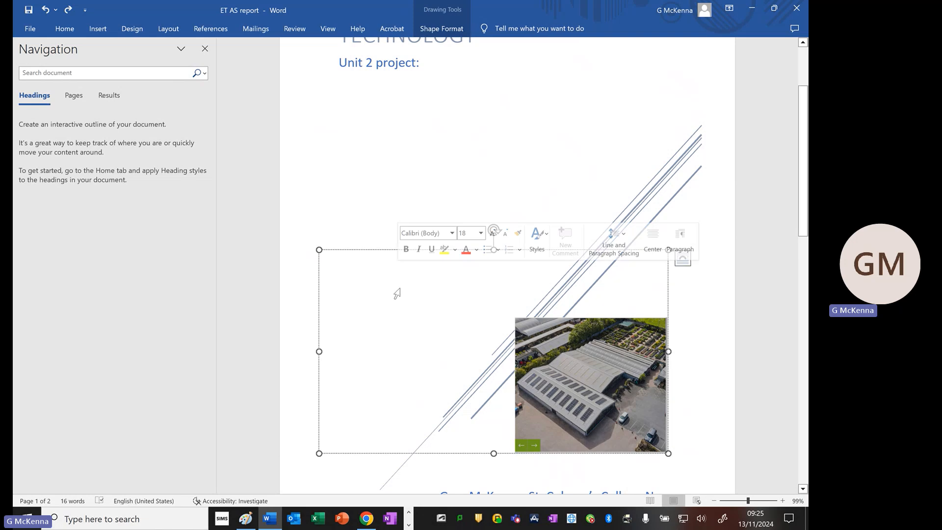
- Return to Paint, reselect the garden centre photo tightly around its edges and copy it again
left_click(366, 518)
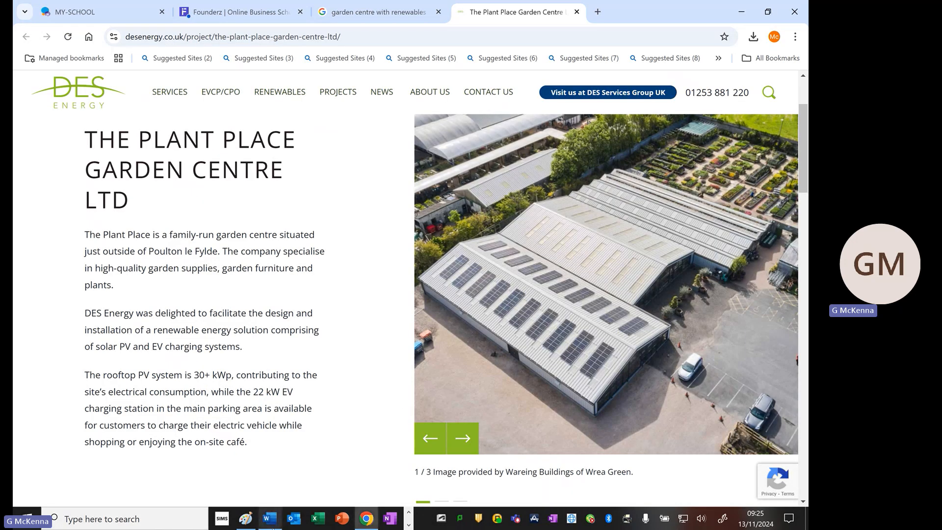
left_click(245, 518)
right_click(349, 293)
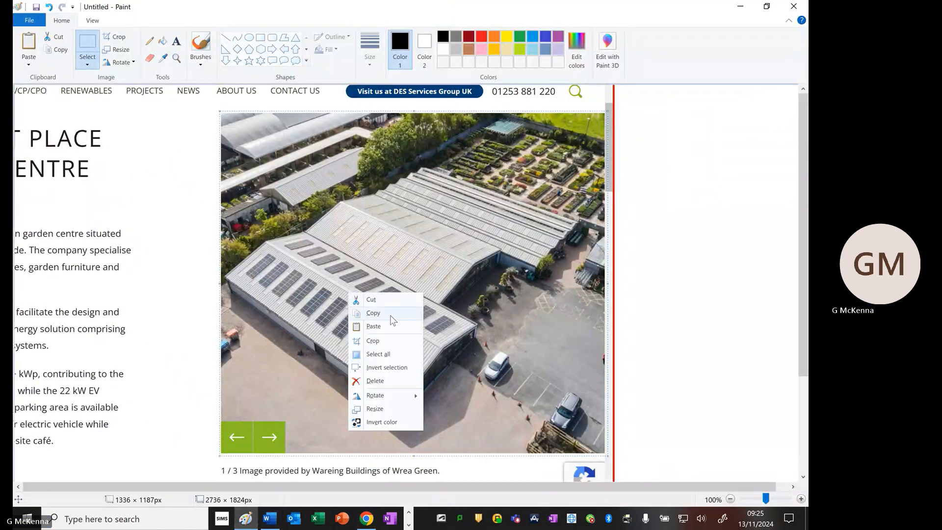
left_click(390, 313)
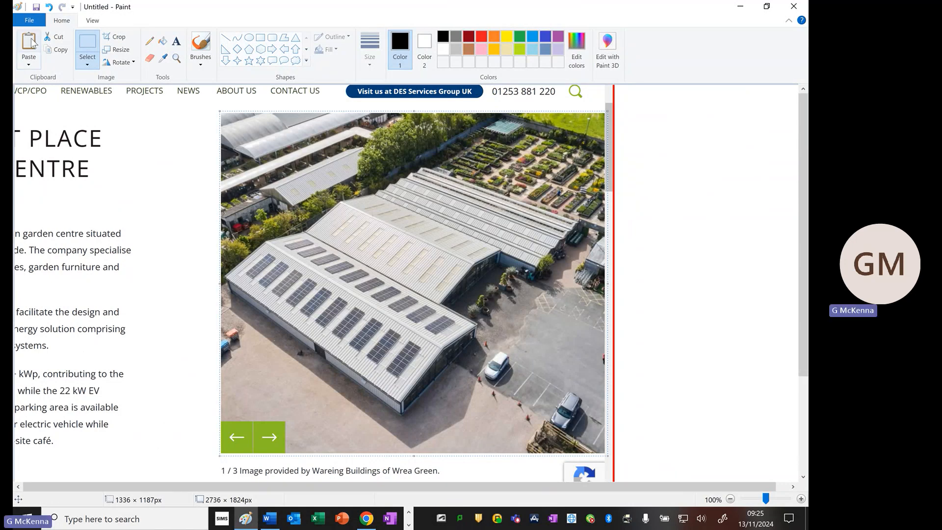
left_click_drag(218, 111, 607, 453)
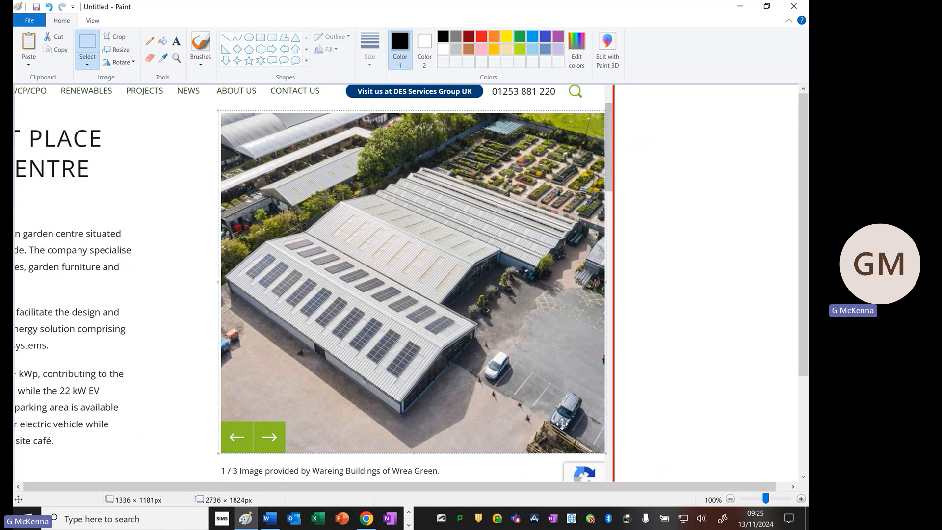
right_click(502, 236)
left_click(528, 257)
- Switch back to Word and paste the copied photo inside the empty cover page text box
left_click(740, 7)
left_click(269, 518)
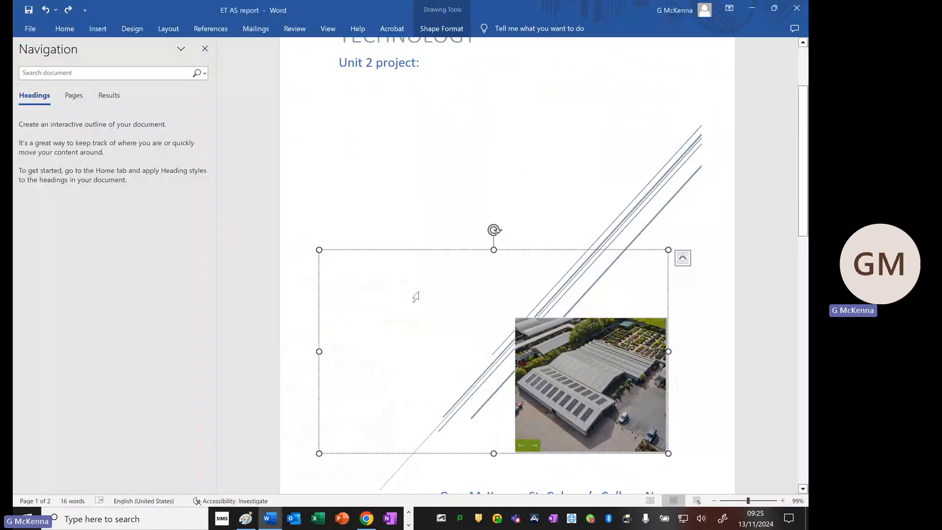
right_click(391, 302)
left_click(417, 370)
scroll(412, 350, "down", 3)
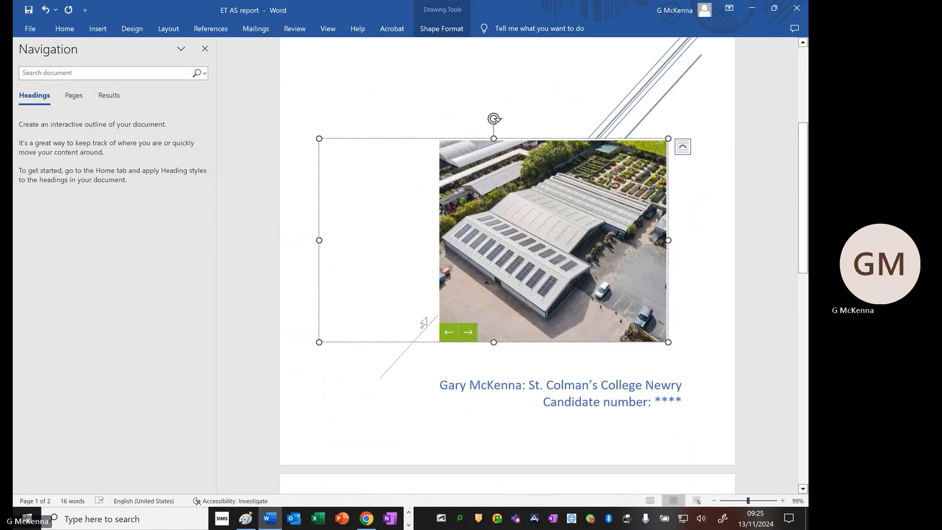
right_click(405, 237)
left_click(433, 310)
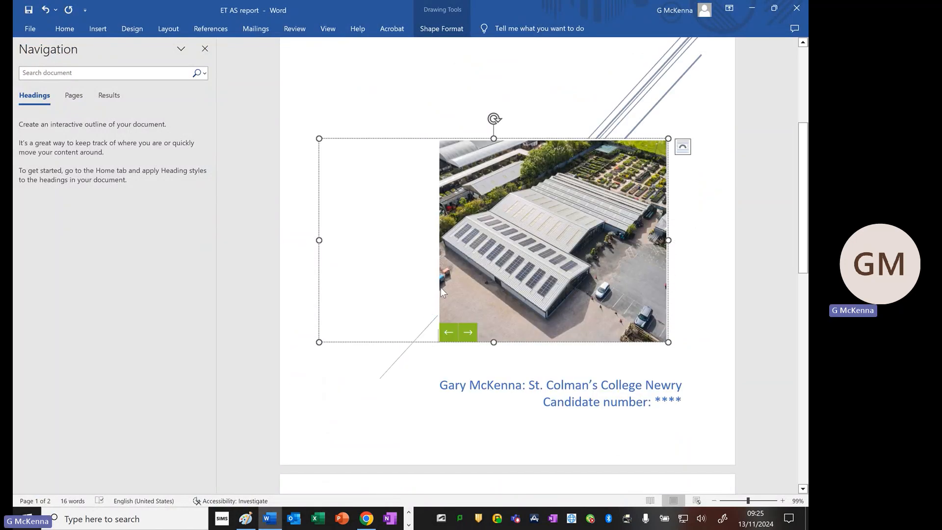
scroll(488, 196, "up", 7)
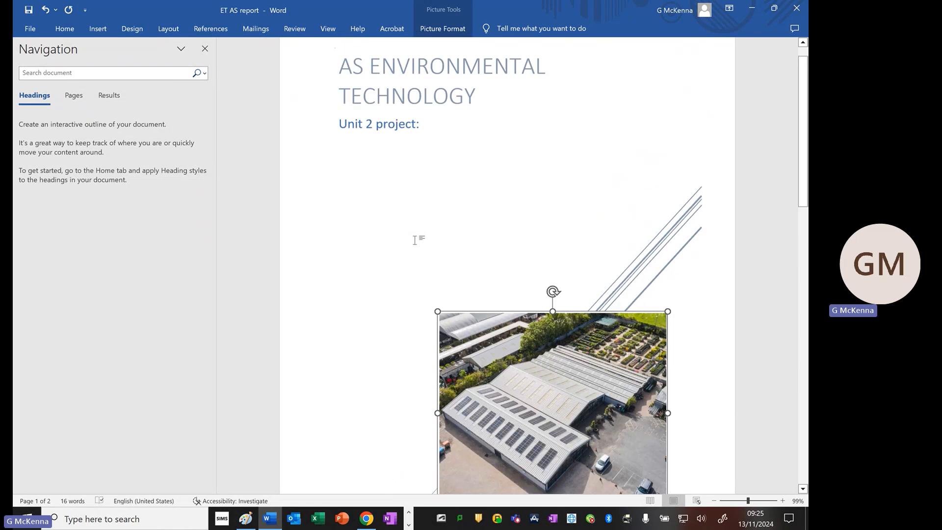
scroll(465, 233, "down", 7)
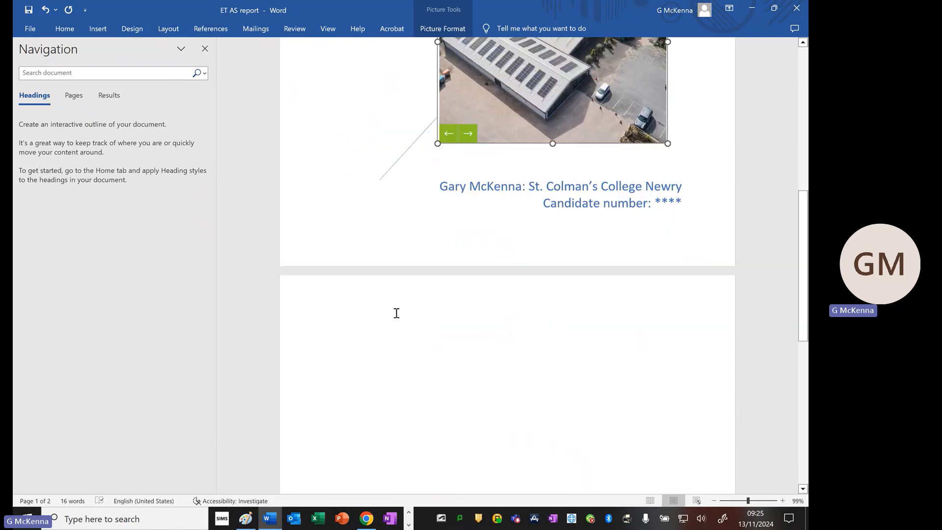
- Apply the Heading 1 style to the blank first line of page 2 and enter the heading "Introduction"
left_click(397, 313)
scroll(385, 296, "down", 2)
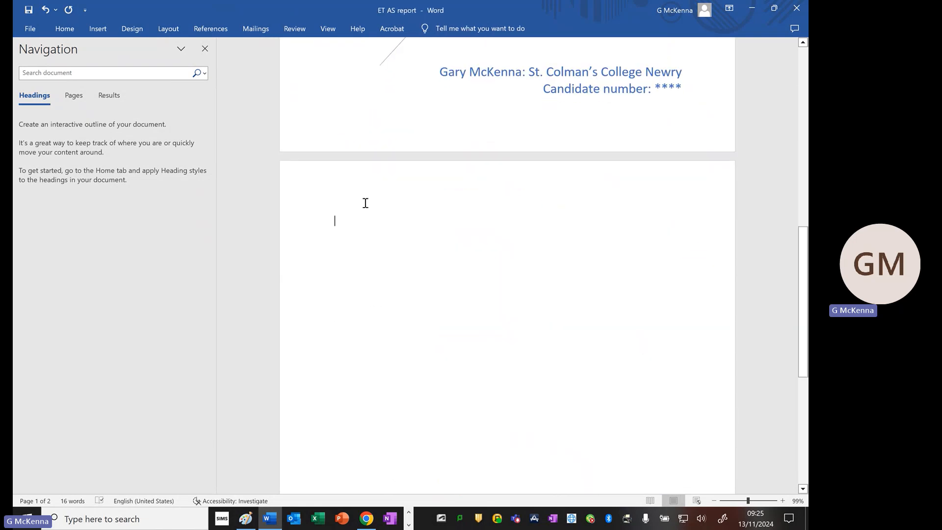
left_click(65, 29)
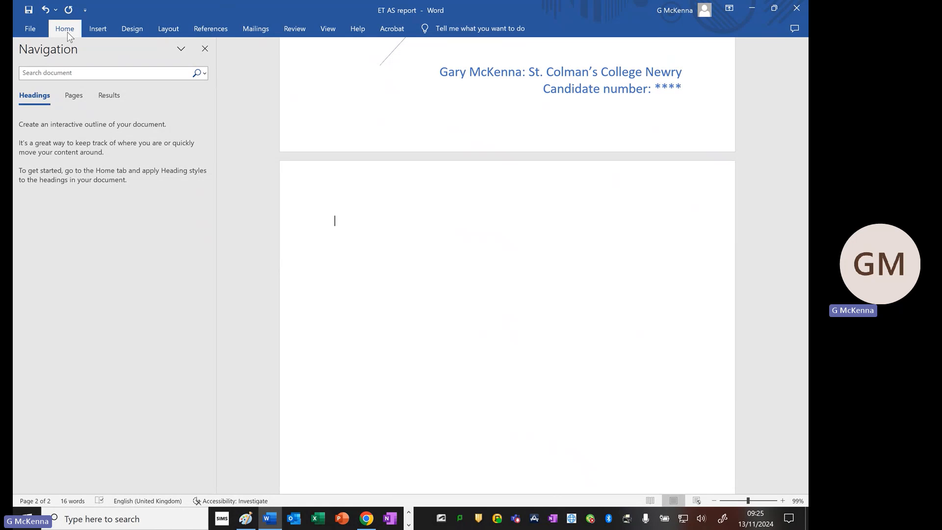
left_click(340, 223)
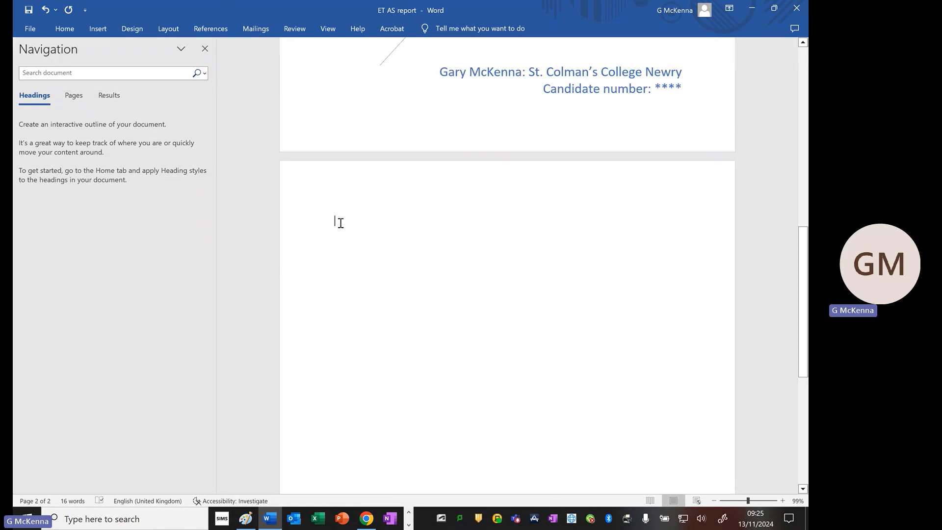
left_click(69, 32)
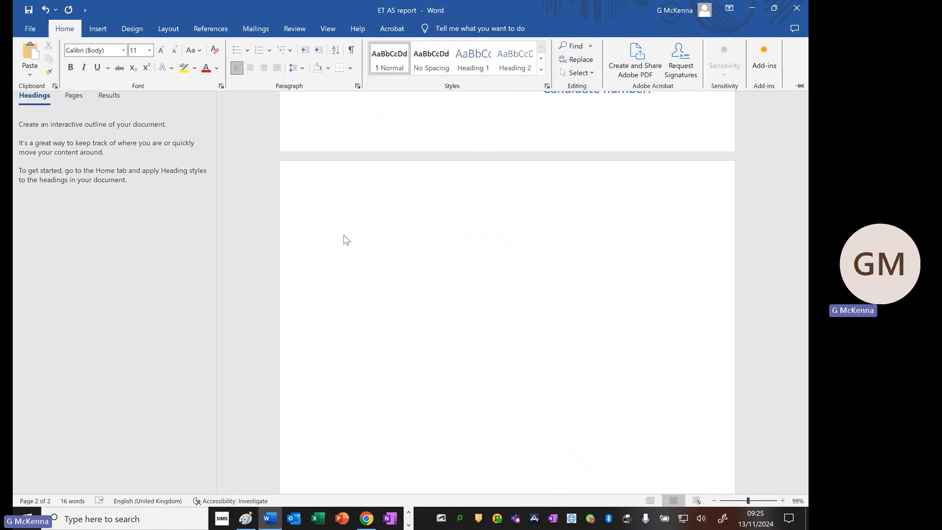
left_click(336, 221)
left_click(68, 30)
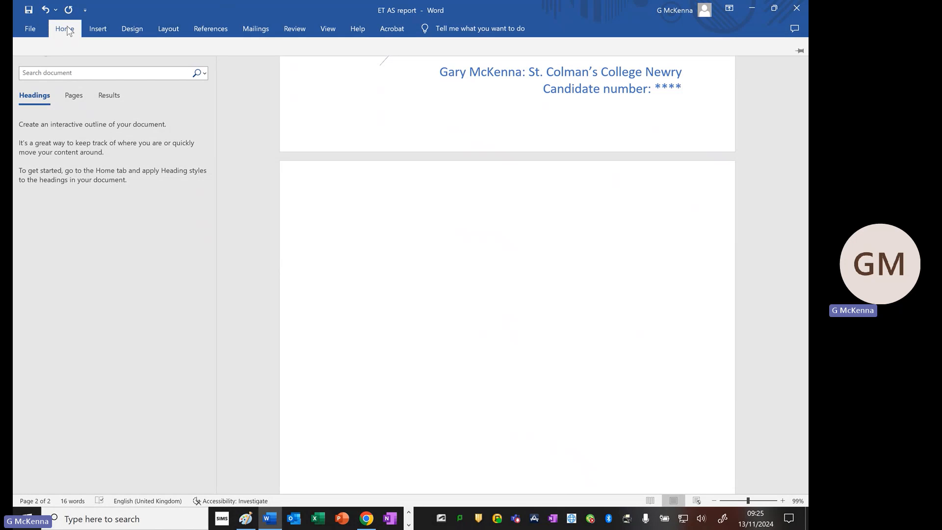
left_click(475, 63)
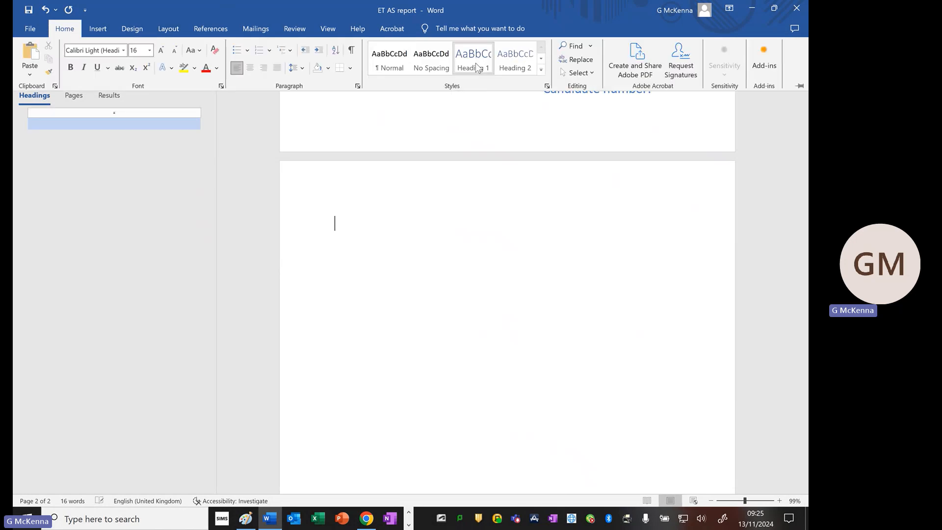
left_click(337, 242)
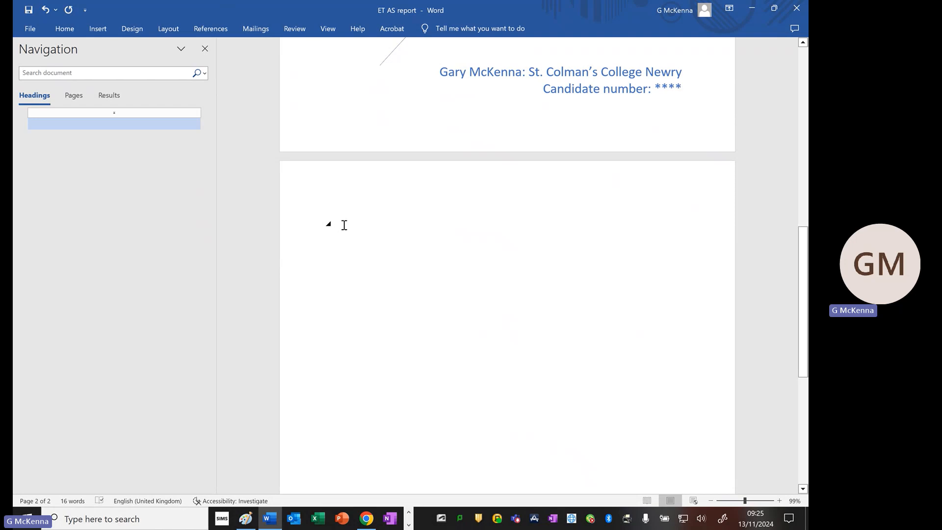
type("Introduction")
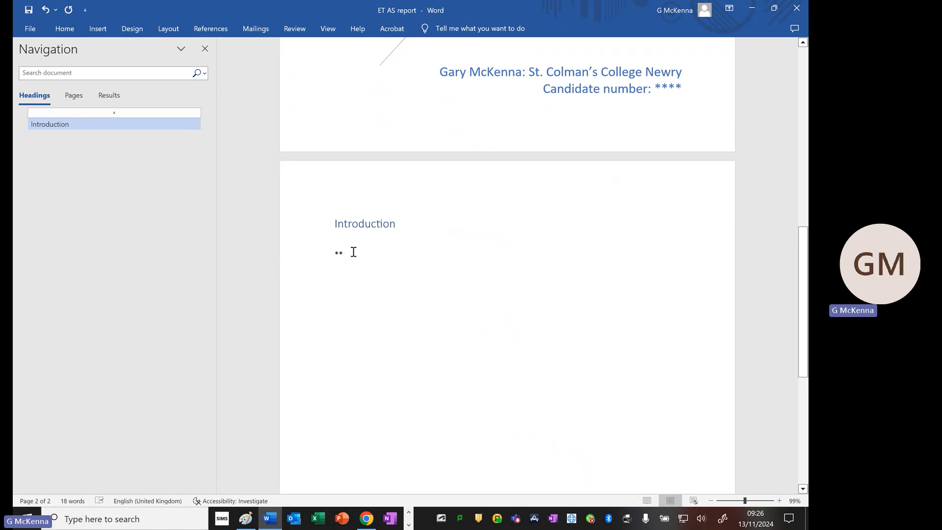
- Clear the stray characters below the Introduction heading and enter "Energy Requirements for development" there
key("BackSpace")
key("BackSpace")
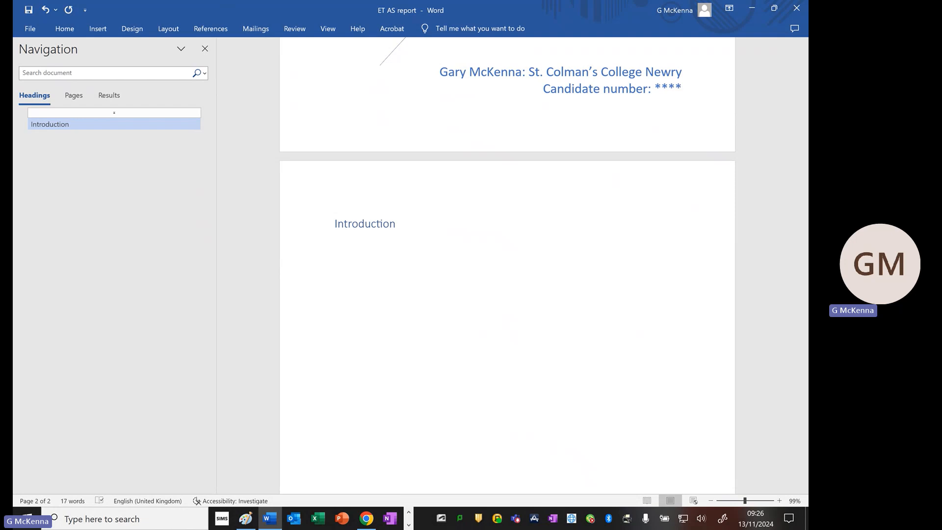
type("Energy Requirem")
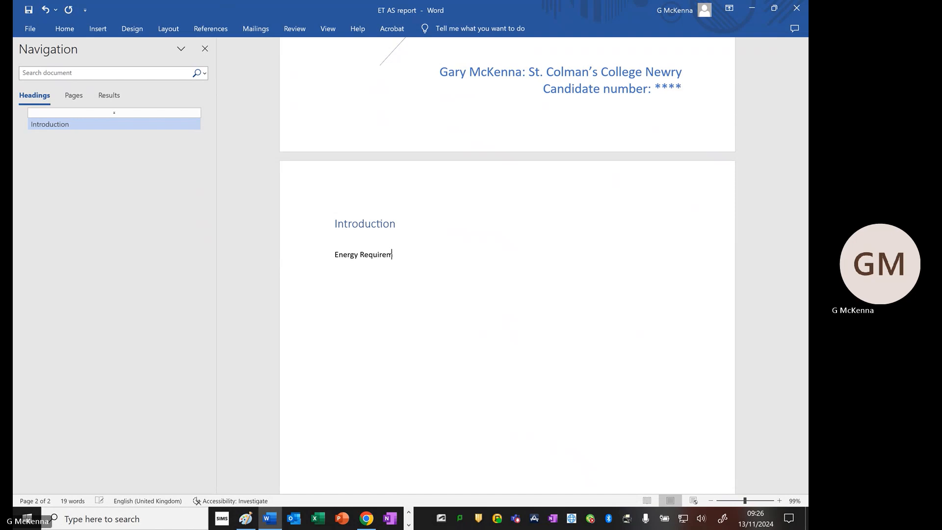
type("ents for ")
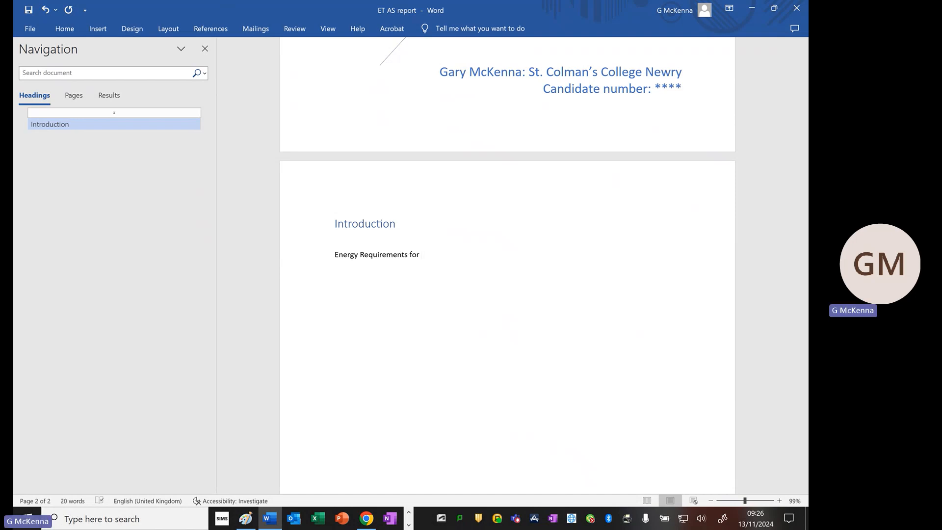
type("development")
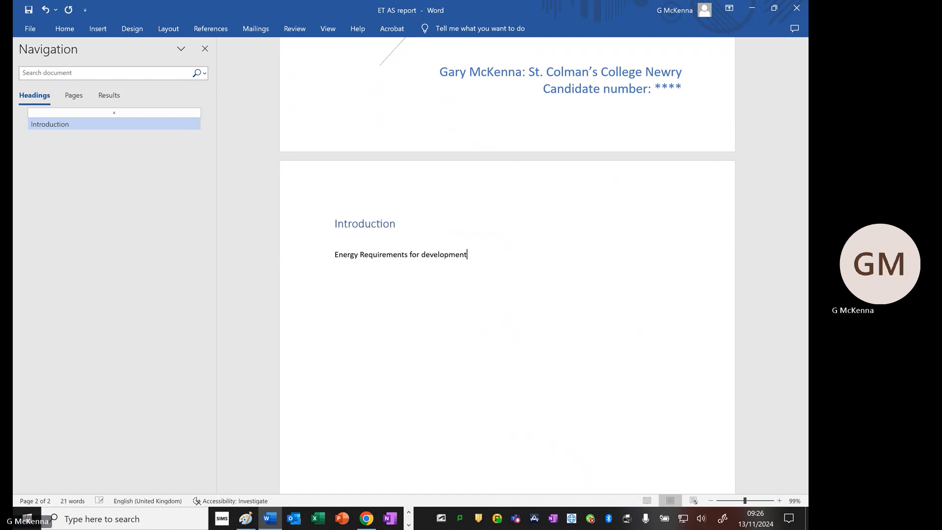
- Format the "Energy Requirements for development" line with the Heading 1 style
left_click_drag(488, 248, 334, 255)
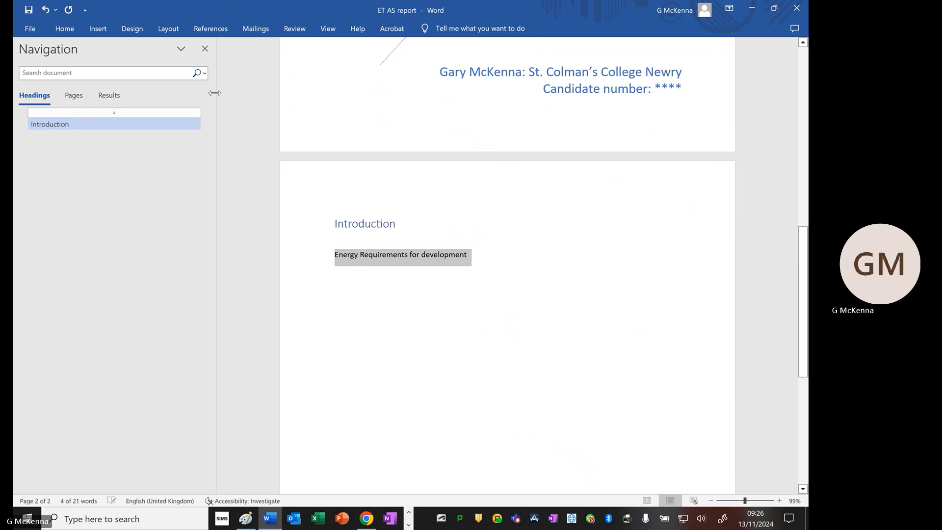
left_click(69, 30)
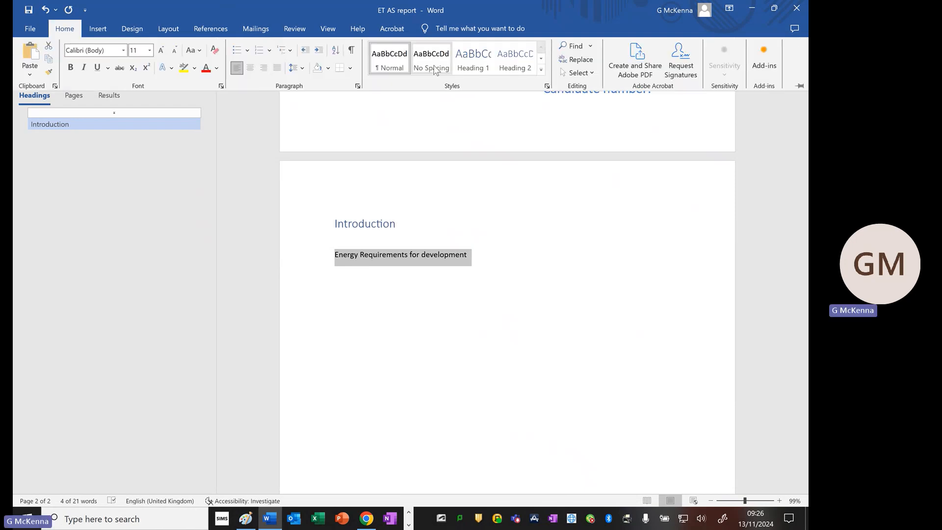
left_click(473, 58)
left_click(569, 237)
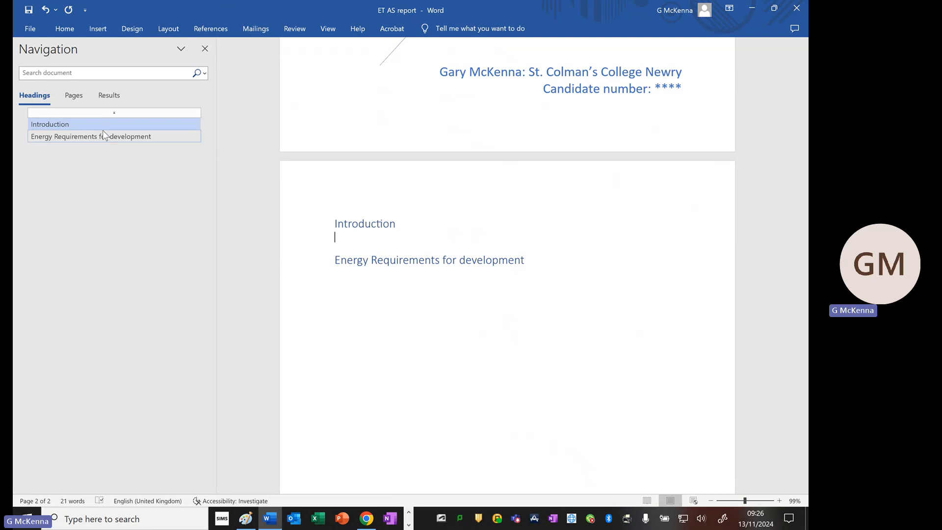
- Add two blank lines above the Introduction heading and change them to the Normal style
left_click(334, 225)
key("Return")
left_click(345, 241)
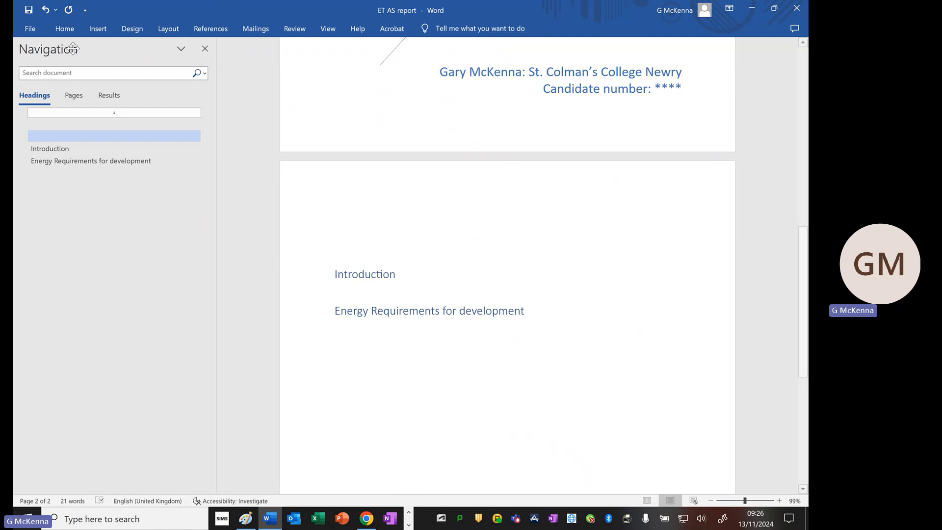
left_click(64, 29)
left_click(392, 69)
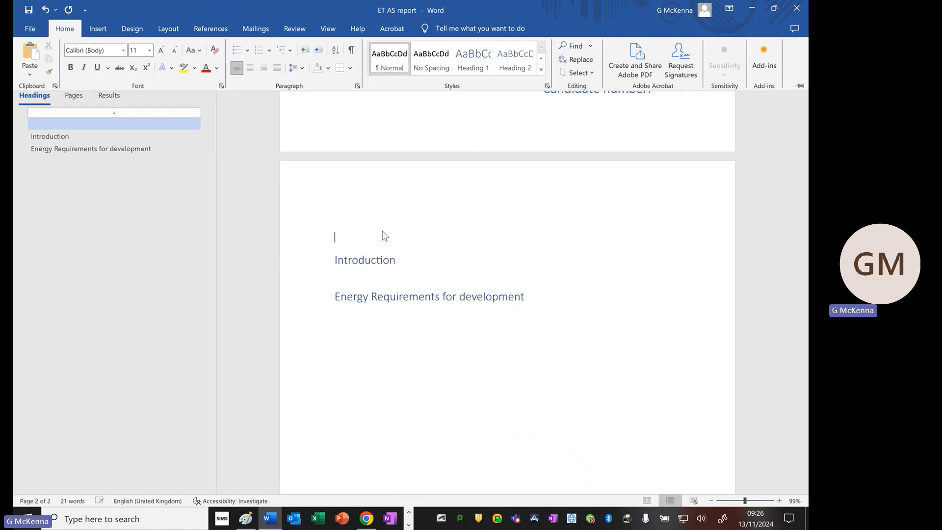
left_click(64, 28)
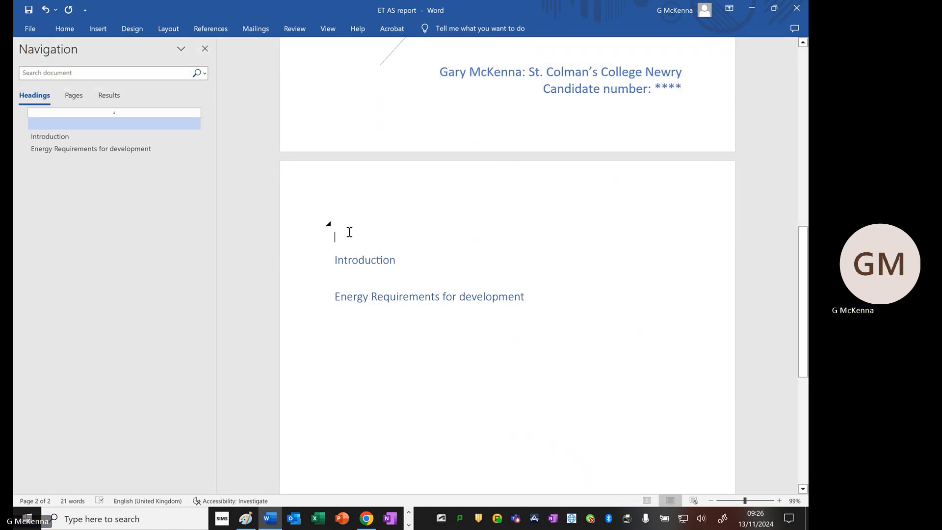
left_click(67, 29)
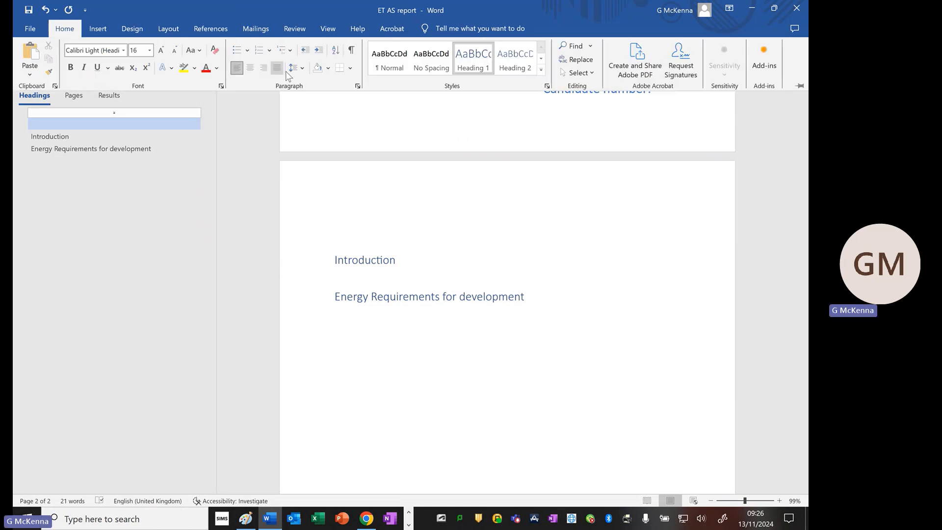
left_click(388, 58)
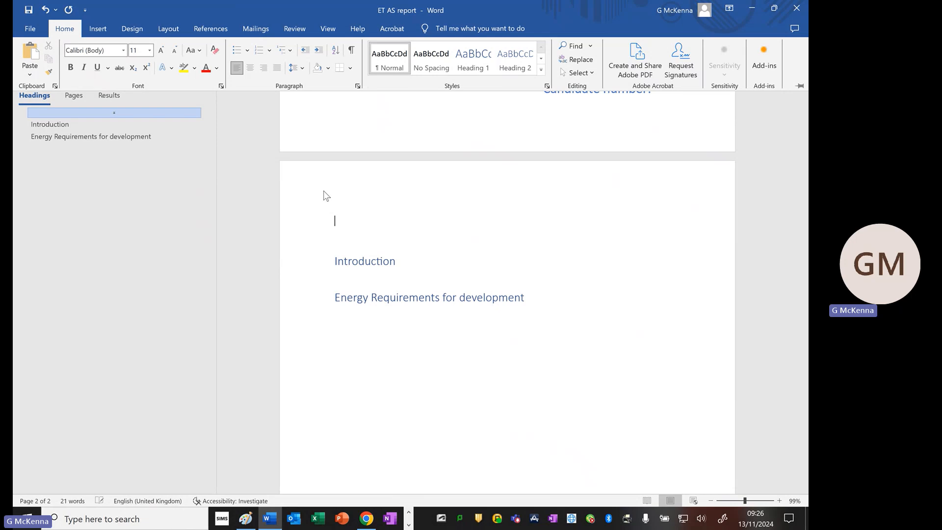
- Show the formatting marks and delete the two blank paragraphs above the Introduction heading
left_click(343, 231)
left_click(65, 28)
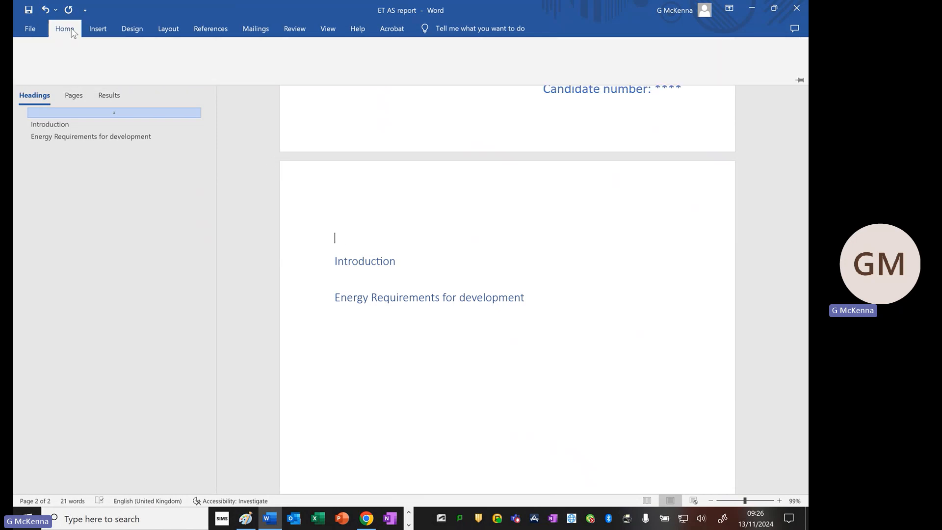
left_click(349, 53)
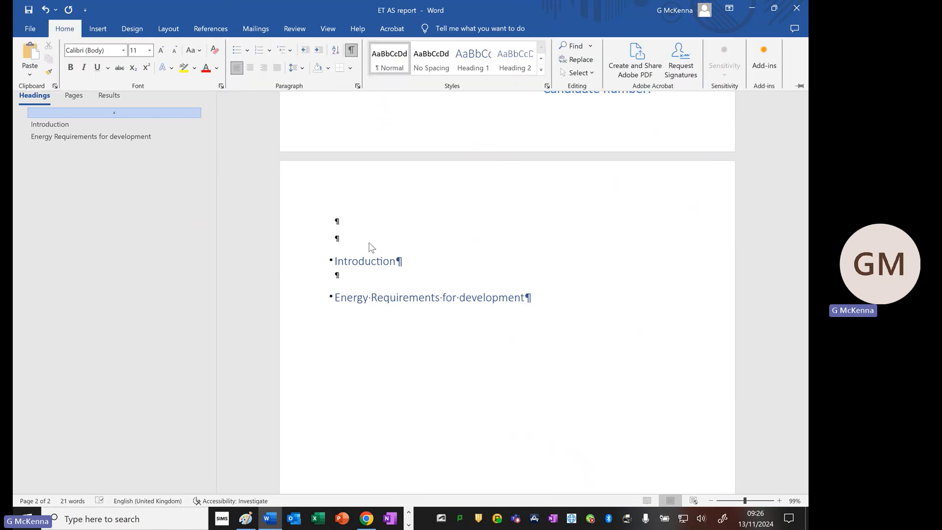
left_click(337, 250)
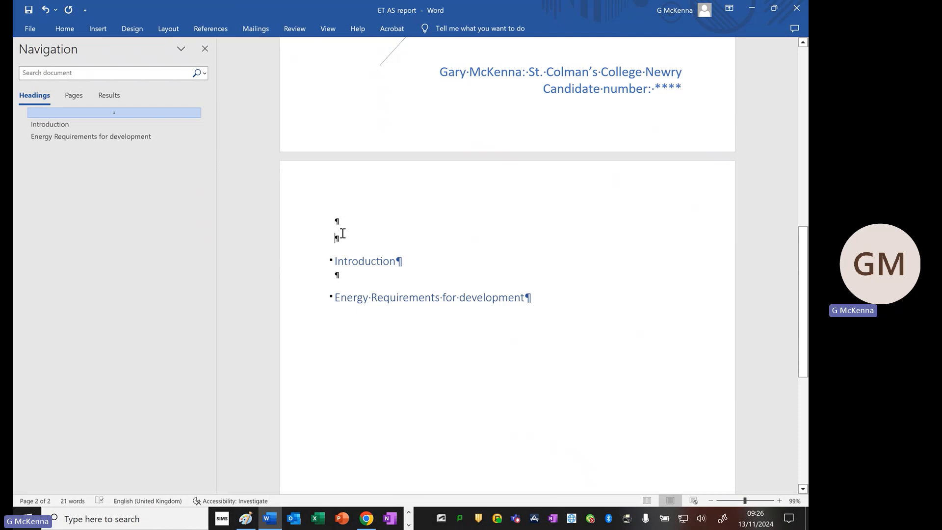
key("BackSpace")
key("BackSpace")
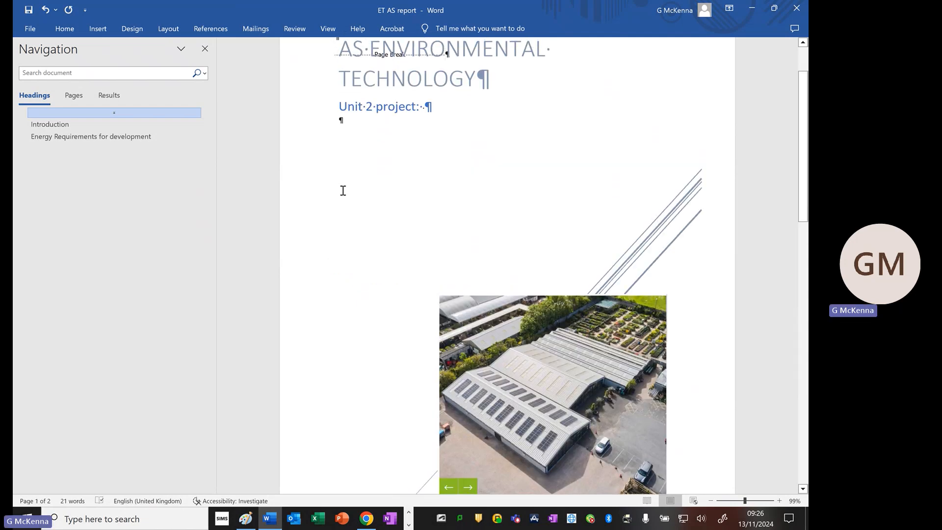
- Insert two empty paragraphs before the Introduction heading on page 2 and set both to the Normal style
scroll(343, 190, "down", 10)
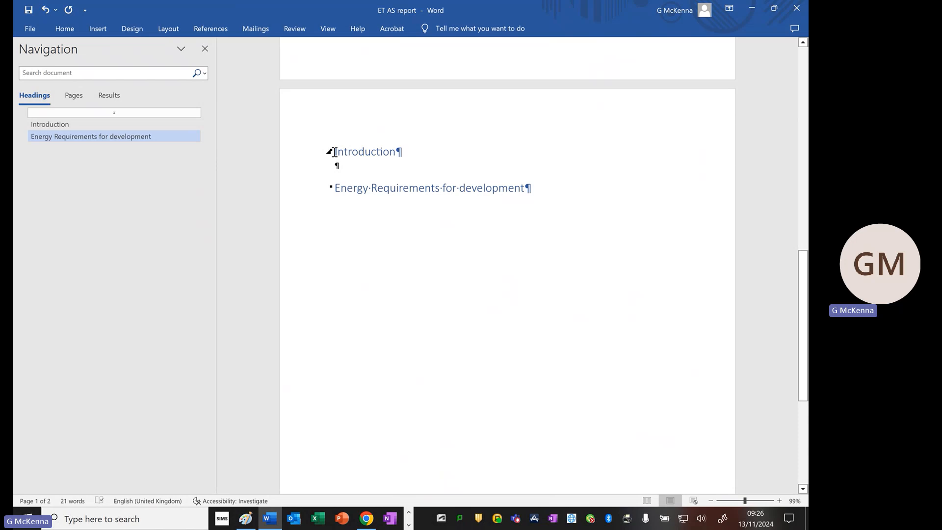
left_click(334, 152)
key("Return")
key("Return")
left_click(349, 170)
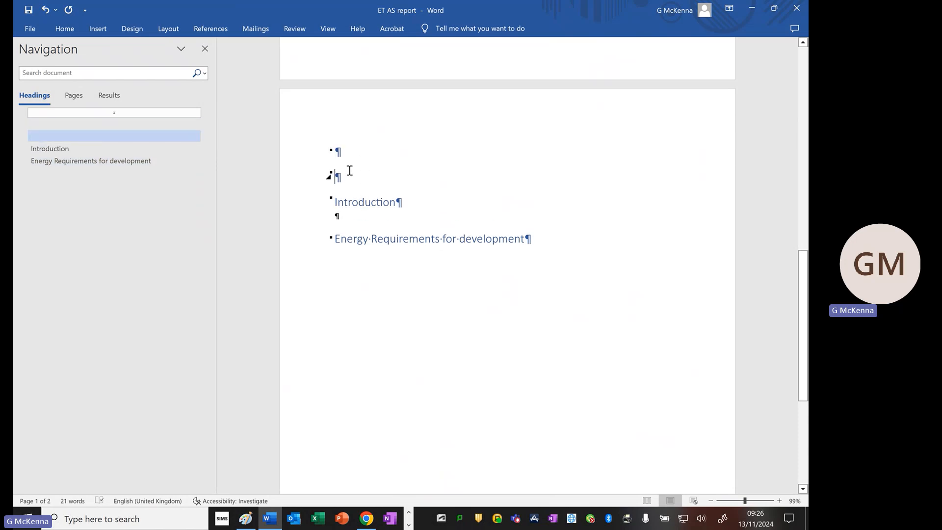
left_click(65, 28)
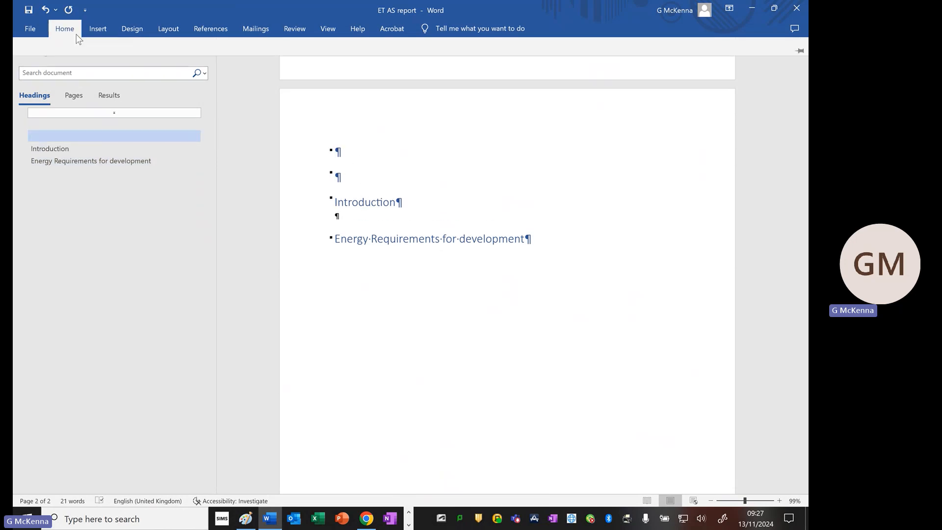
left_click(385, 61)
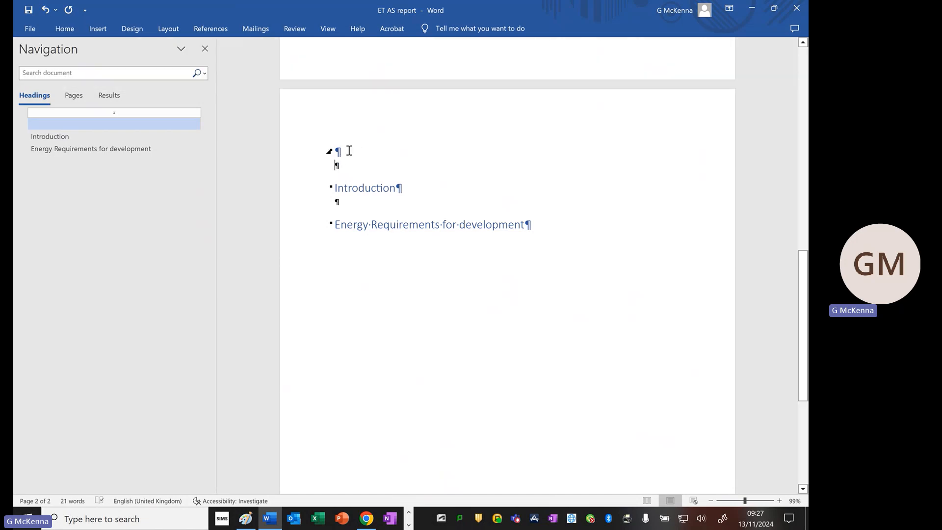
left_click(64, 29)
left_click(388, 60)
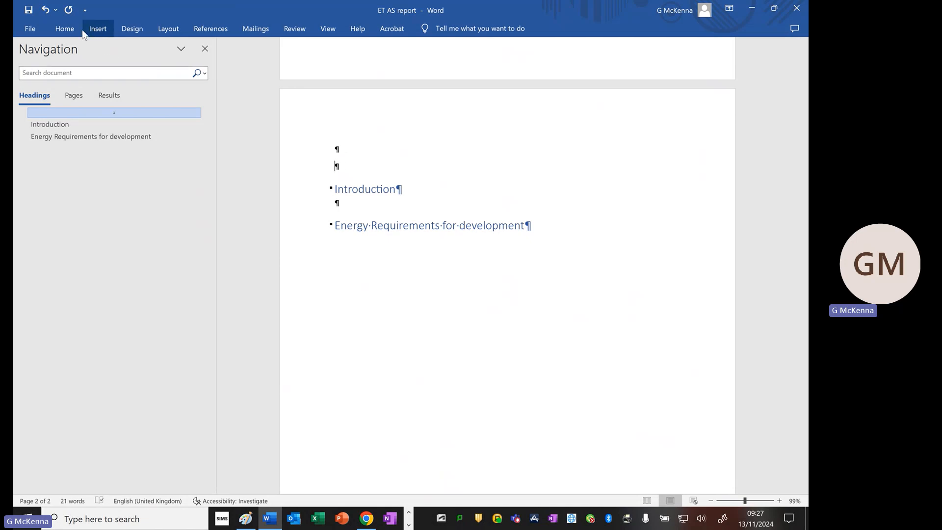
- Insert a page break at the second empty paragraph and place the insertion point above the Introduction heading on page 3
left_click(168, 28)
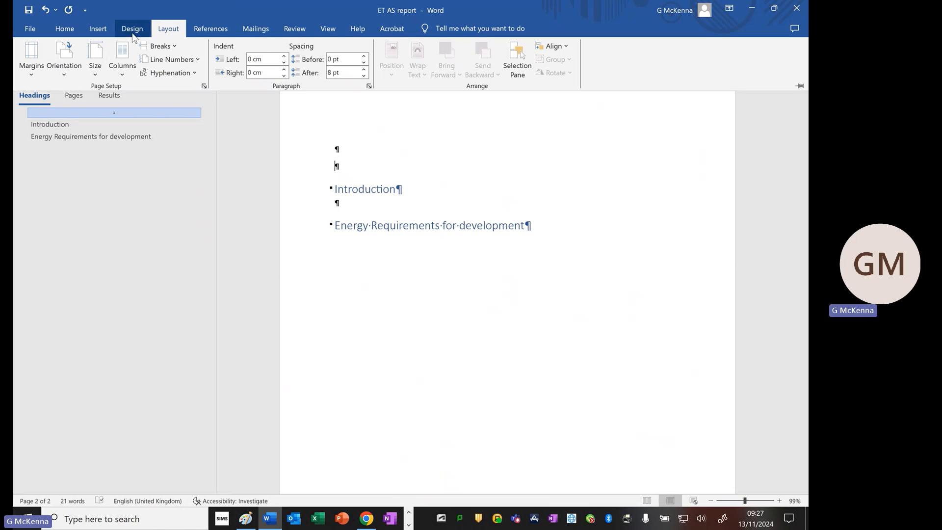
left_click(98, 29)
left_click(78, 61)
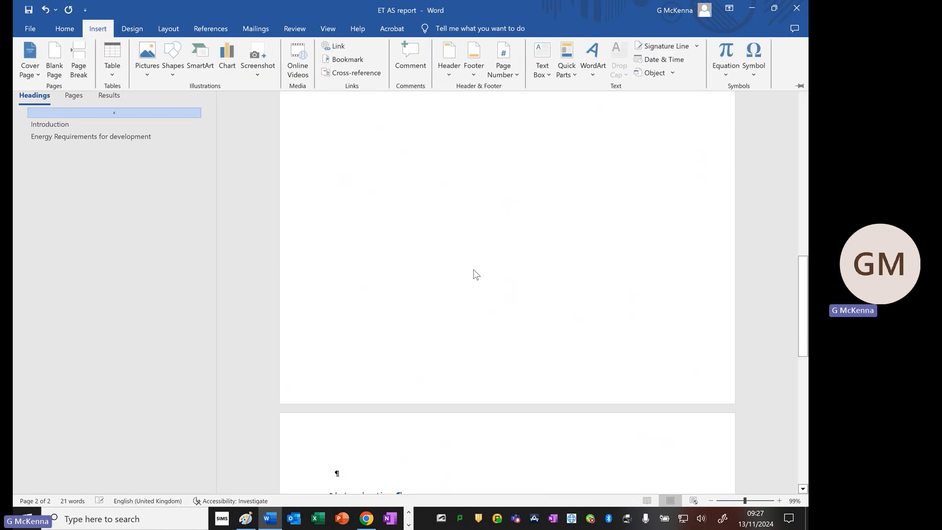
scroll(475, 274, "down", 5)
left_click(342, 262)
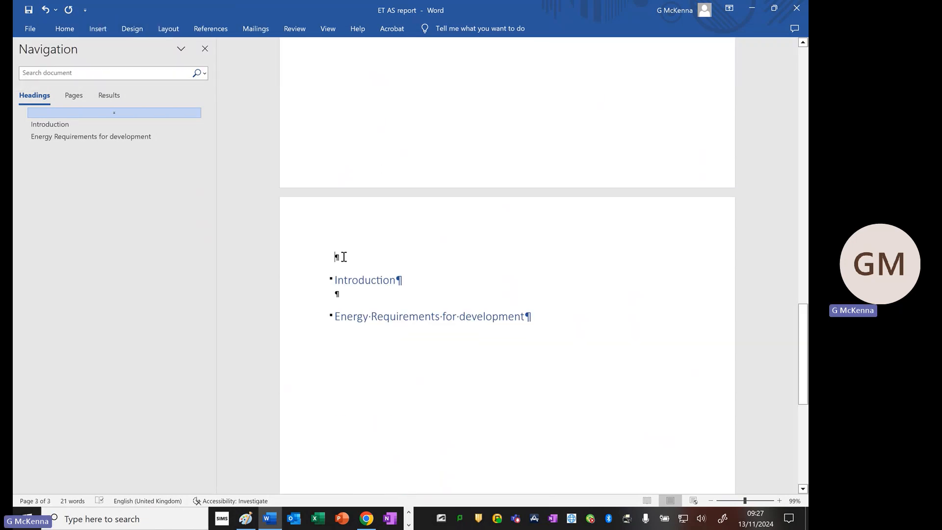
- Insert an Automatic Table 1 table of contents on page 2 and delete the blank paragraph between it and the page break
scroll(344, 257, "up", 15)
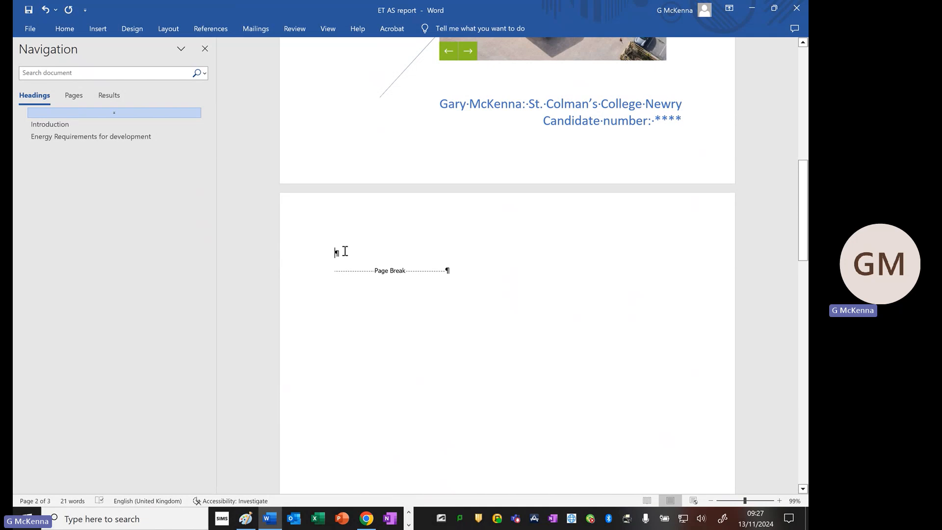
left_click(223, 29)
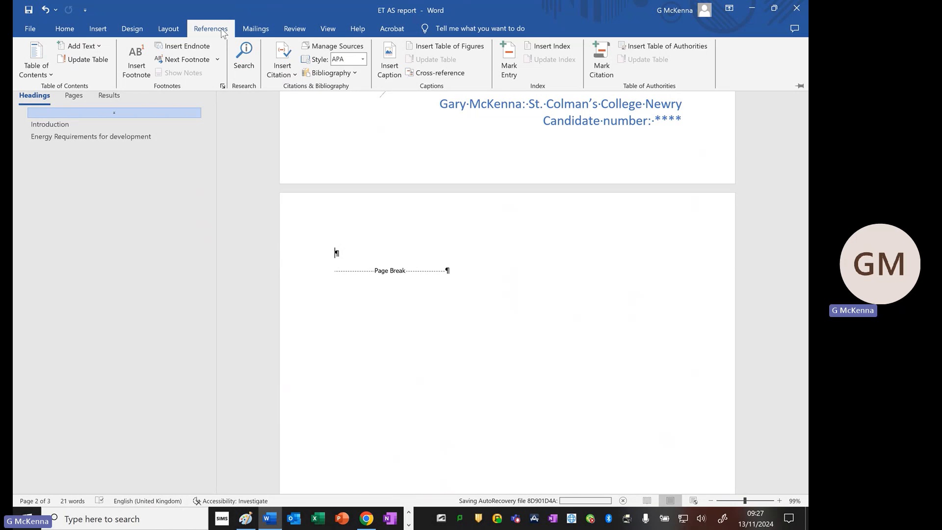
left_click(50, 75)
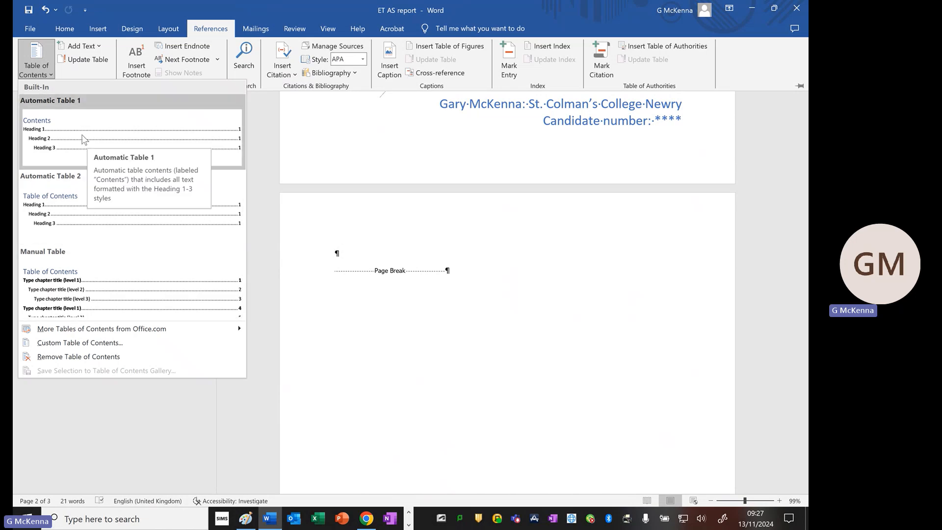
left_click(83, 139)
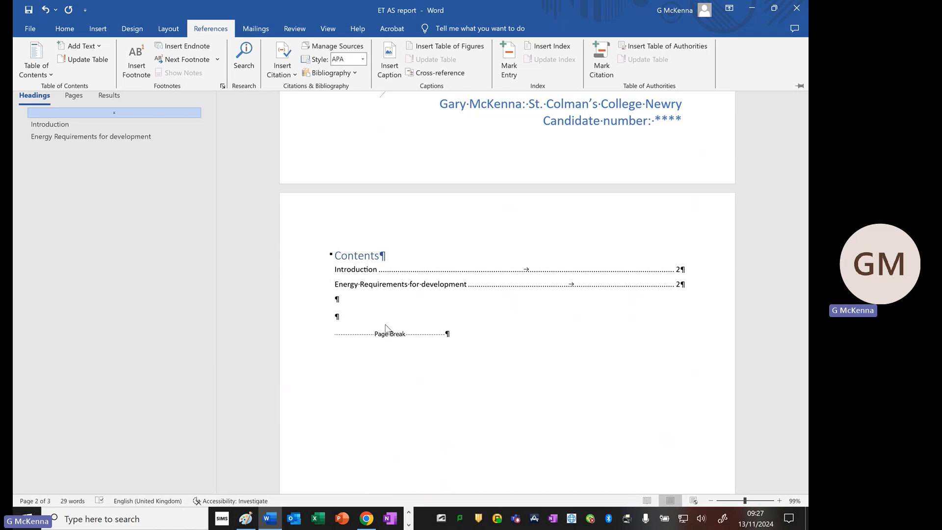
left_click(348, 319)
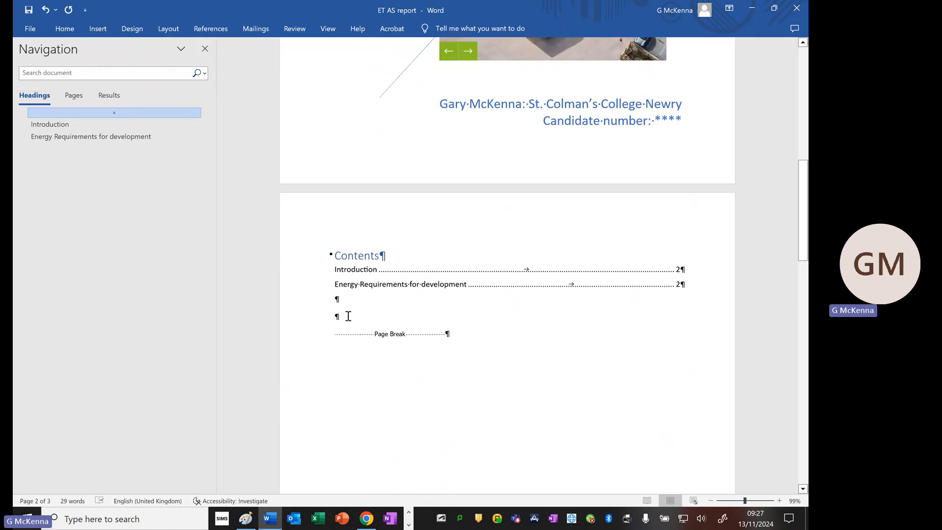
key("BackSpace")
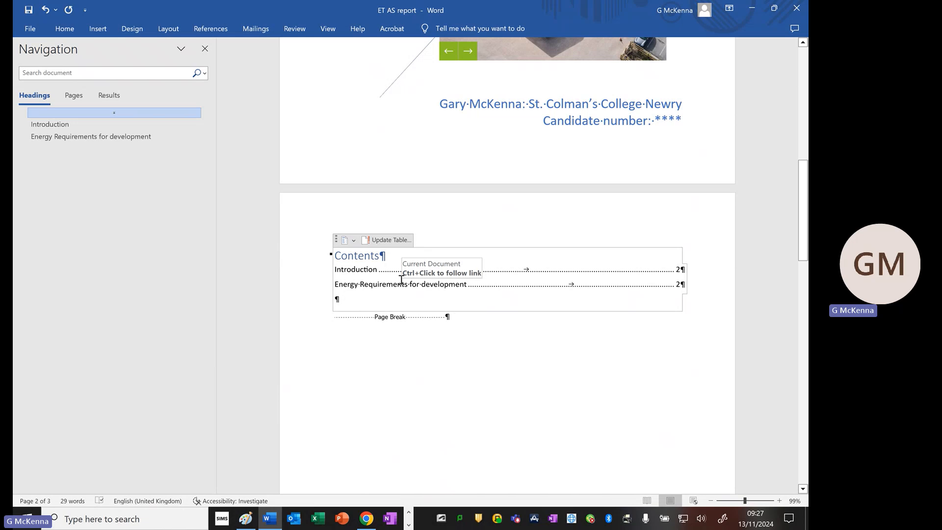
- Check the headings on page 3 and update the entire table of contents
scroll(402, 279, "down", 2)
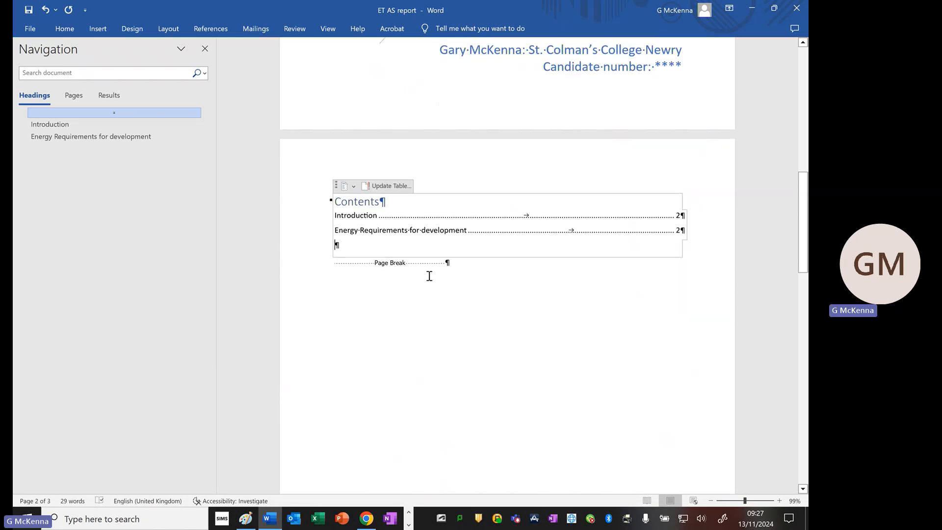
scroll(414, 269, "down", 20)
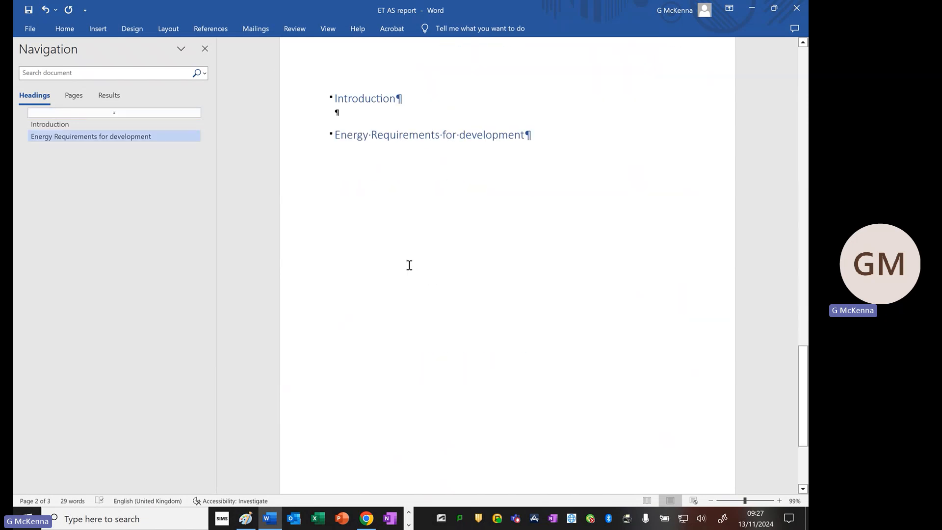
scroll(410, 227, "up", 20)
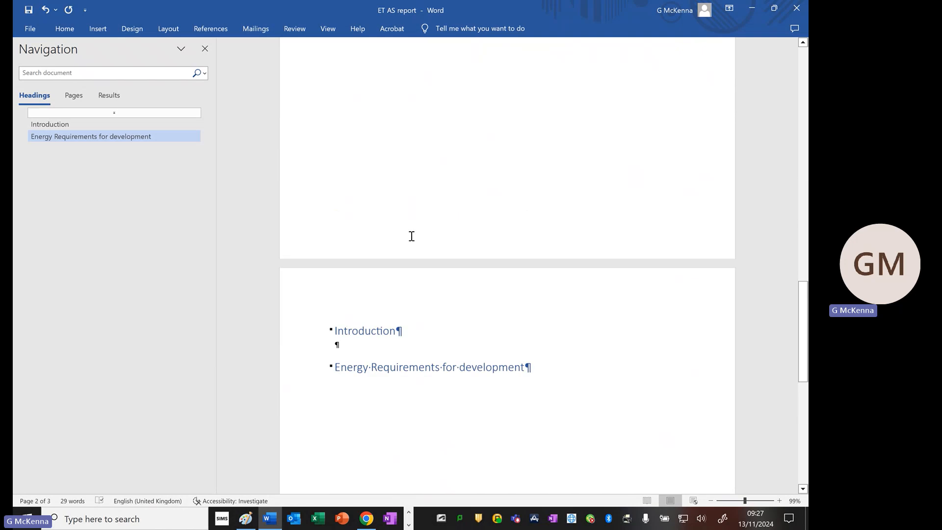
scroll(416, 240, "down", 2)
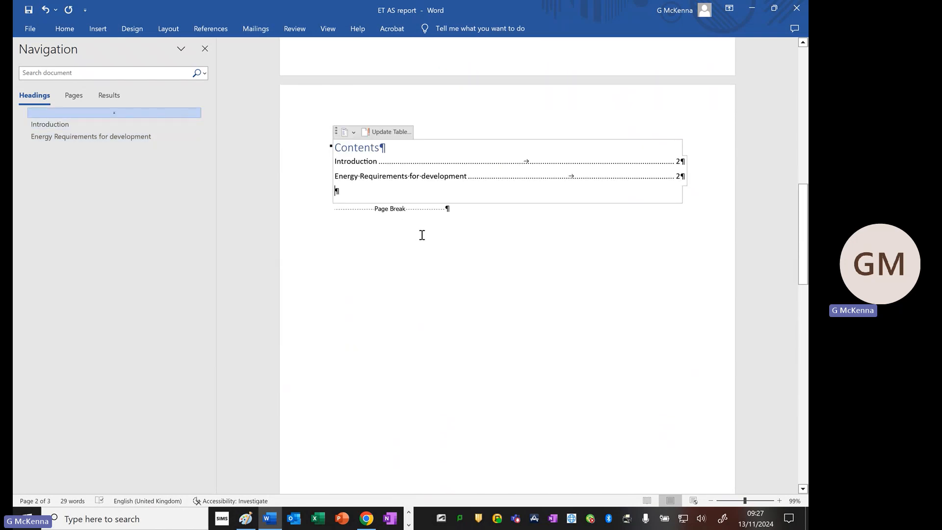
right_click(368, 174)
left_click(426, 260)
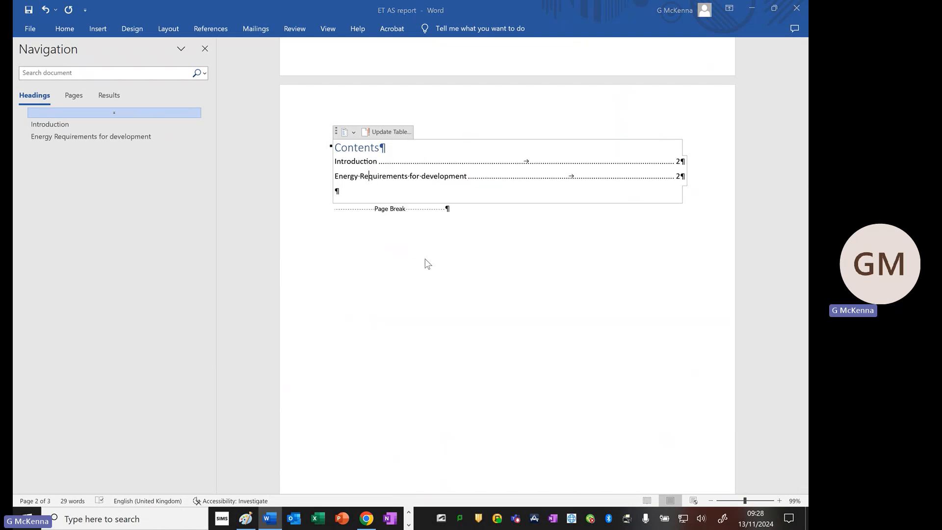
left_click(345, 259)
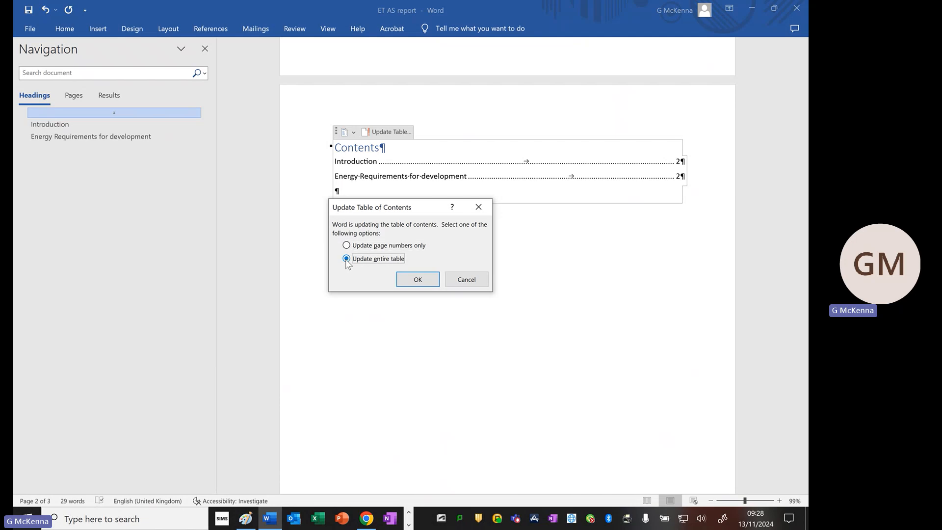
left_click(417, 280)
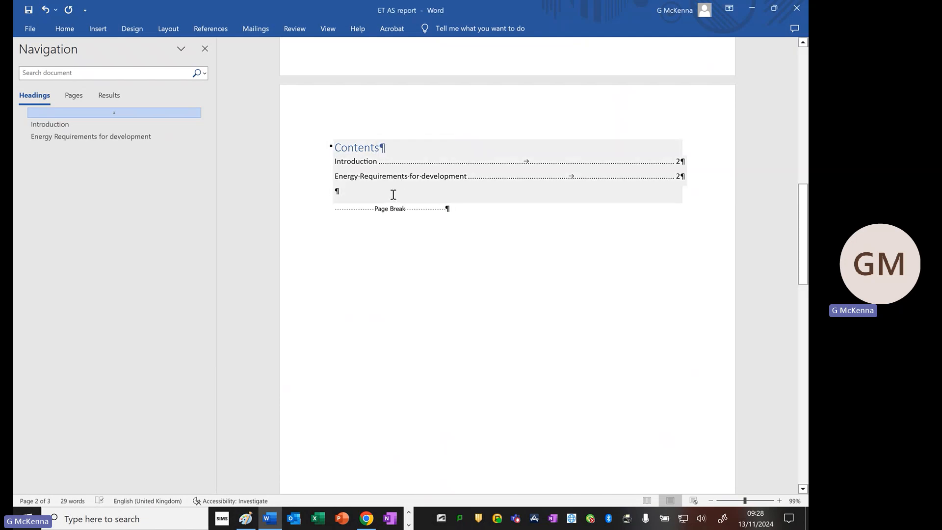
- Add the text "Wind Energy Research" two lines below the Energy Requirements for development heading
scroll(434, 227, "down", 10)
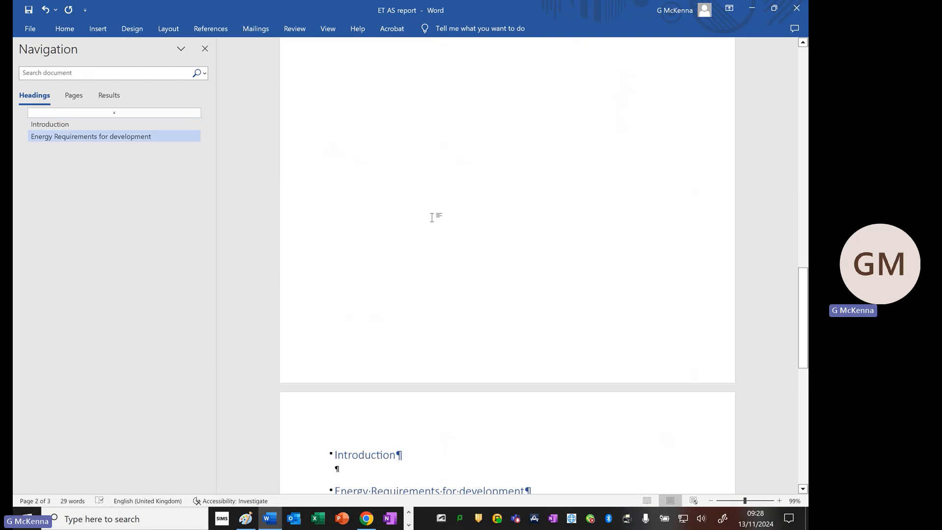
scroll(452, 220, "up", 3)
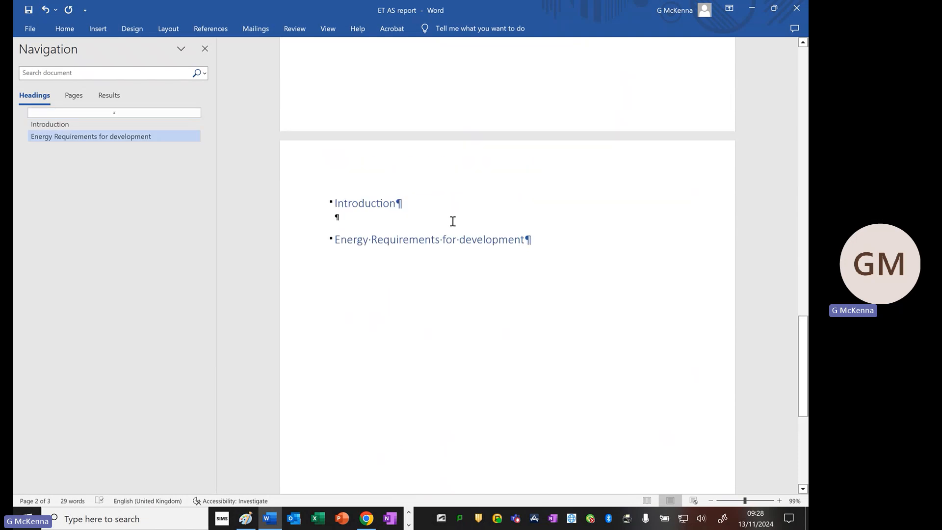
left_click(549, 243)
key("Return")
key("Return")
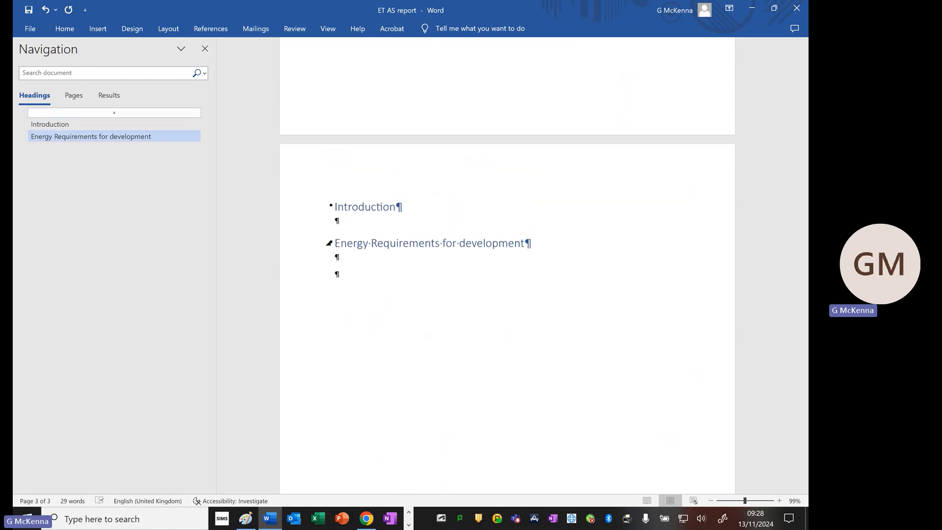
type("Wind Energy Research")
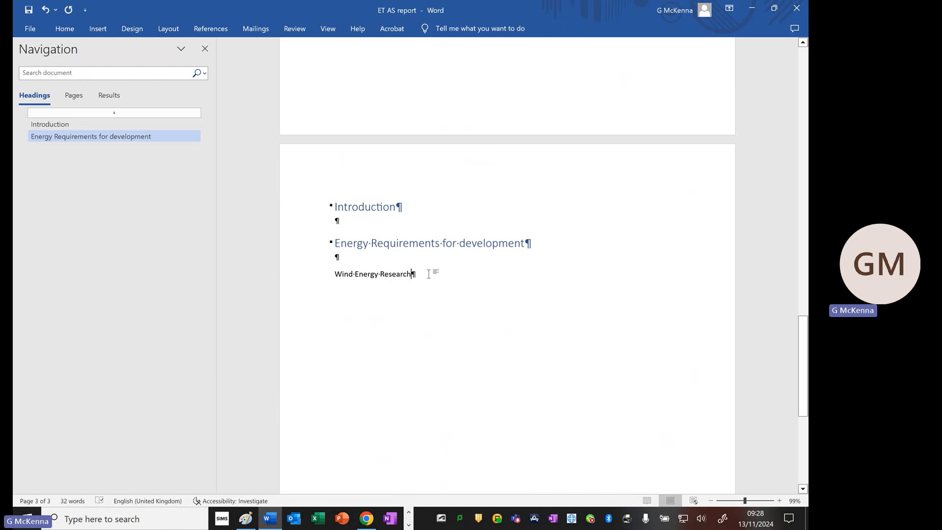
- Apply the Heading 1 style to the Wind Energy Research line
left_click_drag(430, 275, 331, 276)
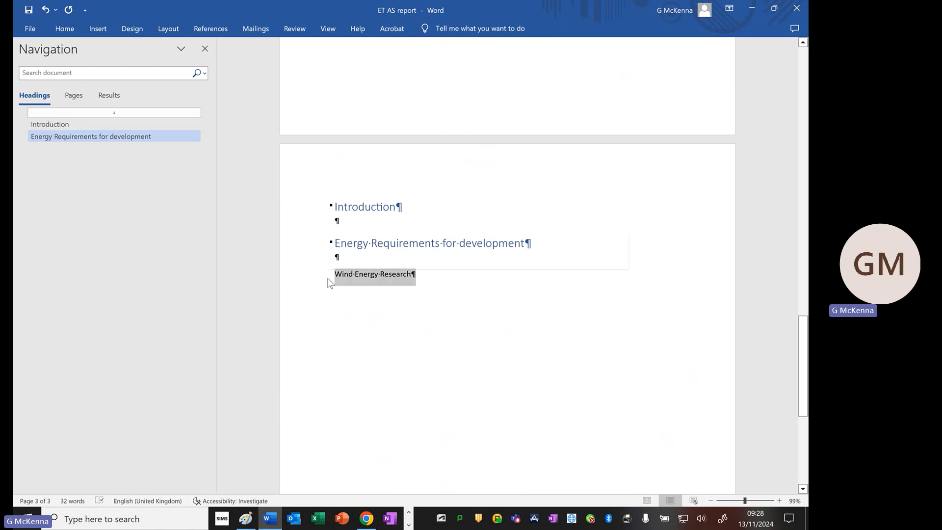
left_click(65, 28)
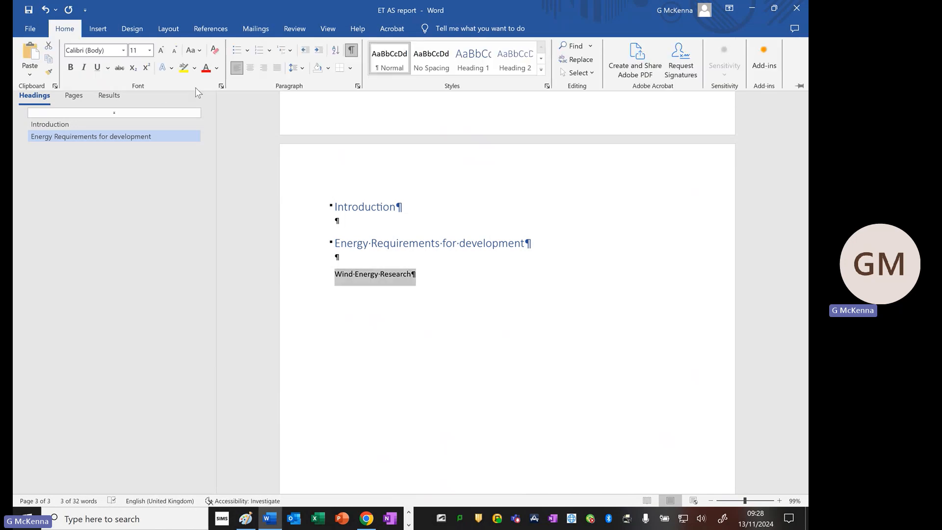
left_click(473, 58)
left_click(496, 276)
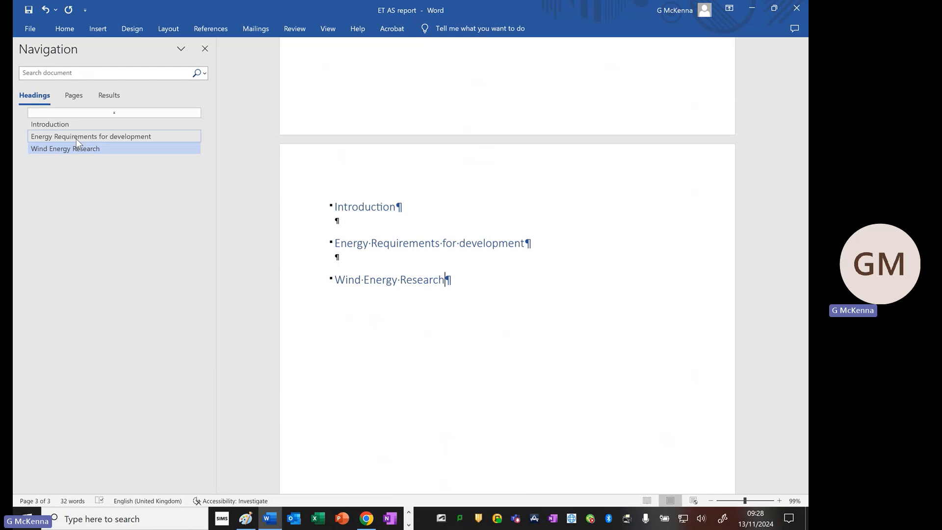
- Update the entire table of contents on page 2 to include the Wind Energy Research heading
scroll(417, 237, "up", 10)
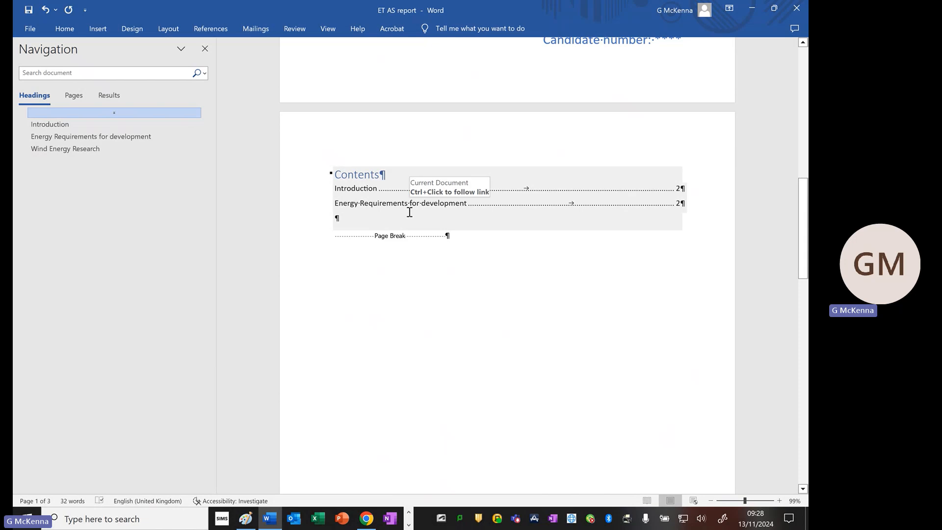
right_click(388, 202)
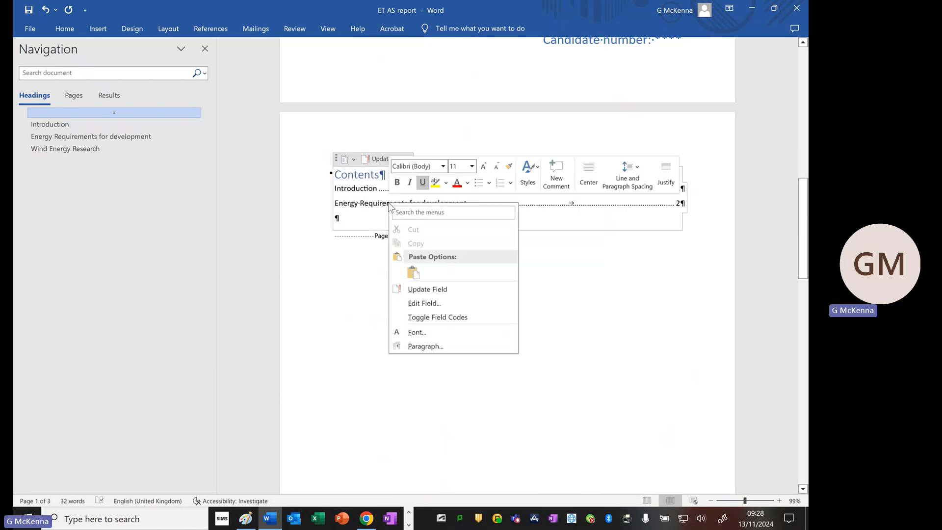
left_click(455, 287)
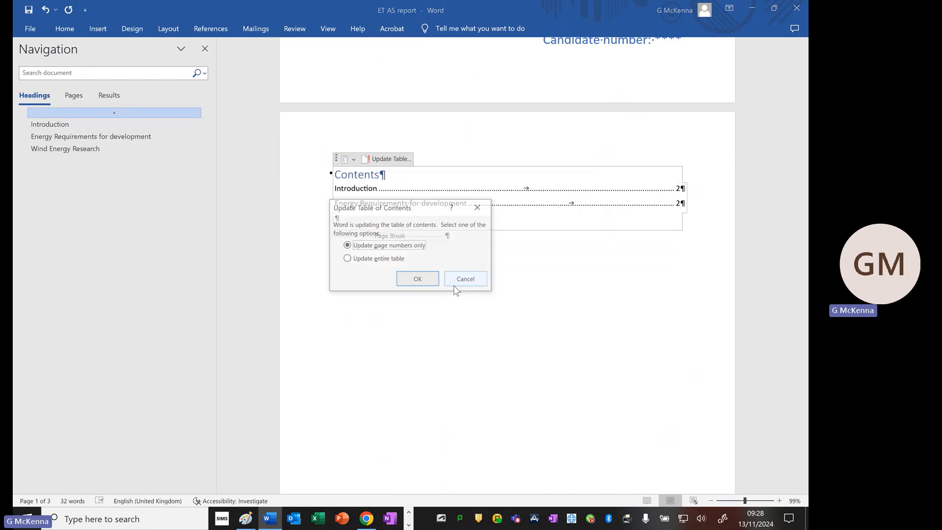
left_click(347, 258)
left_click(418, 278)
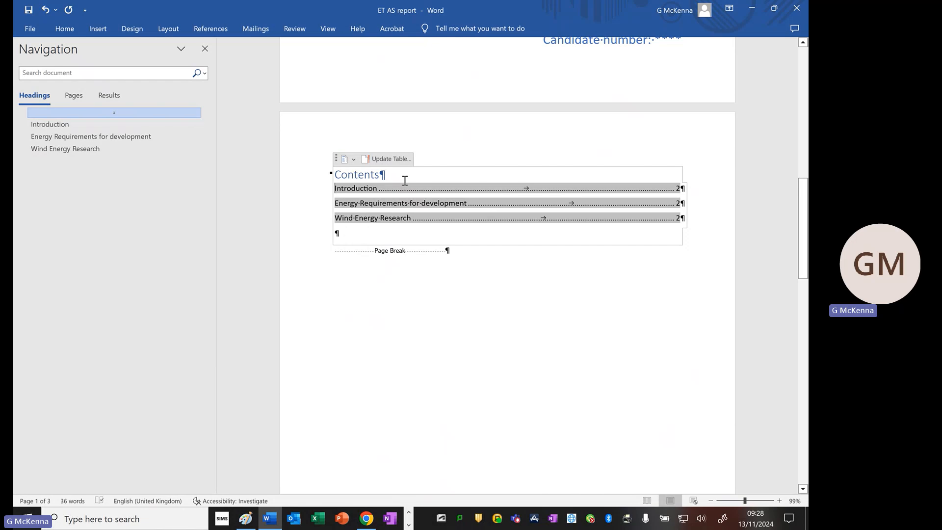
left_click(411, 282)
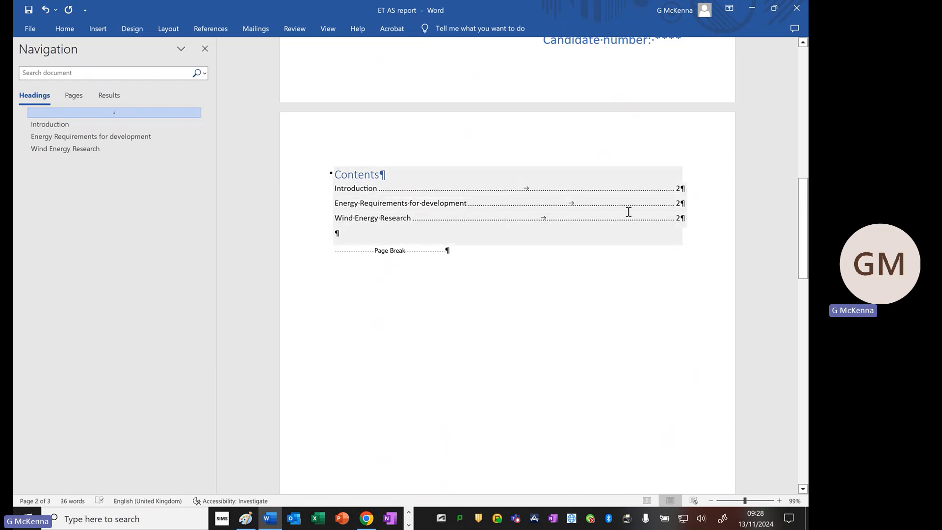
- Insert two paragraph breaks after the first letter of the Introduction heading on page 3 and set the empty line to the Normal style
scroll(457, 236, "down", 10)
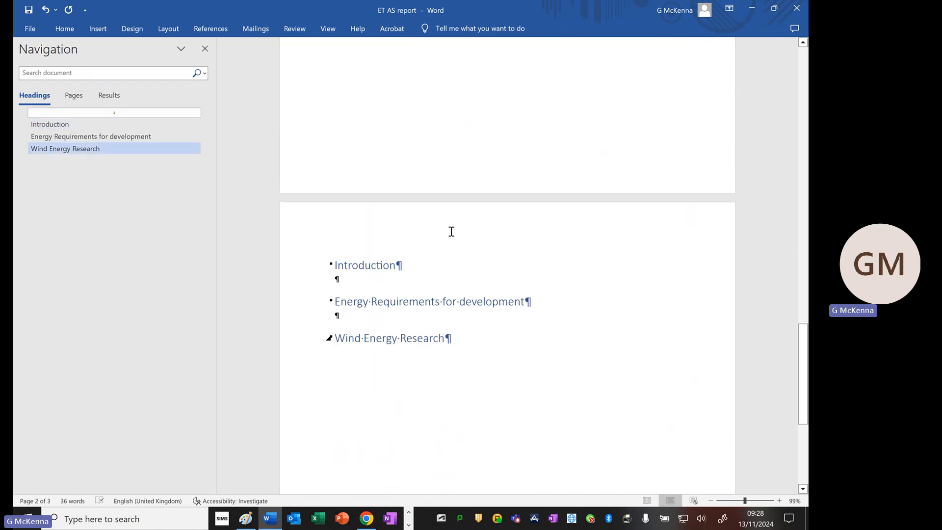
scroll(421, 238, "up", 2)
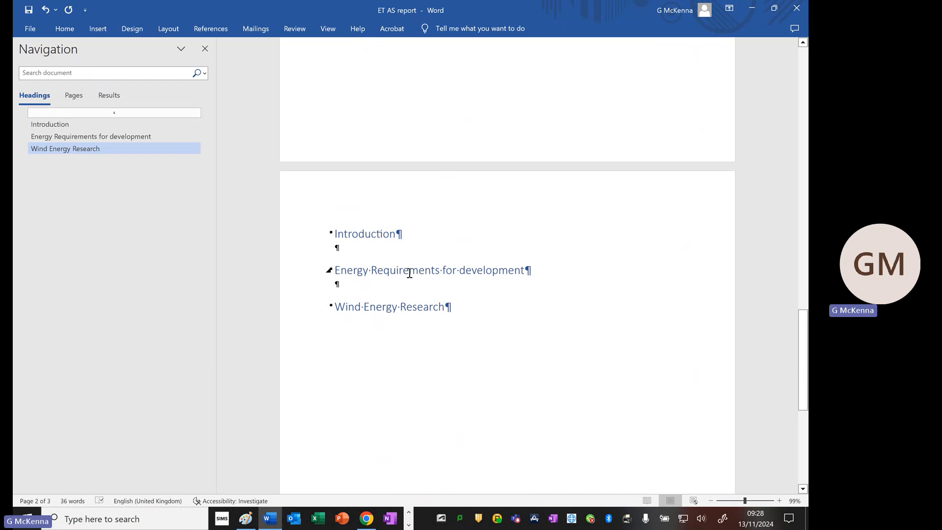
left_click(333, 229)
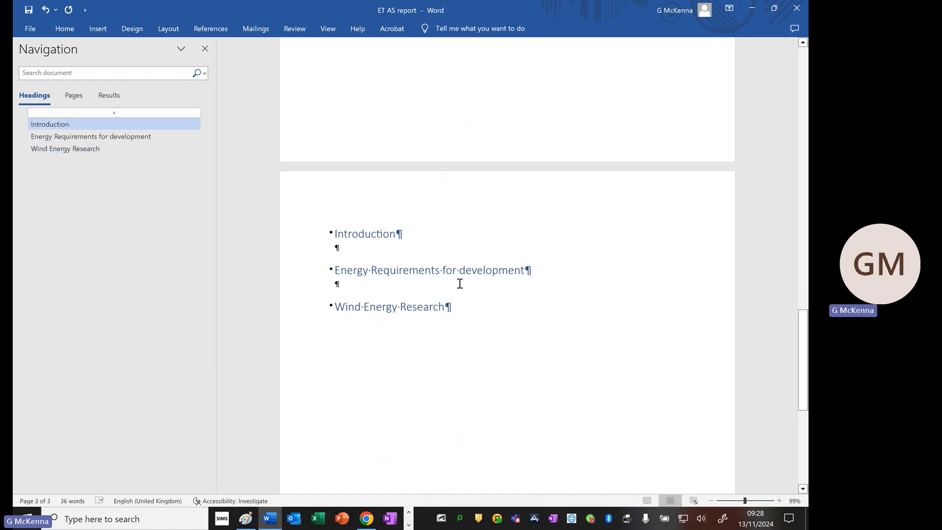
key("Return")
key("Return")
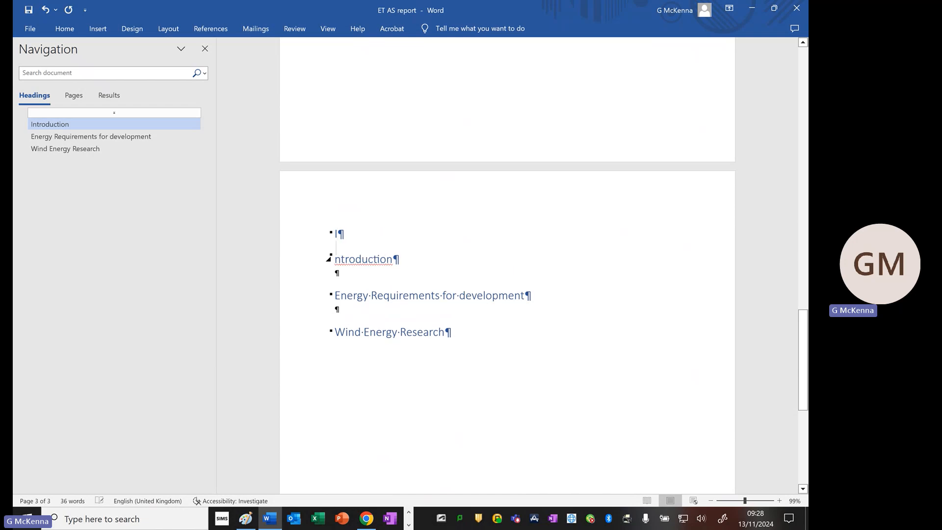
left_click(349, 255)
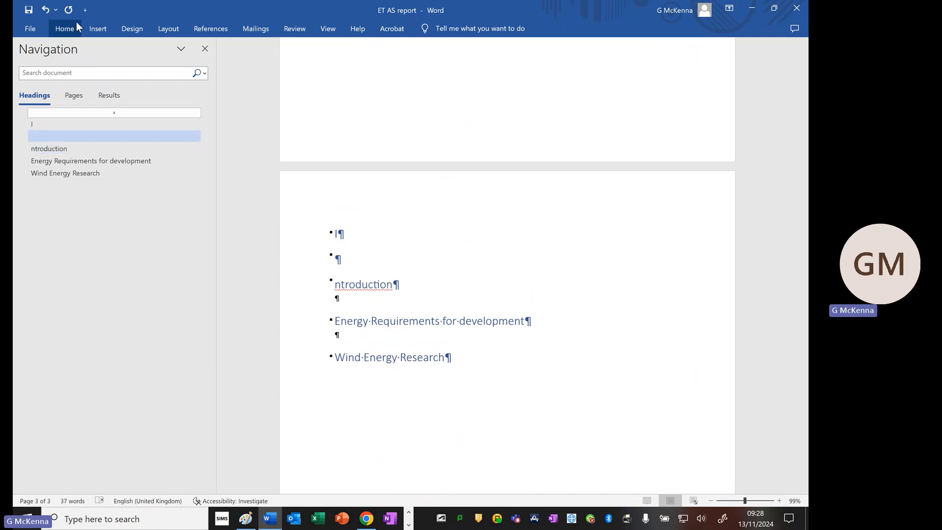
left_click(72, 28)
left_click(389, 59)
left_click(349, 245)
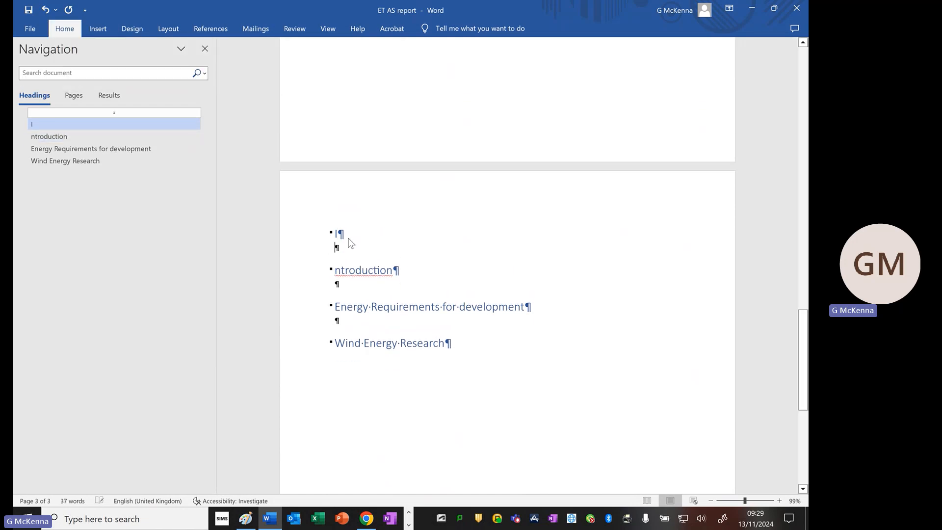
- Enter "I" on the empty line below the first heading and add the missing first letter to the Introduction heading
left_click(329, 270)
left_click(337, 247)
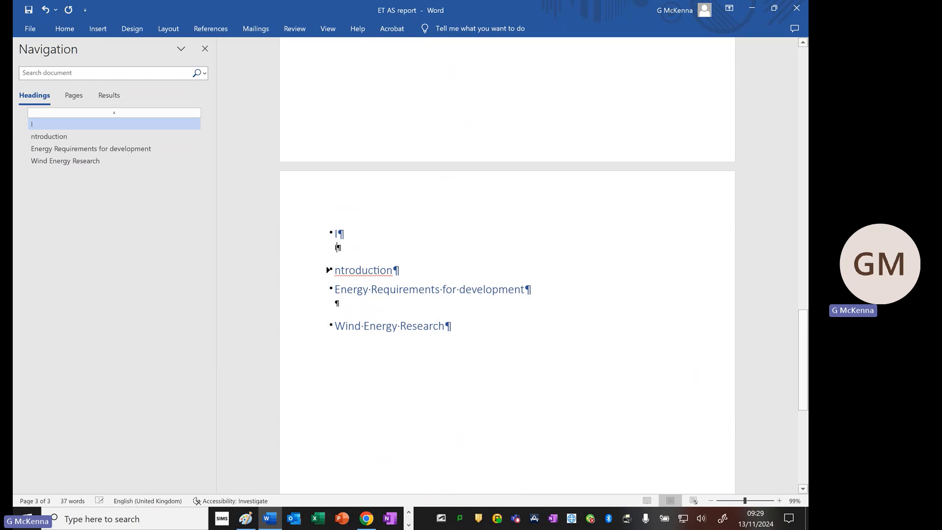
type("I")
left_click(343, 273)
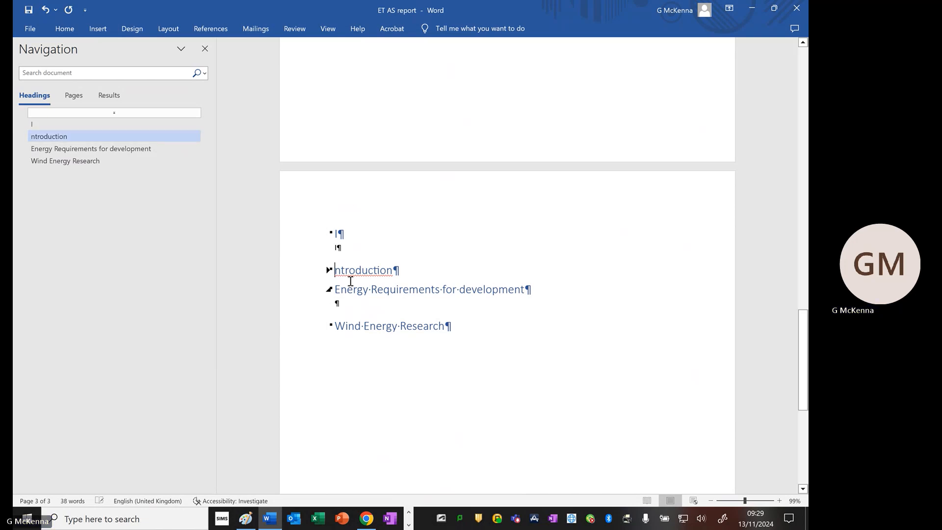
type("I")
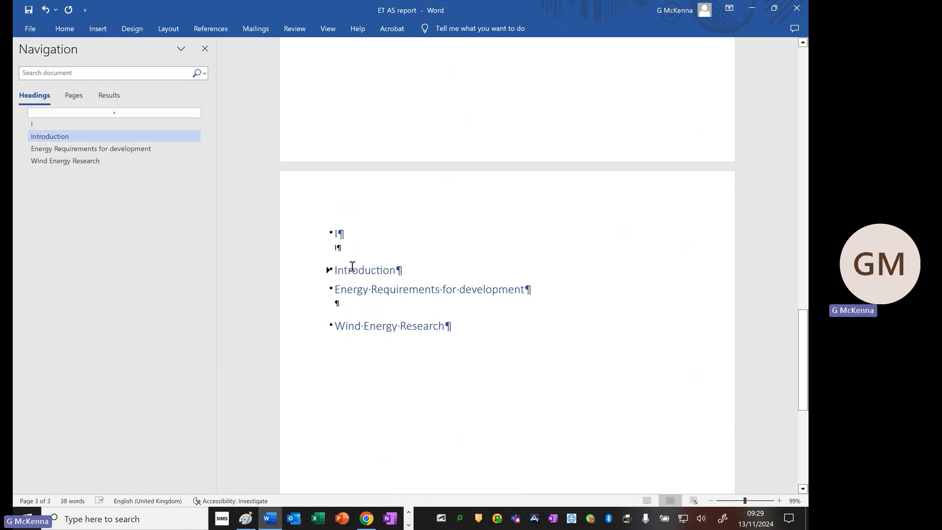
- Replace the single-letter heading above Introduction with the text "Task 1"
left_click(358, 240)
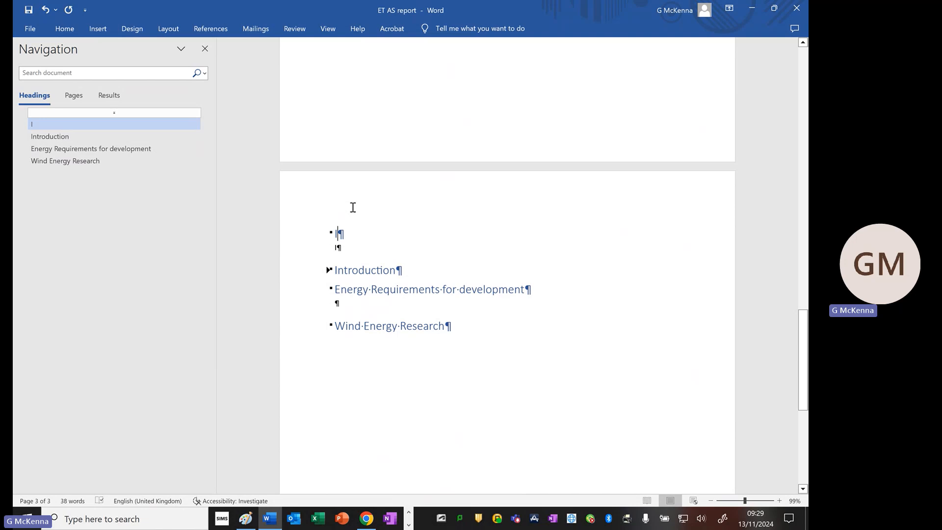
left_click(67, 28)
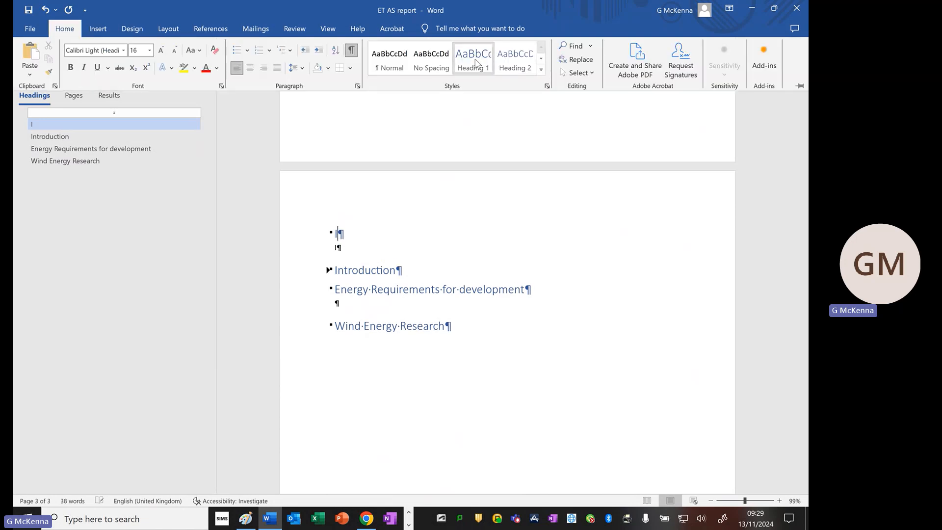
left_click(357, 240)
type("I")
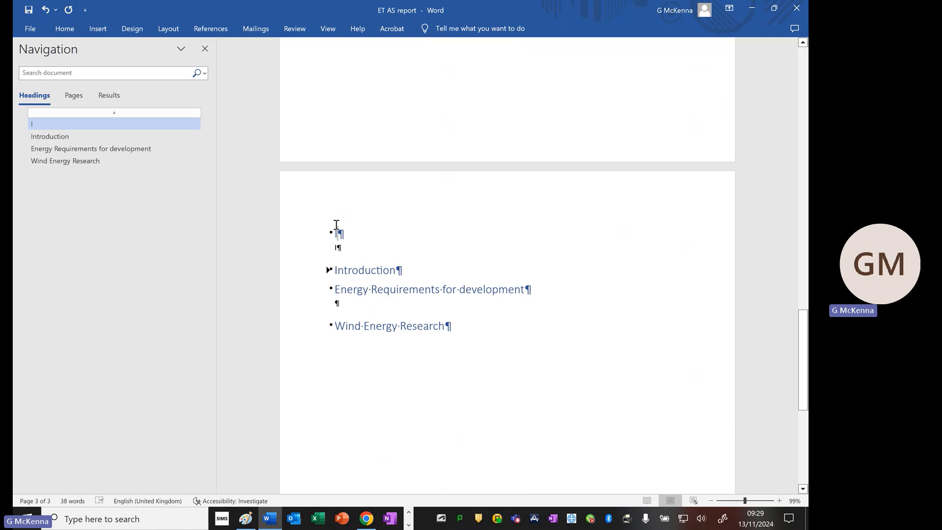
type("TAsk 1")
key("BackSpace")
key("BackSpace")
key("BackSpace")
key("BackSpace")
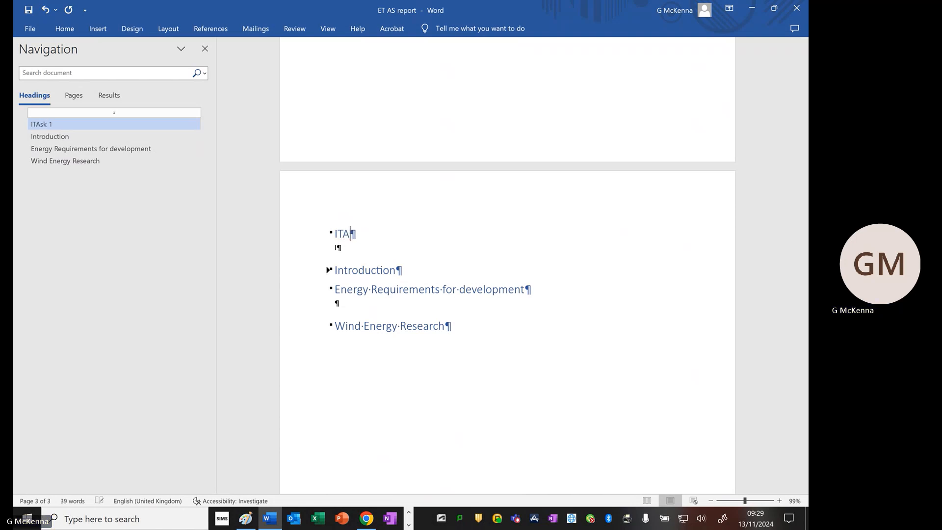
key("BackSpace")
key("BackSpace")
key("BackSpace")
type("TAsk 1")
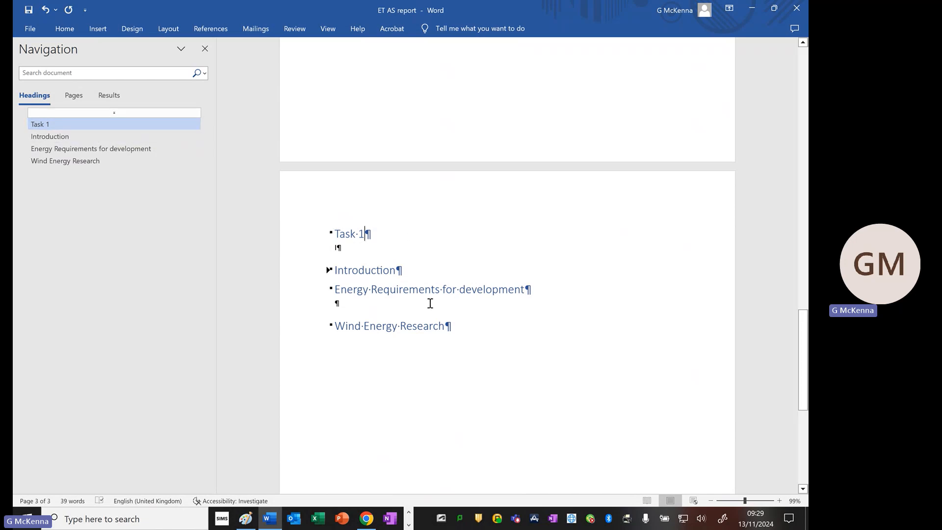
- Apply the Heading 2 style to the lines from Introduction through Wind Energy Research
left_click(427, 269)
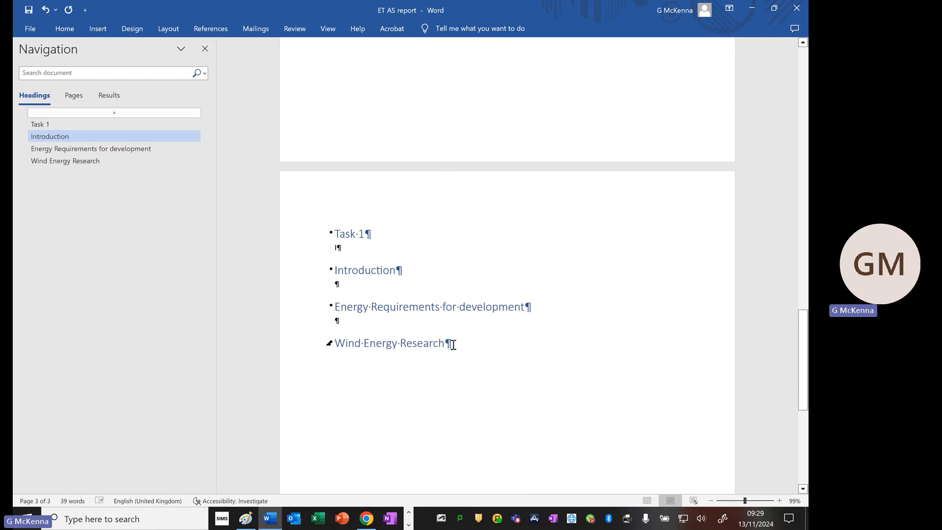
left_click_drag(452, 344, 412, 294)
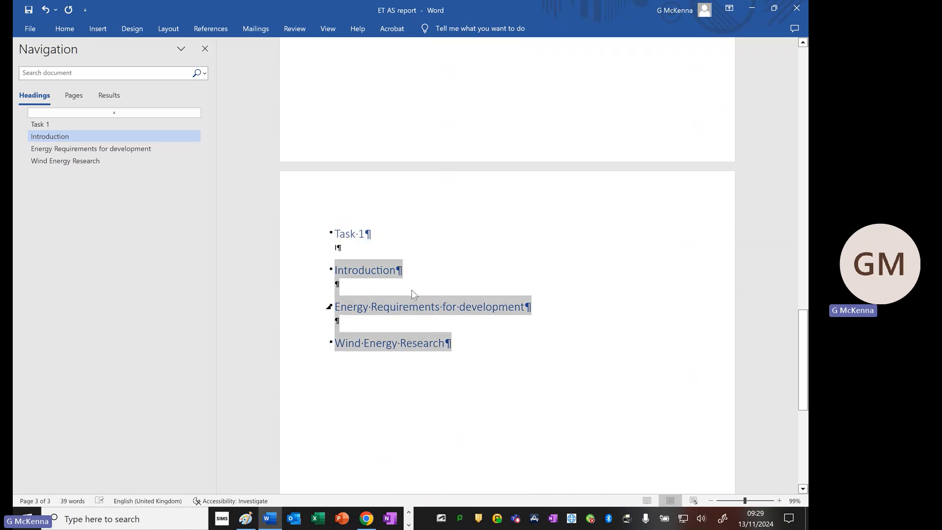
left_click(68, 30)
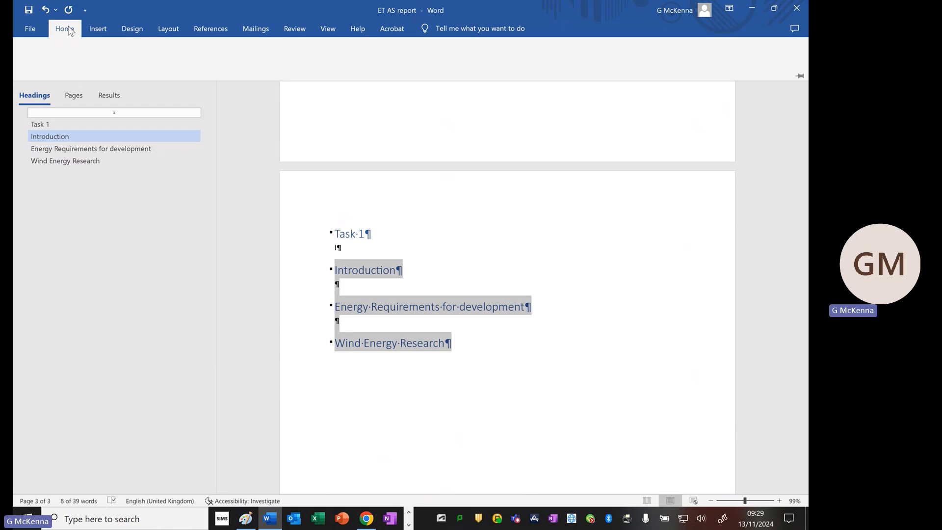
left_click(513, 60)
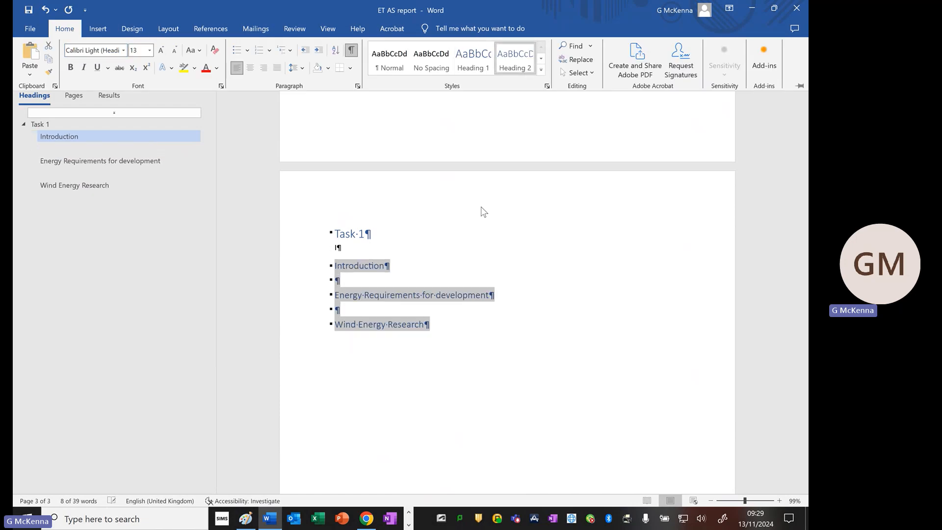
- Set the two empty lines below Introduction and Energy Requirements for development to the Normal style
left_click(355, 281)
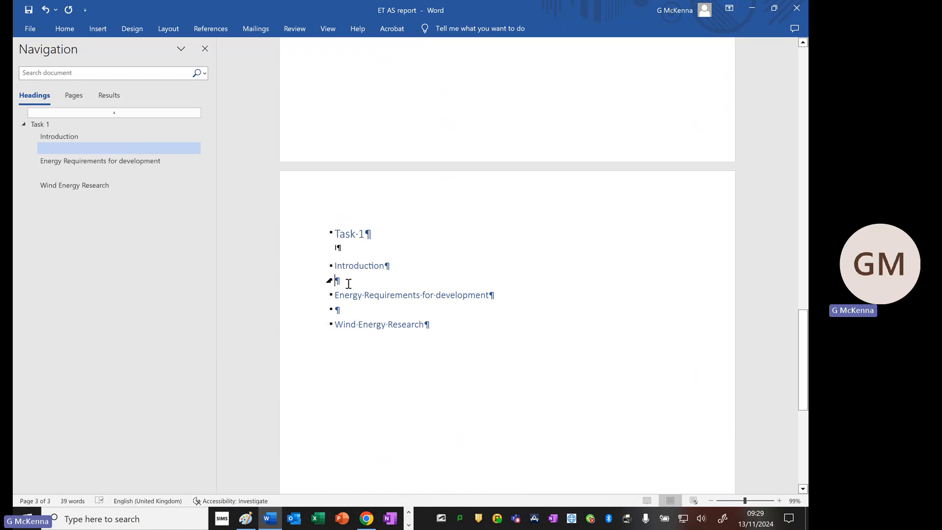
left_click(72, 34)
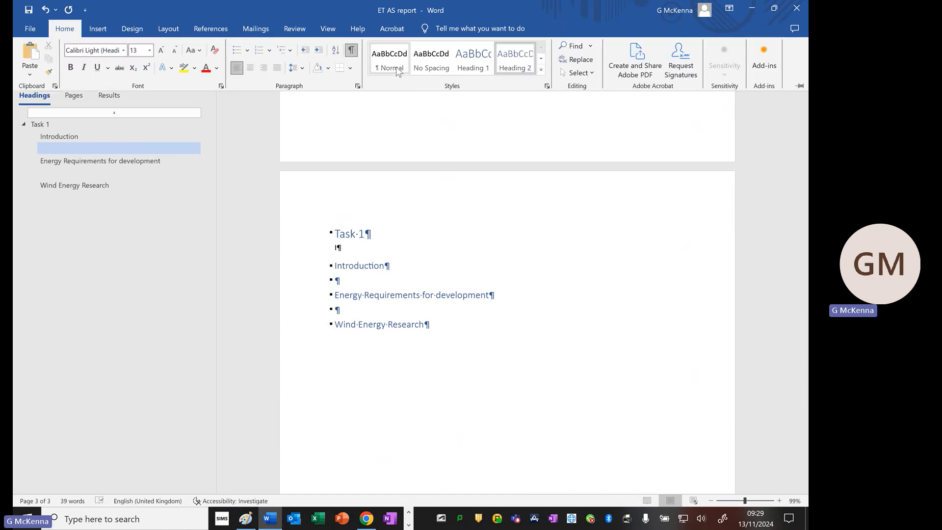
left_click(394, 67)
left_click(341, 311)
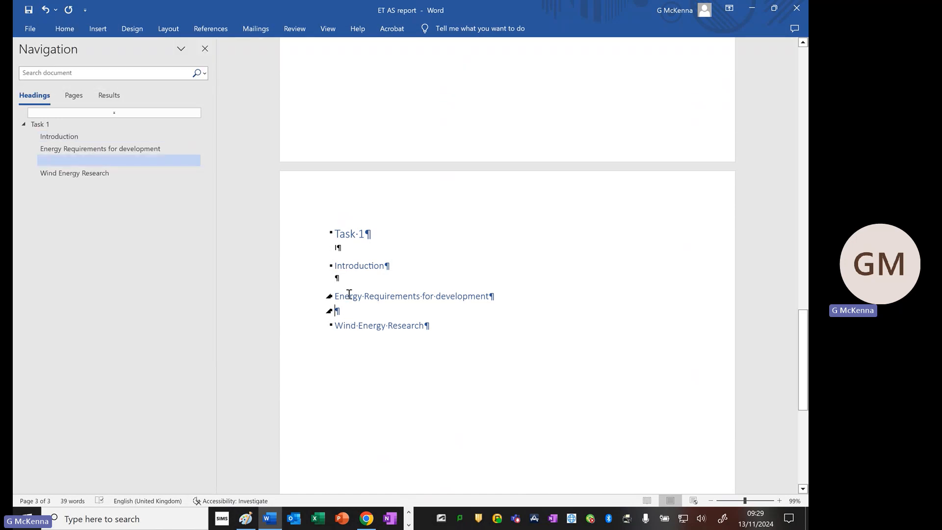
left_click(67, 35)
left_click(389, 62)
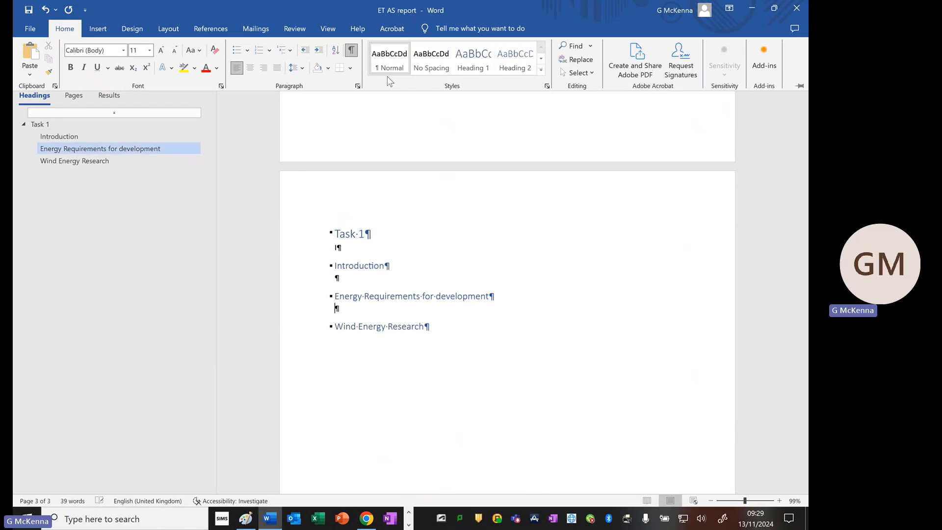
left_click(340, 309)
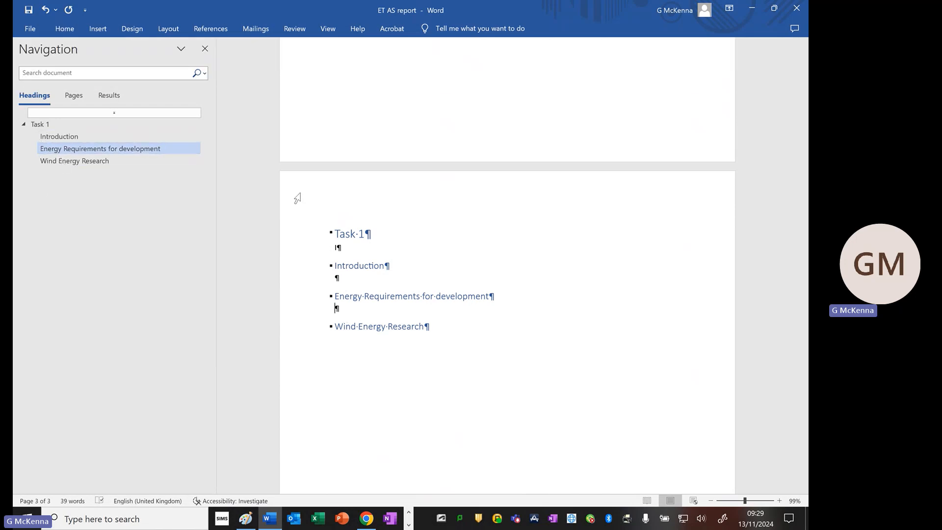
- Insert blank paragraphs below the Introduction heading until Energy Requirements for development moves to the next page
scroll(424, 294, "down", 1)
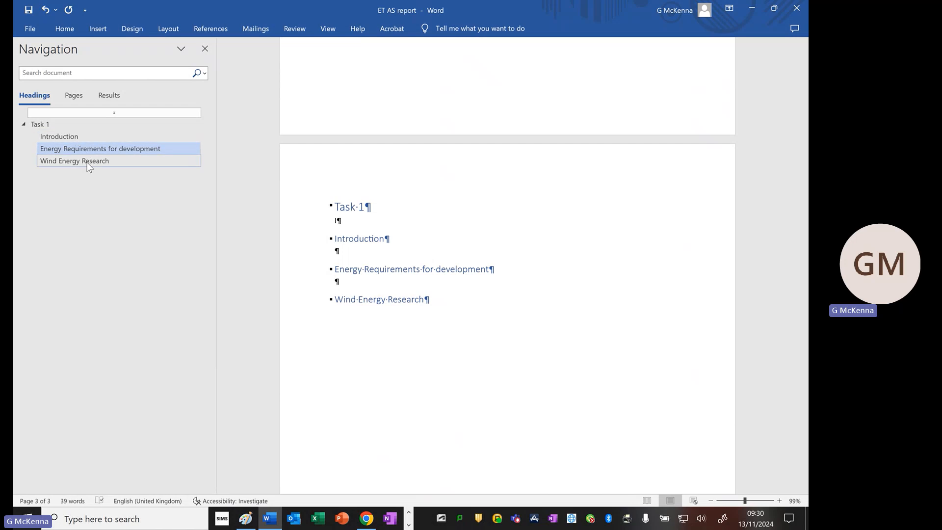
left_click(482, 339)
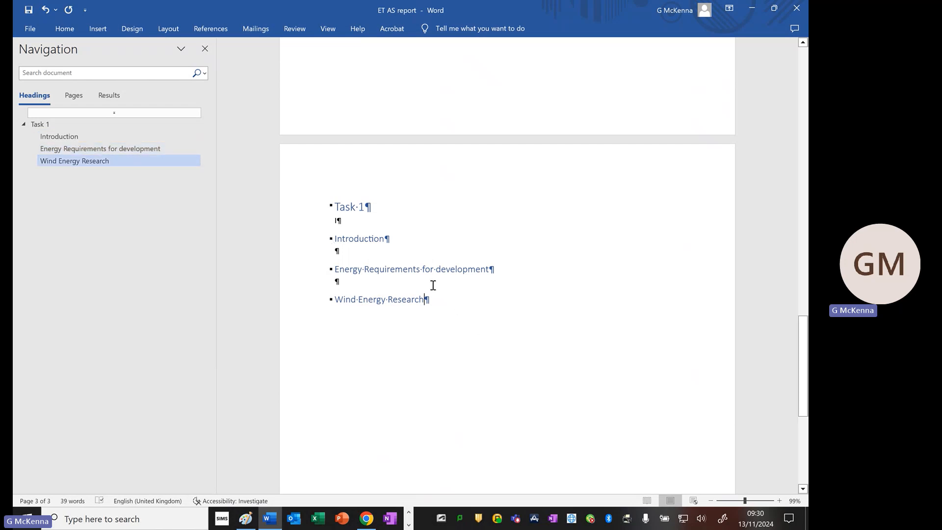
left_click(356, 256)
key("Return")
key("Return")
key("Return")
key("Return")
key("Return")
key("Return")
key("Return")
key("Return")
key("Return")
key("Return")
key("Return")
key("Return")
key("Return")
key("Return")
key("Return")
key("Return")
key("Return")
key("Return")
key("Return")
key("Return")
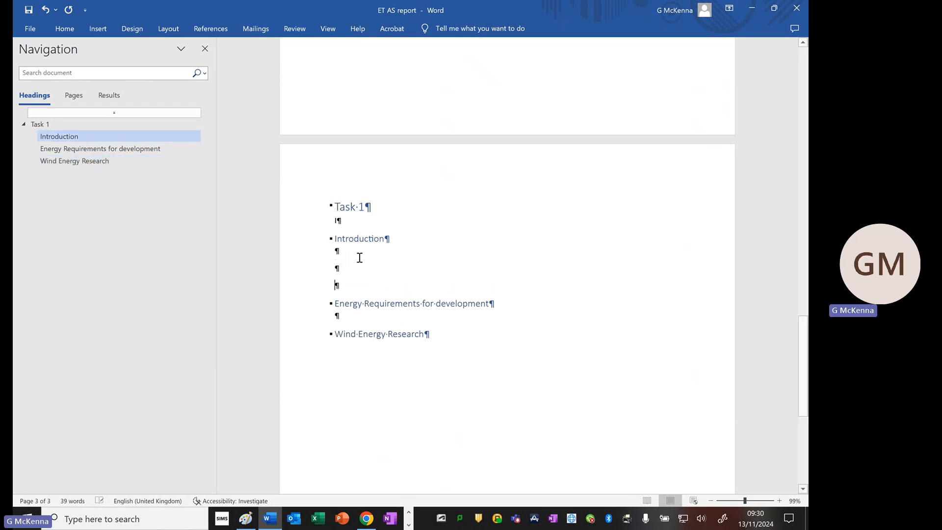
key("Return")
key("Return")
key("Return")
key("Return")
key("Return")
key("Return")
key("Return")
key("Return")
key("Return")
key("Return")
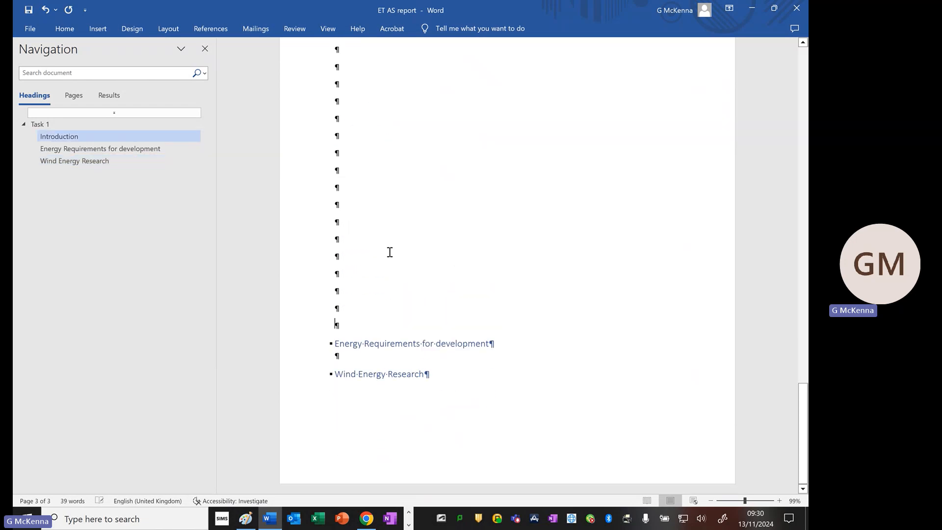
- Insert blank paragraphs below the Energy Requirements for development heading until Wind Energy Research moves to the next page
scroll(365, 203, "down", 3)
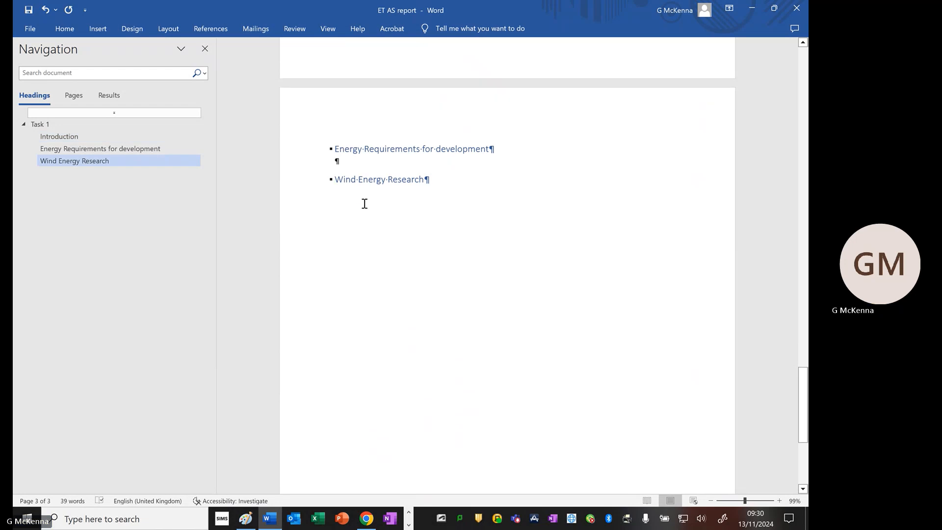
left_click(353, 166)
key("Return")
key("Return")
key("Return")
key("Return")
key("Return")
key("Return")
key("Return")
key("Return")
key("Return")
key("Return")
key("Return")
key("Return")
key("Return")
key("Return")
key("Return")
key("Return")
key("Return")
key("Return")
key("Return")
key("Return")
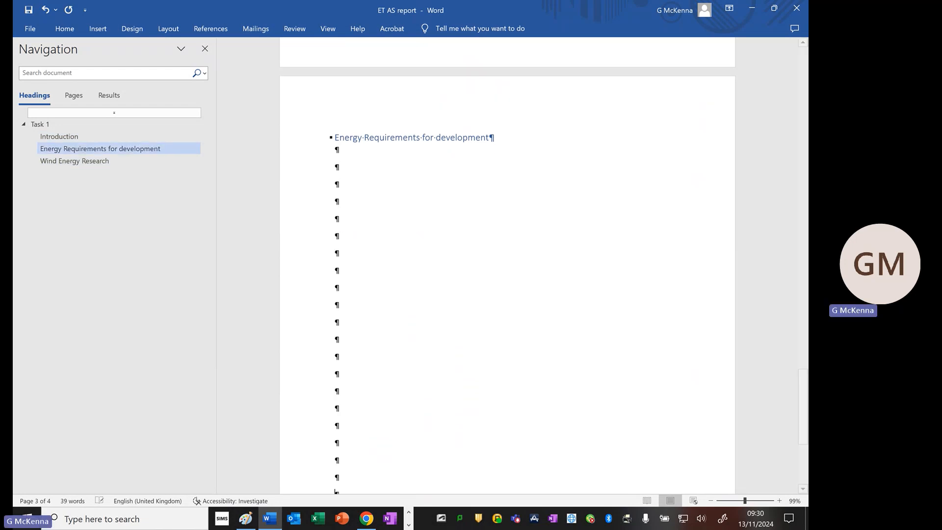
key("Return")
key("Return")
key("Return")
key("Return")
key("Return")
key("Return")
key("Return")
key("Return")
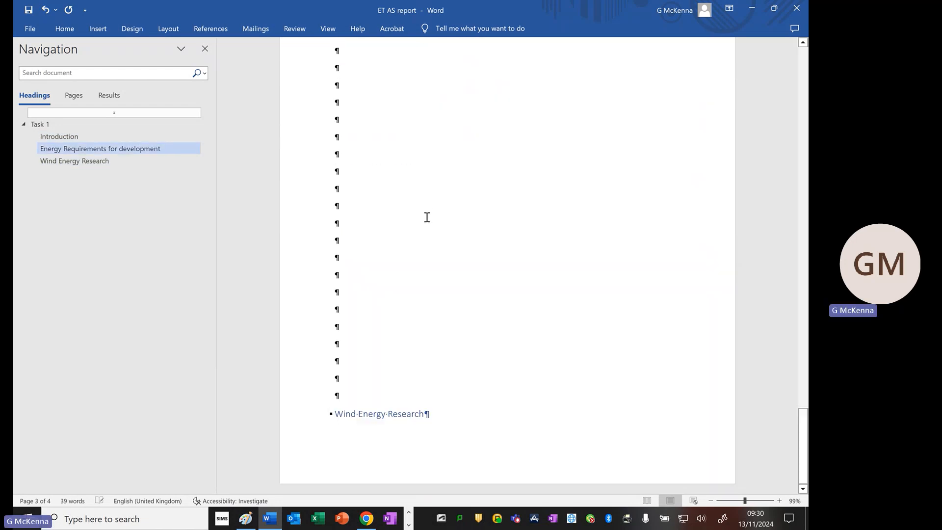
- Update the entire table of contents to include the Task 1 heading, its subheadings and their page numbers
left_click(84, 137)
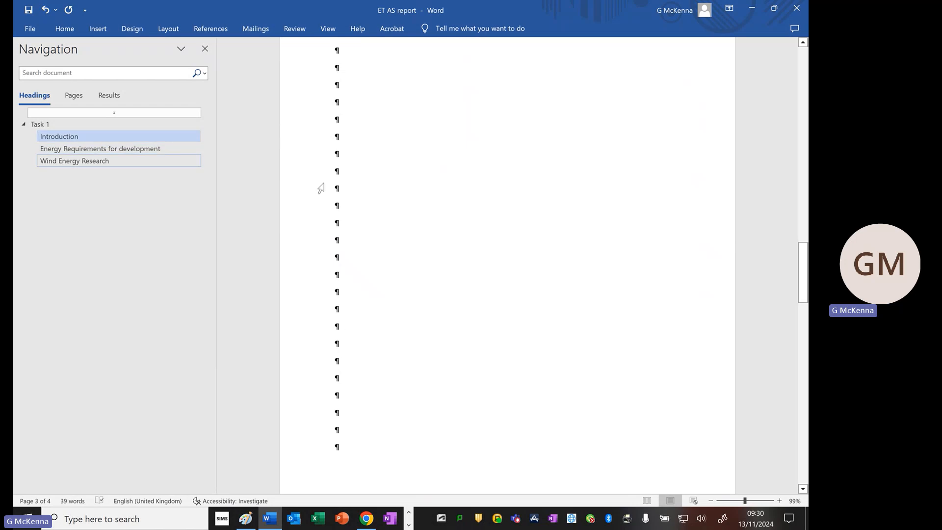
scroll(437, 198, "up", 20)
right_click(384, 181)
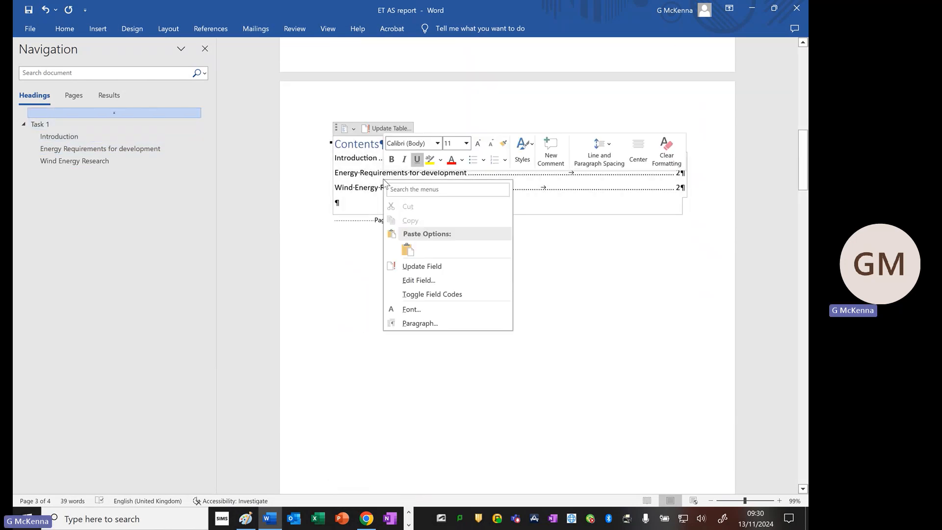
left_click(427, 265)
left_click(346, 259)
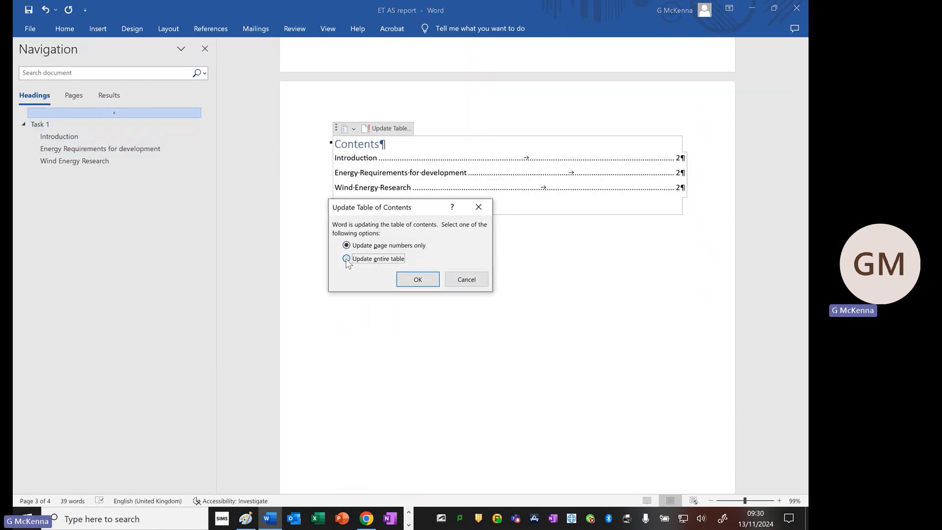
left_click(416, 280)
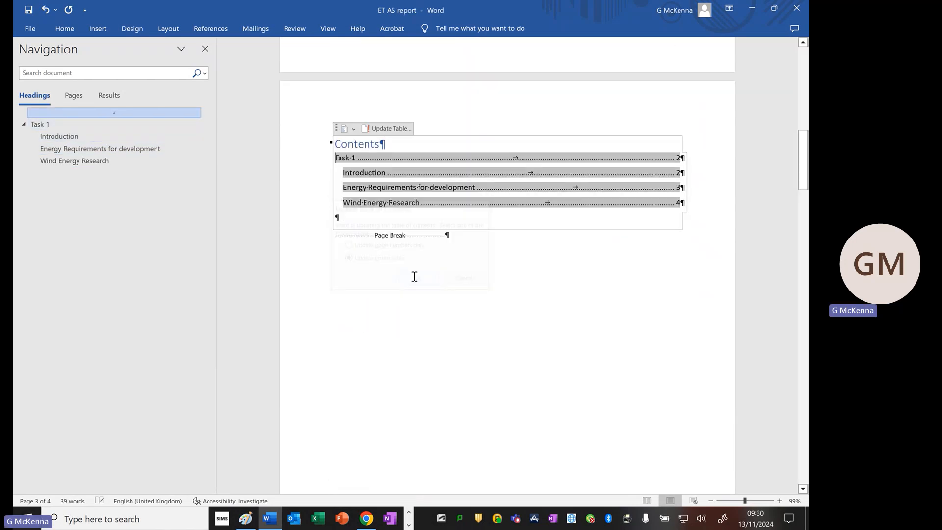
left_click(458, 298)
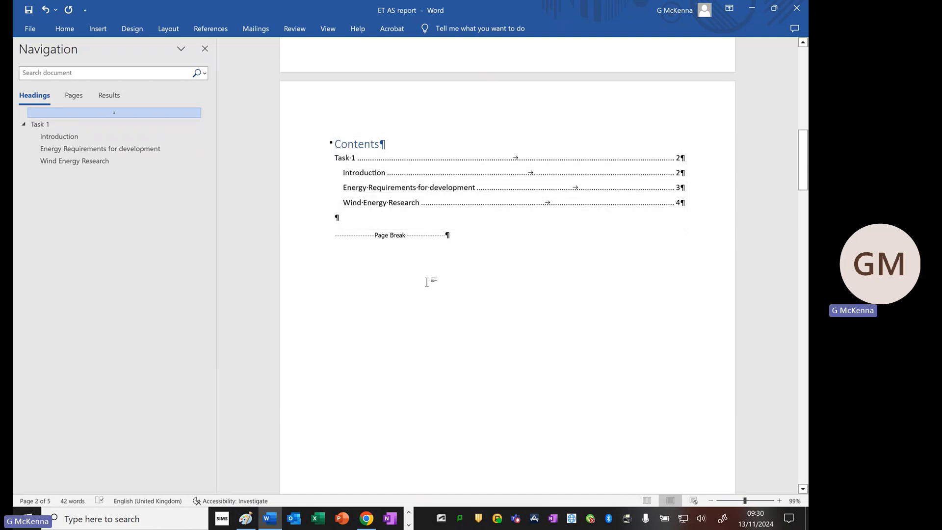